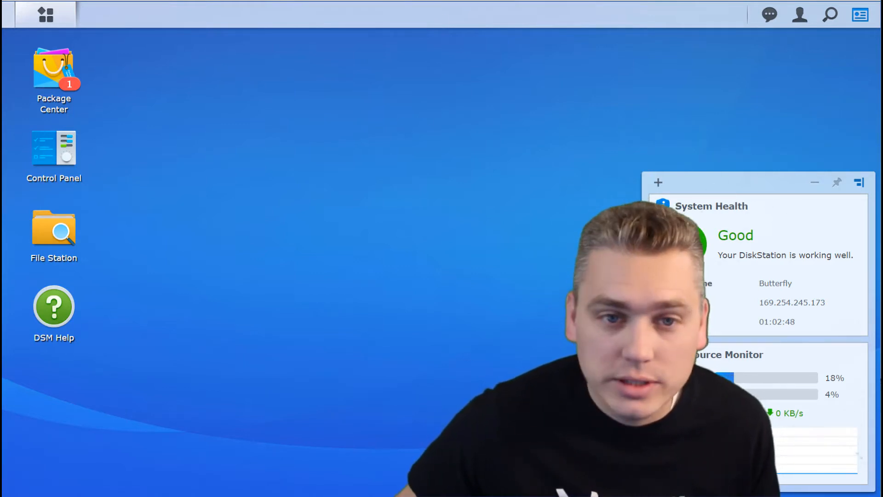
Exit Chrome full-screen so the 172.16.203.10:5000 address shows above DSM.
key("F11")
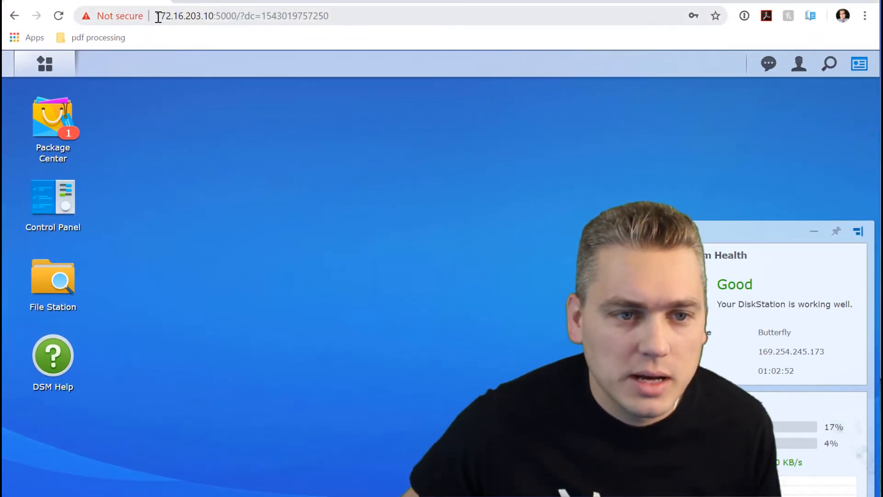
Shorten the address to 172.16.203.10 and reload the NAS page.
left_click_drag(158, 17, 176, 17)
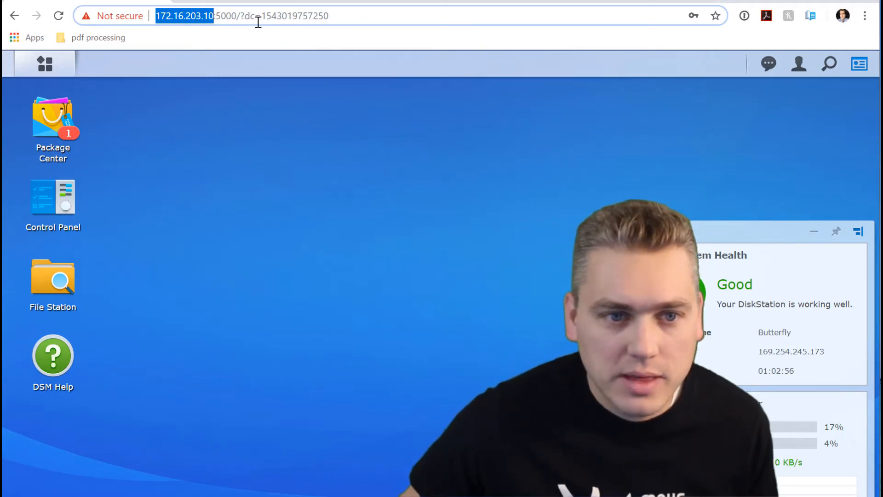
left_click(215, 17)
left_click_drag(216, 16, 465, 10)
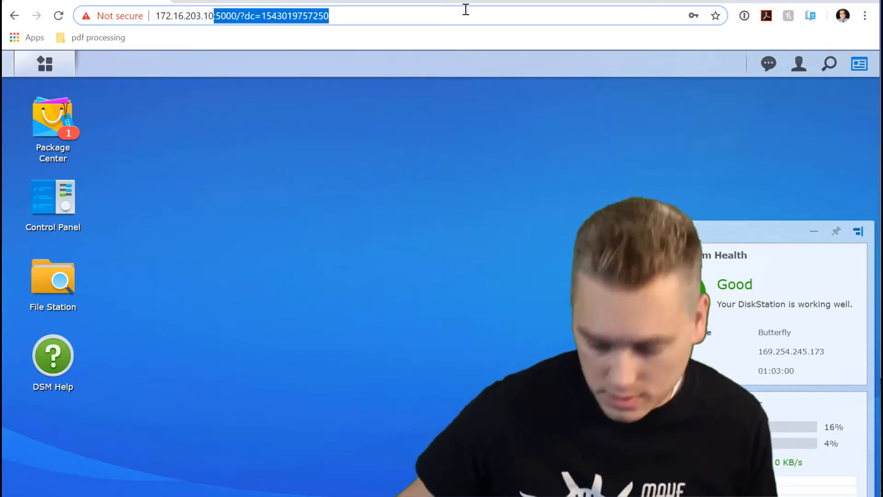
key("BackSpace")
key("Return")
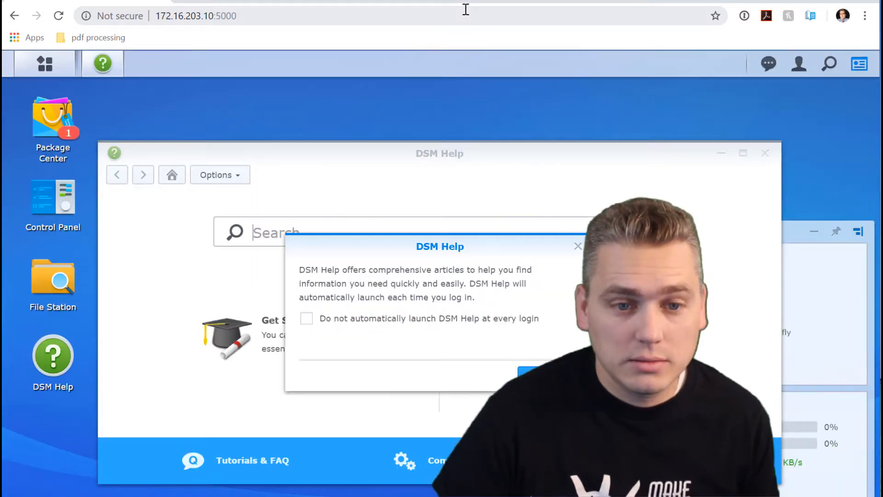
Log out of DSM and sign back in with the account's username and password.
left_click(796, 64)
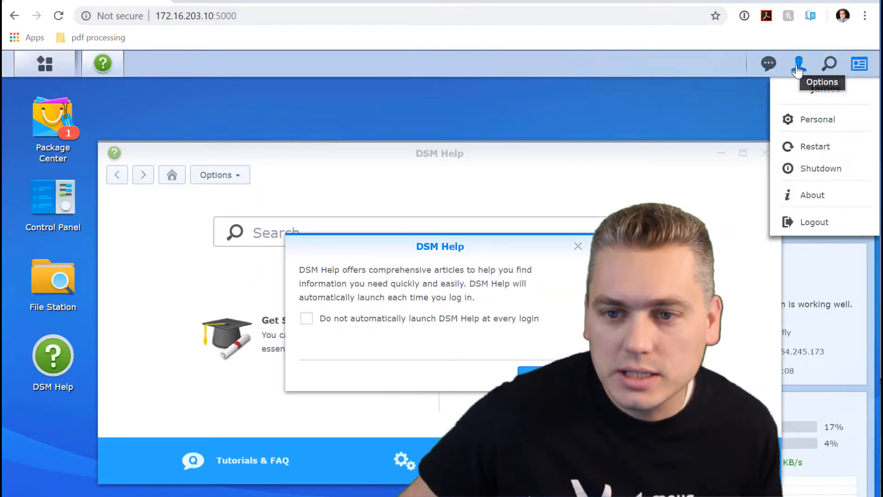
left_click(820, 226)
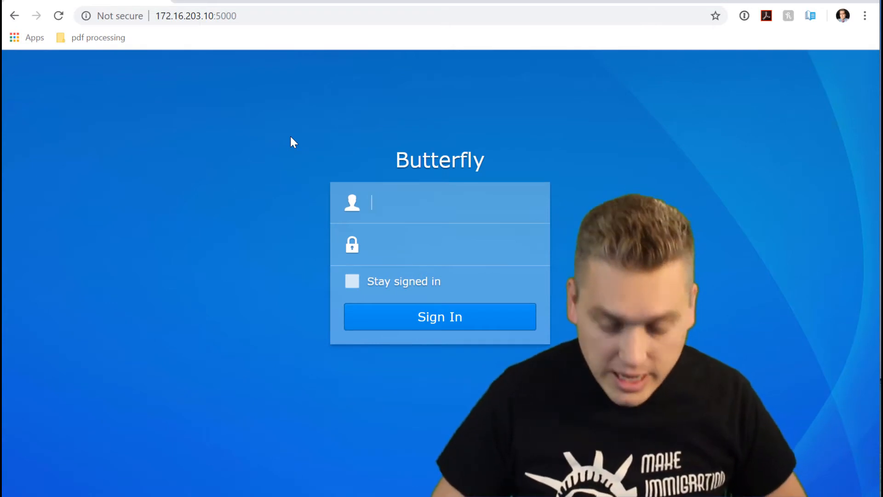
type("james")
key("Tab")
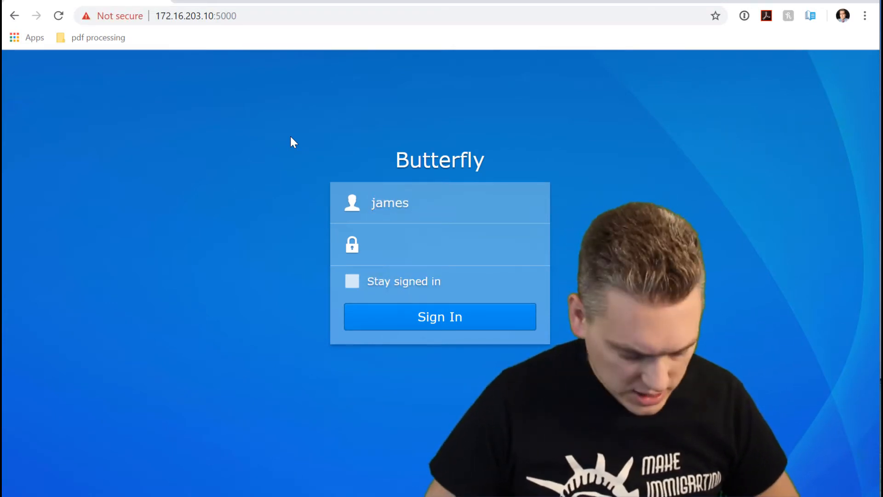
type("•••")
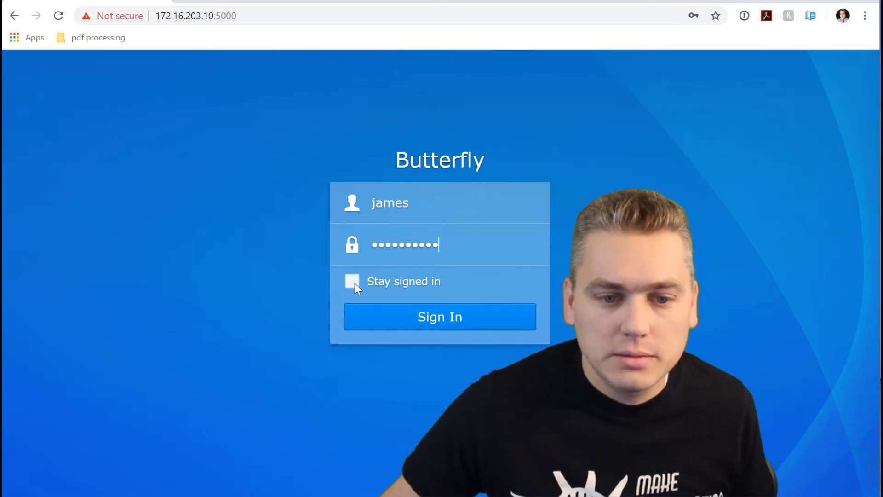
left_click(411, 318)
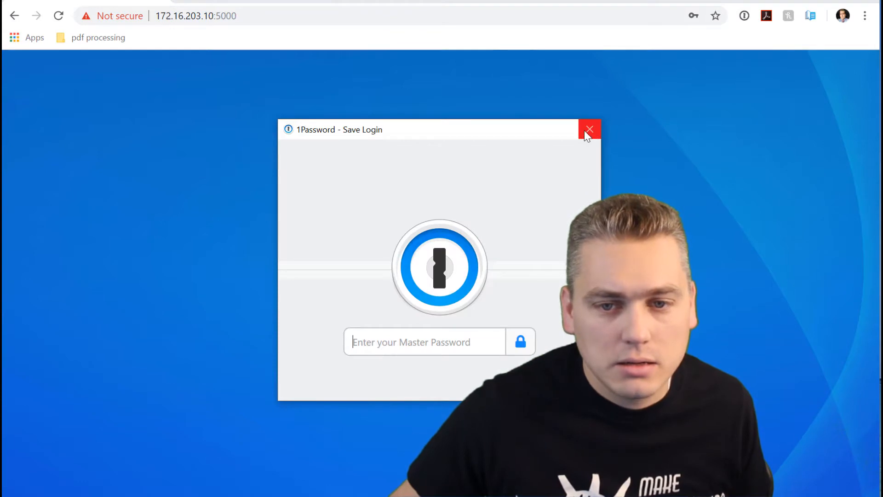
left_click(588, 129)
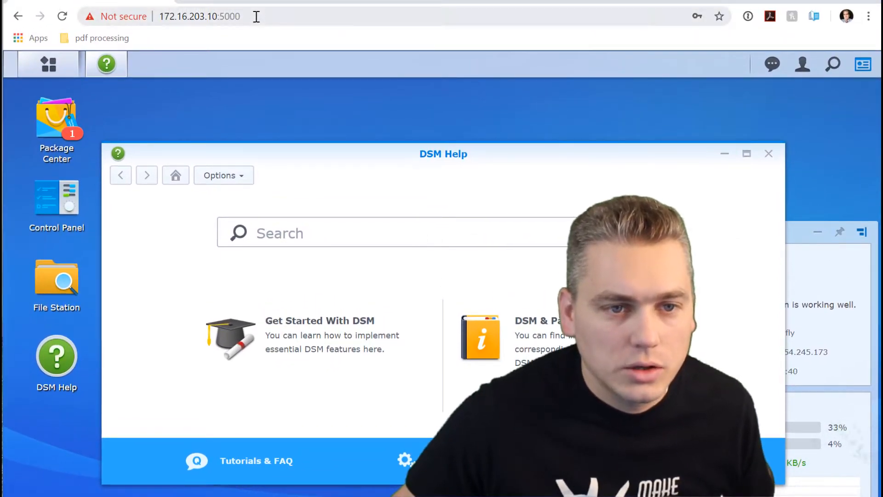
Load find.synology.com in a new tab and connect to the Butterfly NAS.
left_click(257, 2)
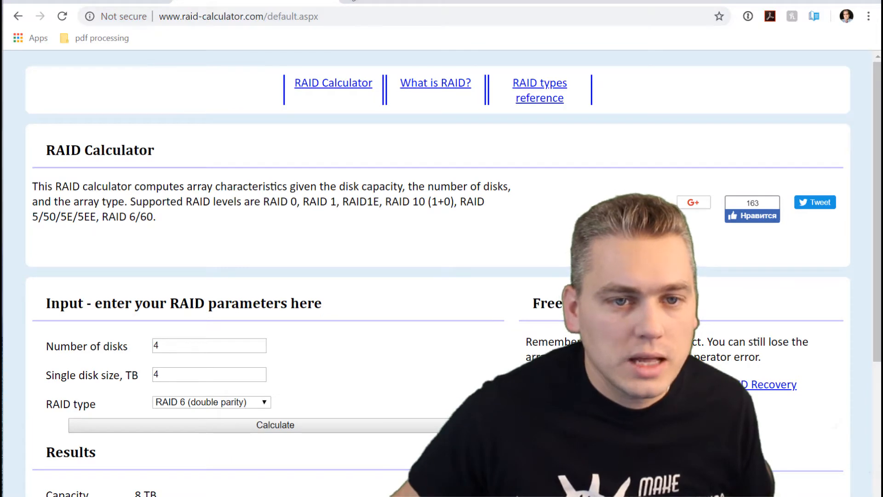
left_click(344, 4)
type("fin")
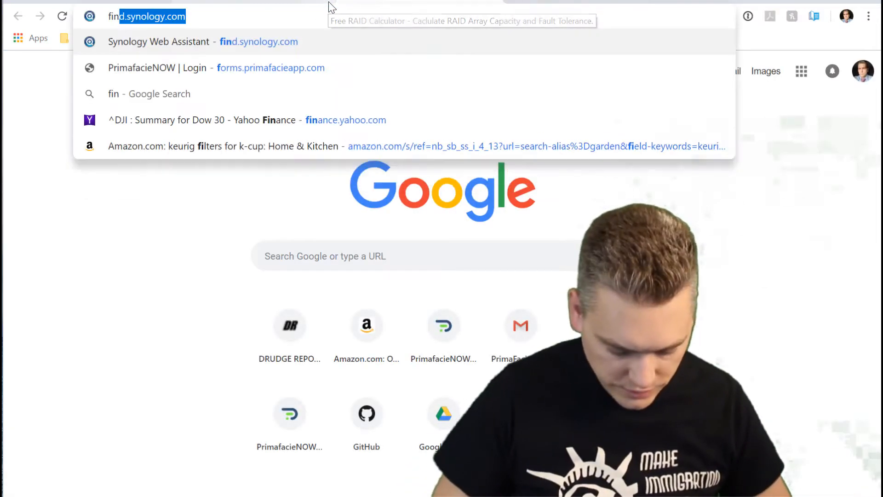
type("d.synology")
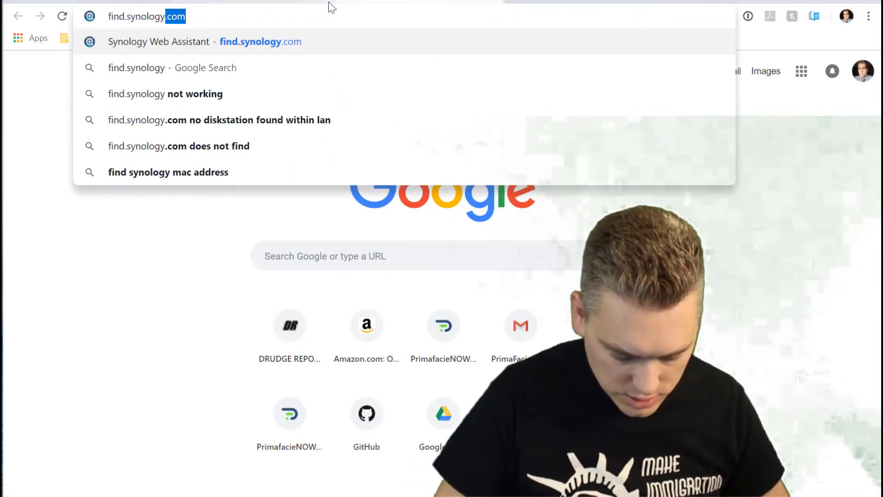
type(".com")
key("Return")
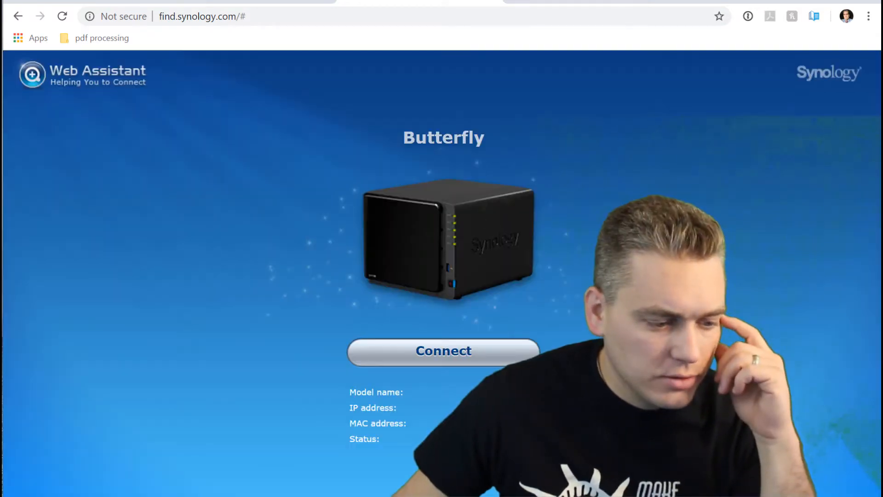
left_click(497, 360)
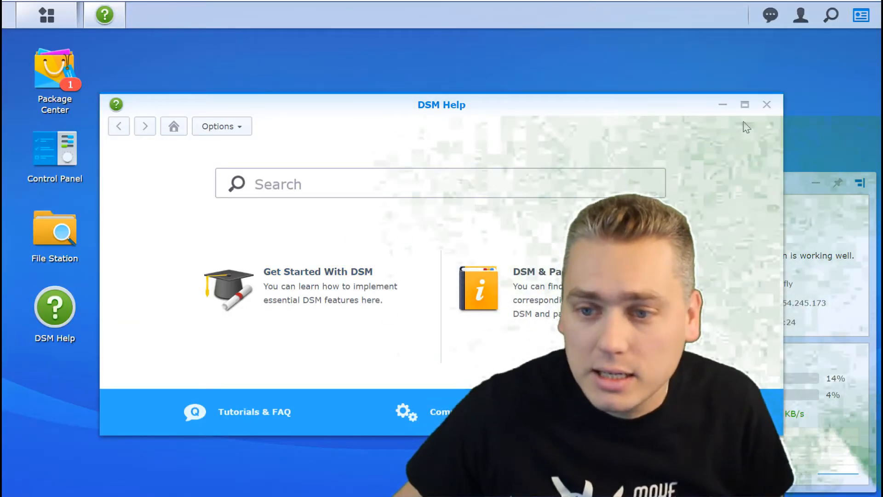
Close DSM Help, open Control Panel in Advanced Mode, and go to the User page.
left_click(766, 105)
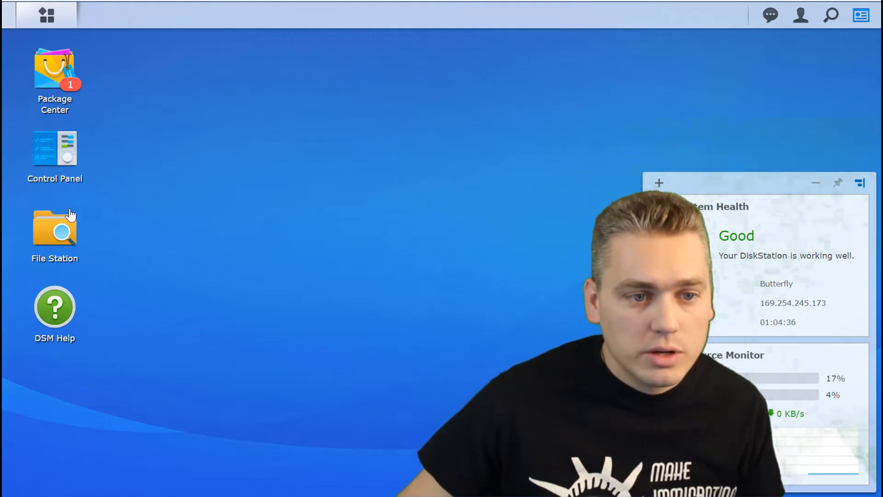
left_click(52, 154)
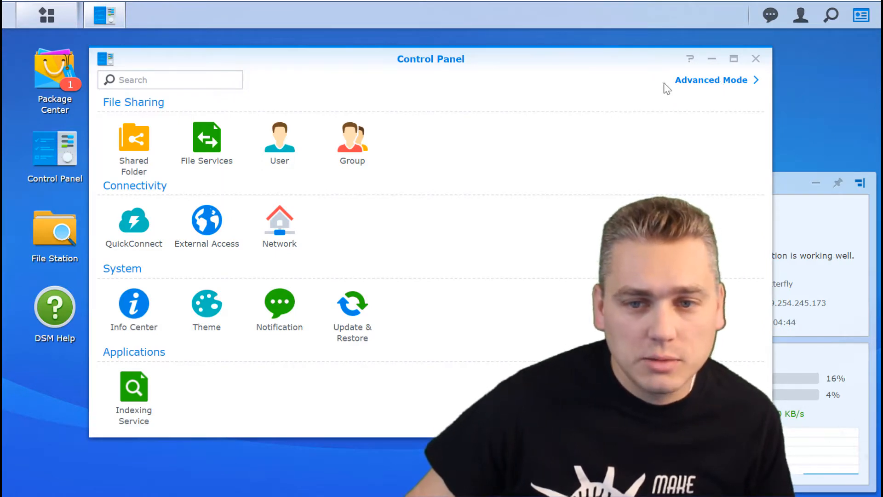
left_click(697, 81)
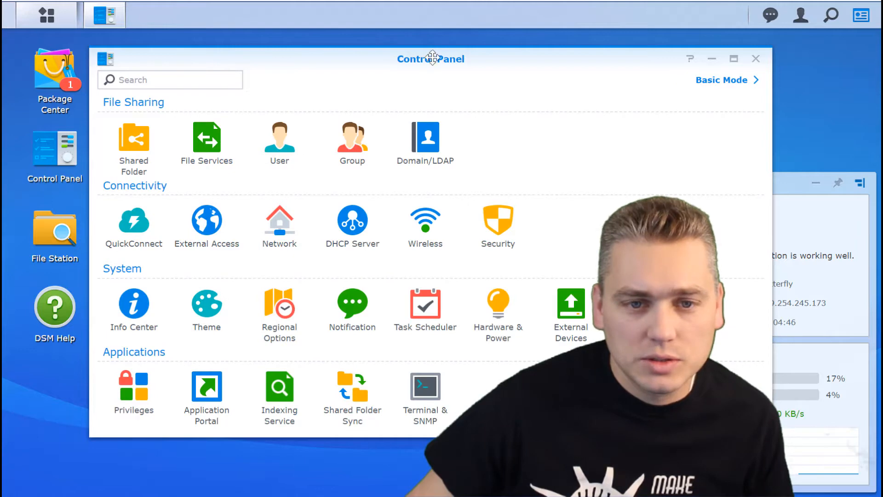
left_click_drag(415, 58, 414, 54)
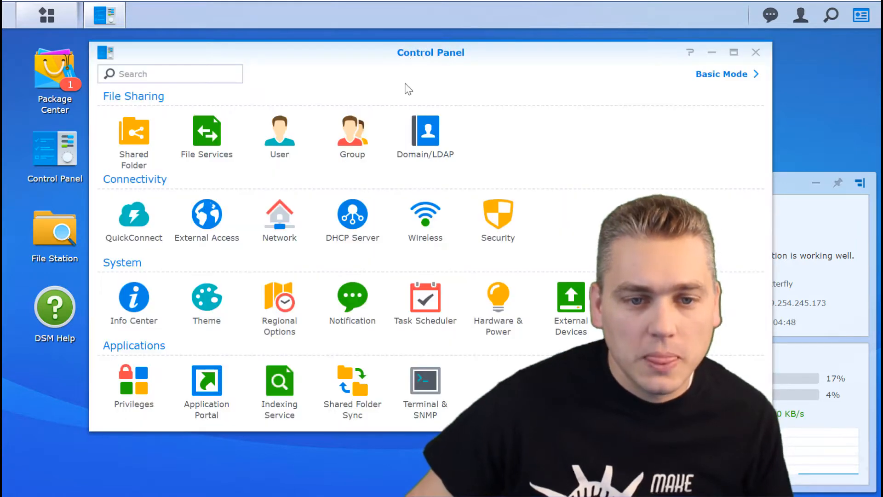
left_click(281, 142)
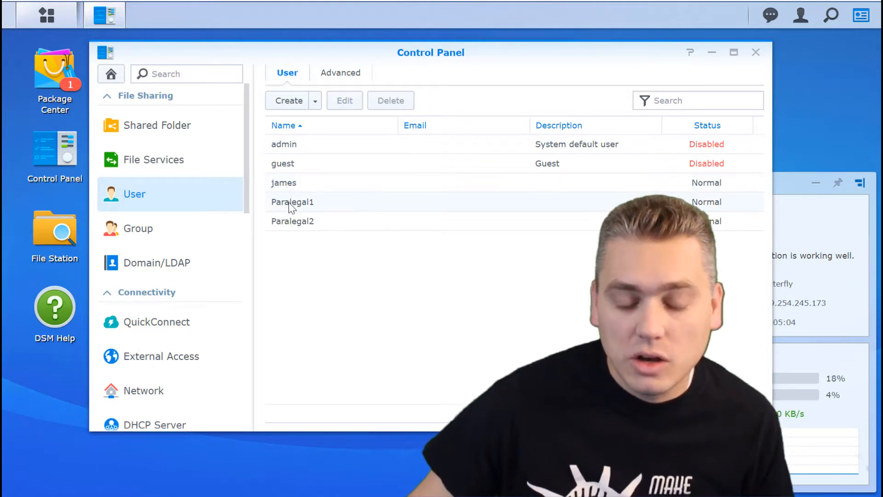
Start a new user and name it Paralegal3.
left_click(289, 101)
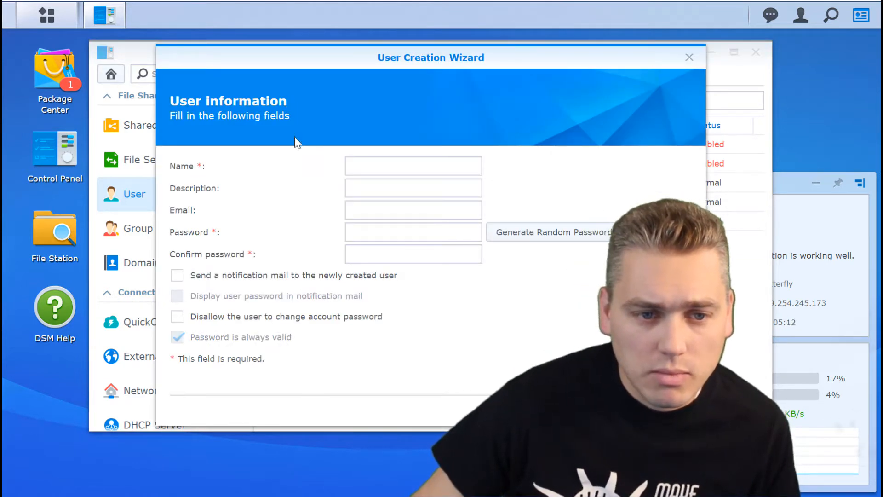
left_click(366, 167)
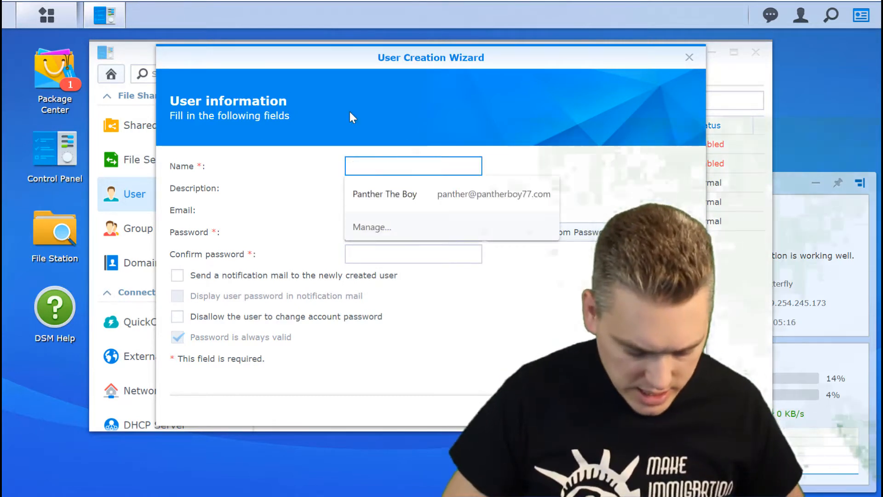
type("Paralegal3")
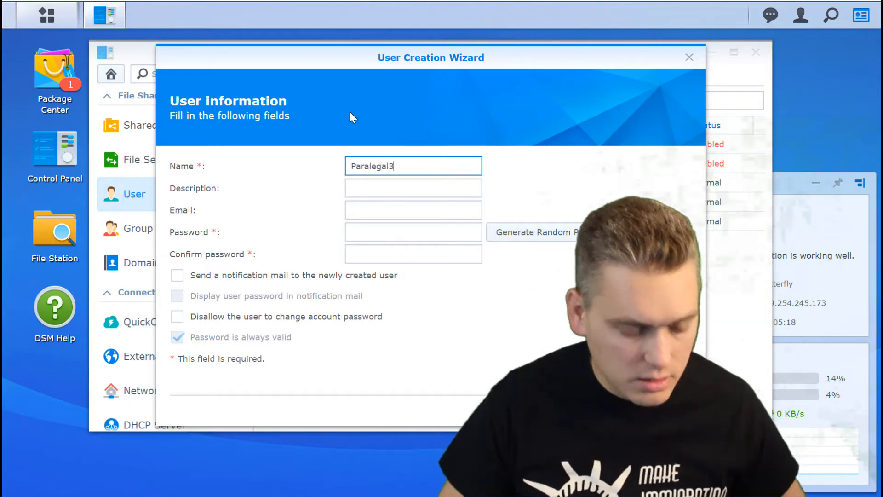
key("Tab")
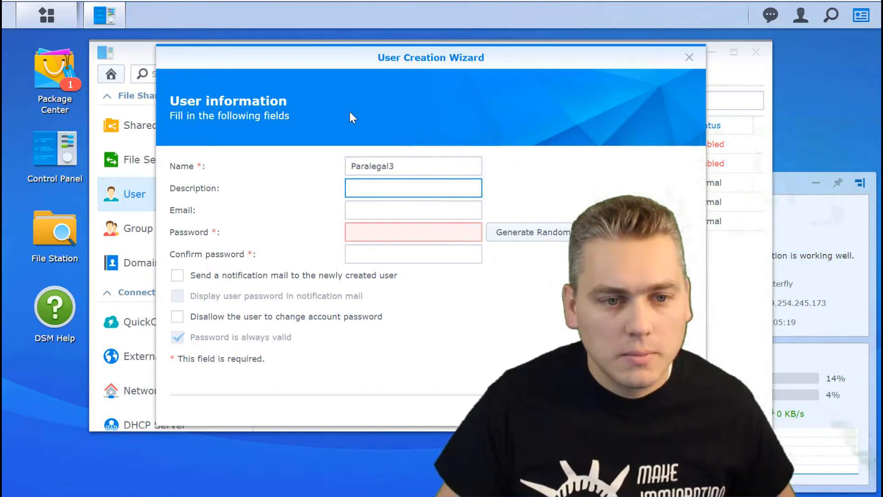
key("Tab")
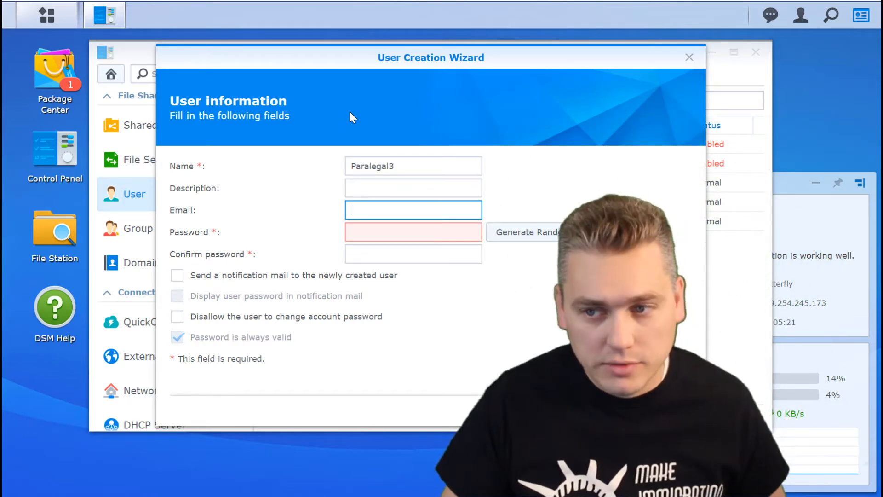
key("Tab")
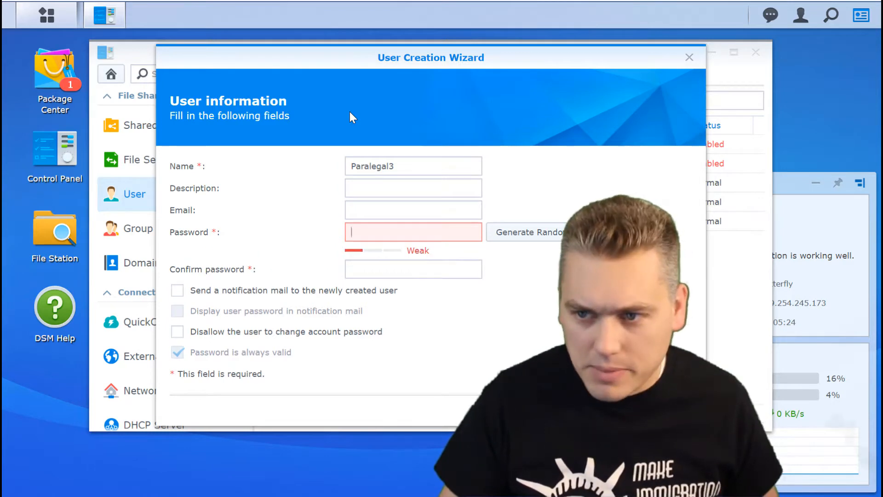
Enter and confirm Paralegal3's password, retyping the mistyped confirmation.
type("••••••••••")
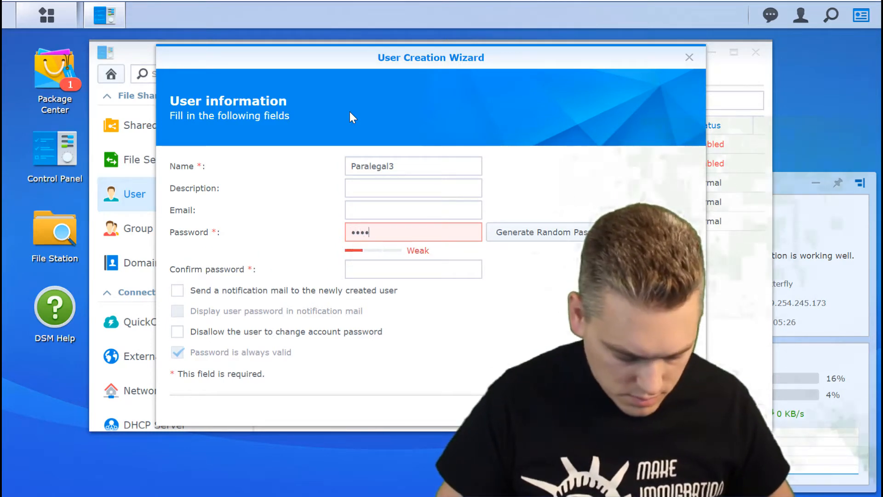
key("Tab")
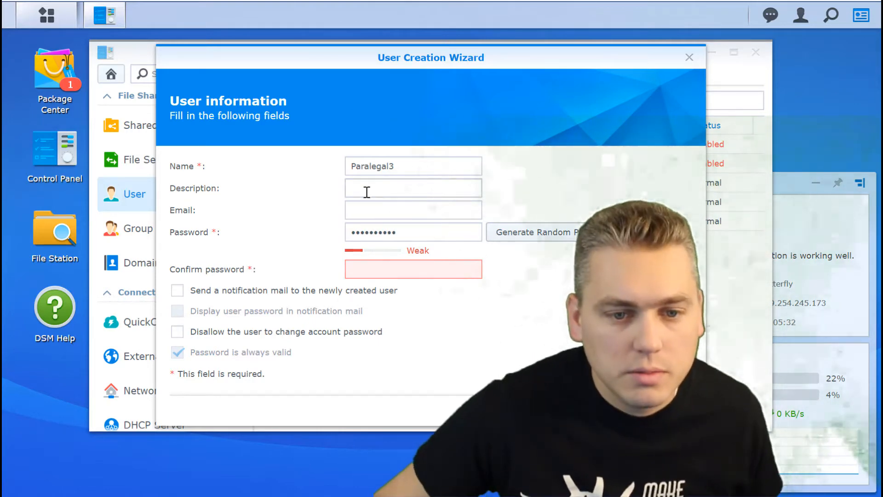
left_click(394, 273)
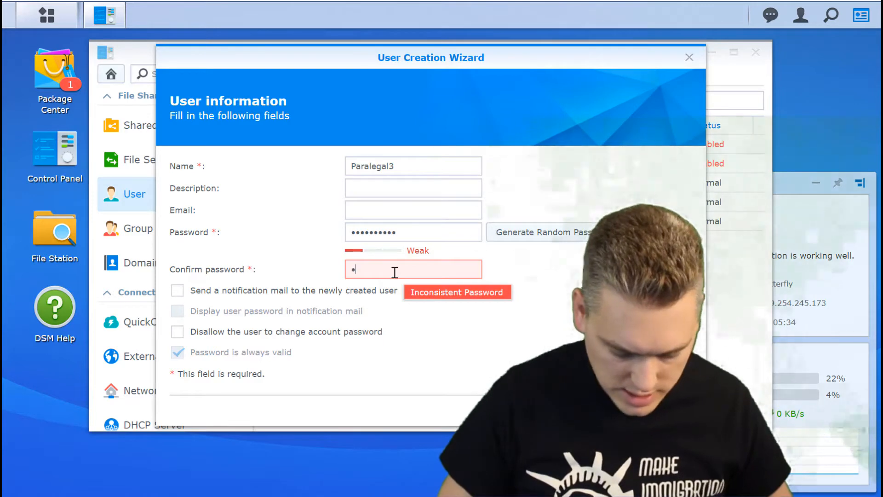
type("•••••••••••")
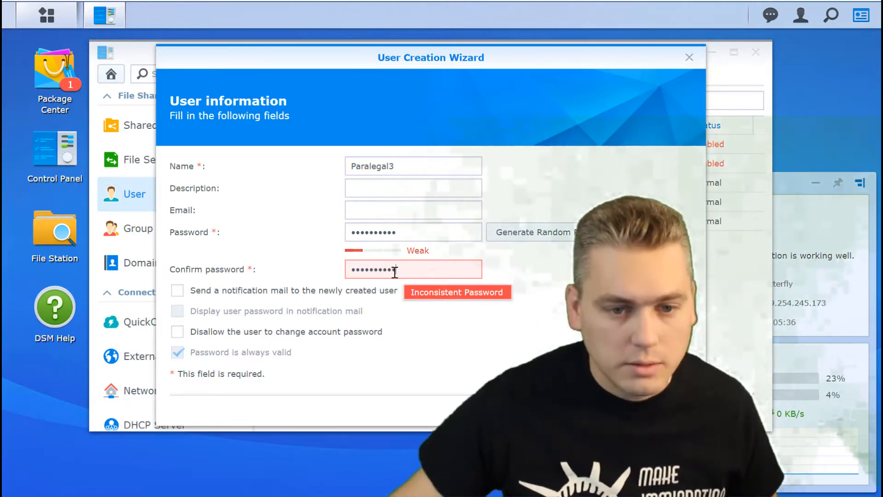
key("ctrl+a")
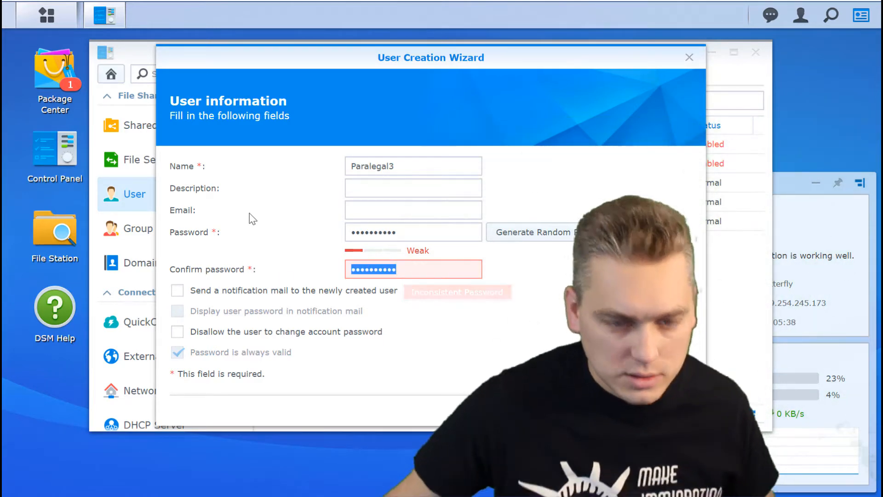
key("BackSpace")
type("•••••••••••")
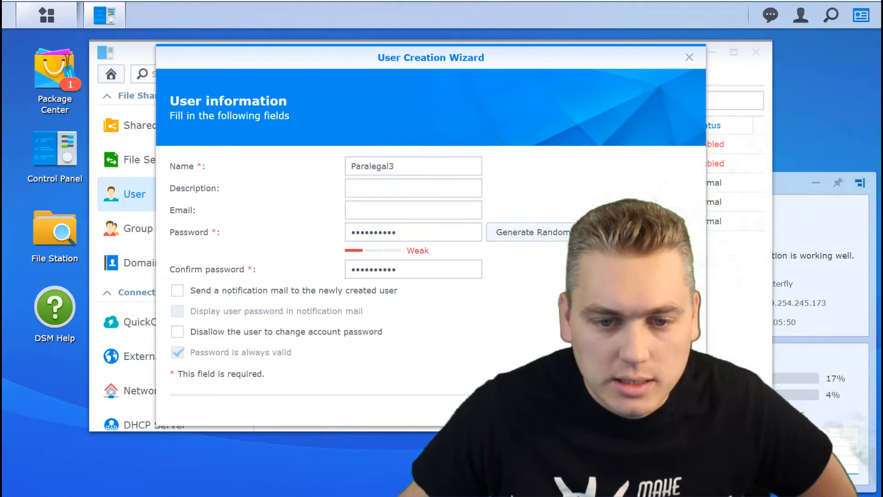
left_click(597, 410)
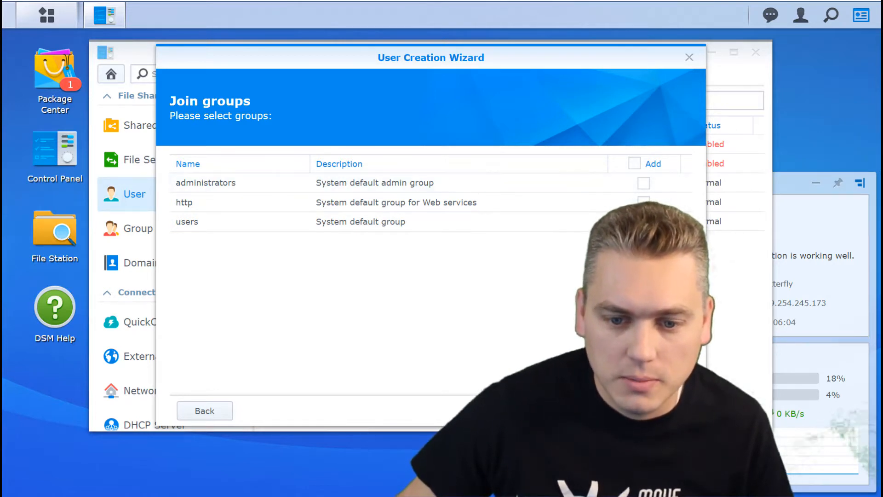
Keep default groups, folders, quota, apps and speed limits, then apply to create Paralegal3.
left_click(595, 411)
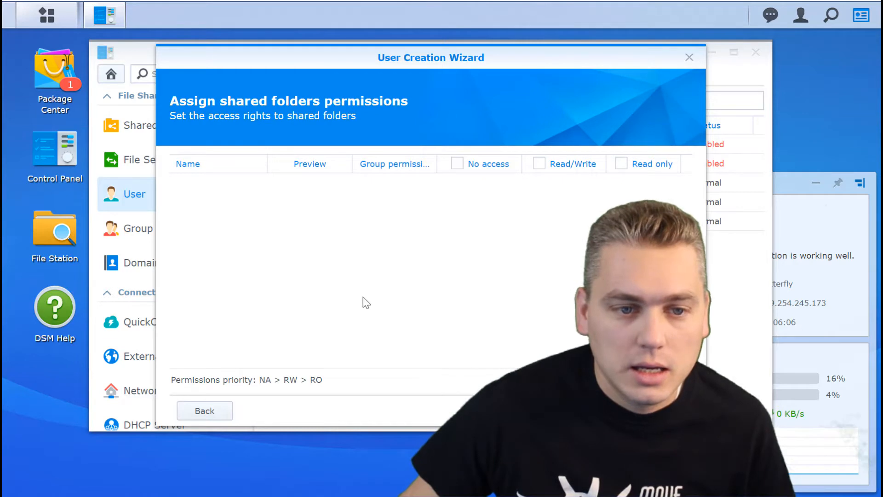
left_click(596, 411)
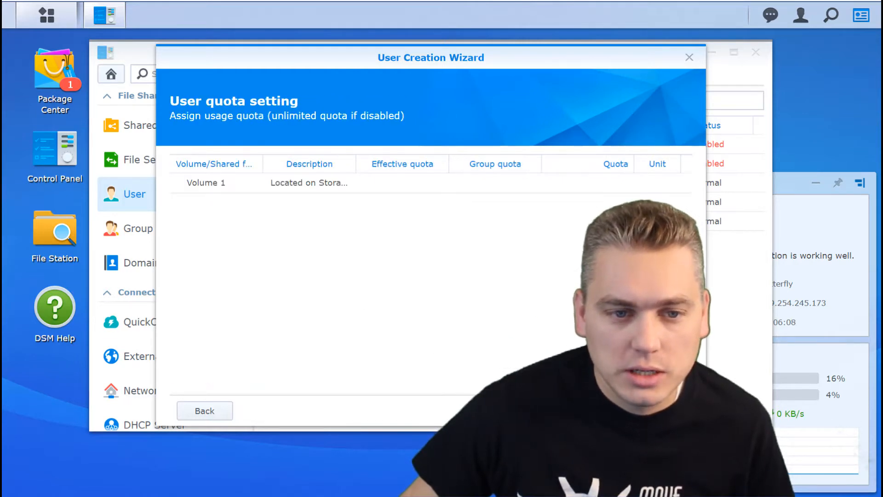
left_click(596, 411)
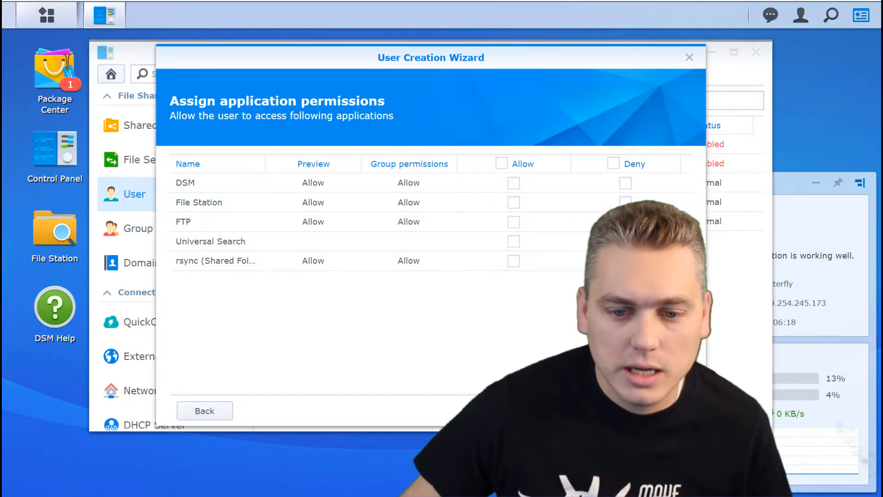
left_click(596, 411)
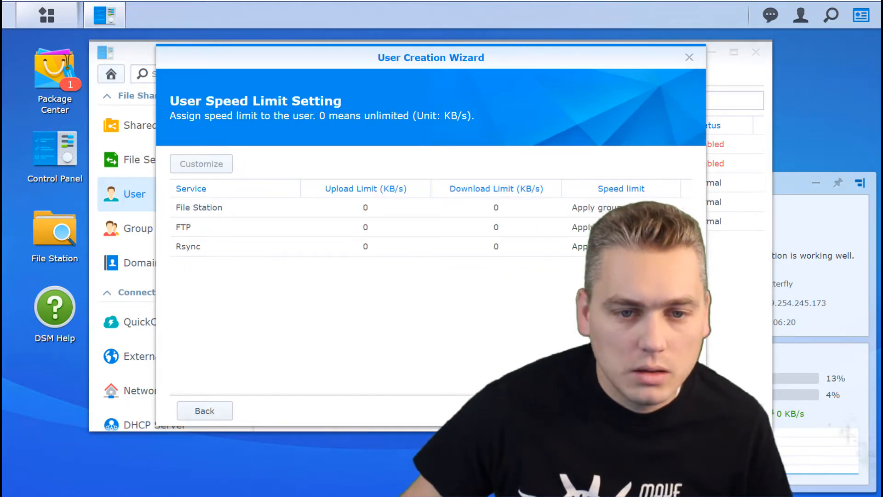
left_click(596, 411)
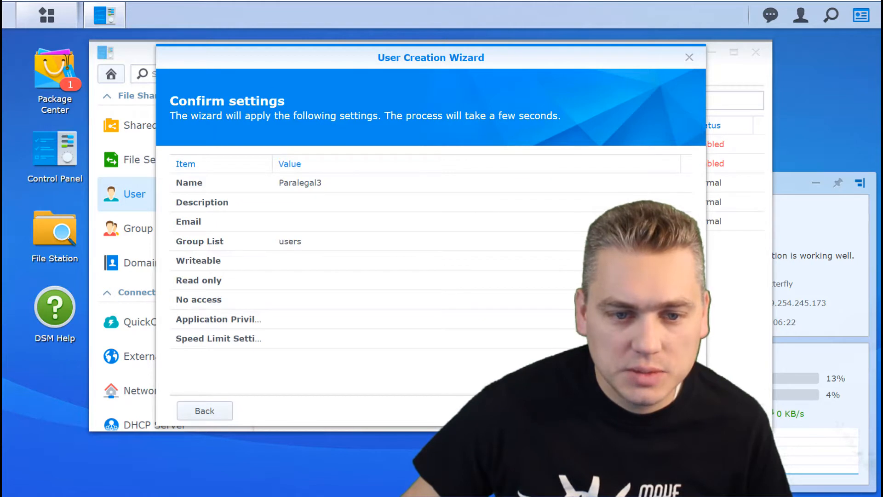
left_click(596, 411)
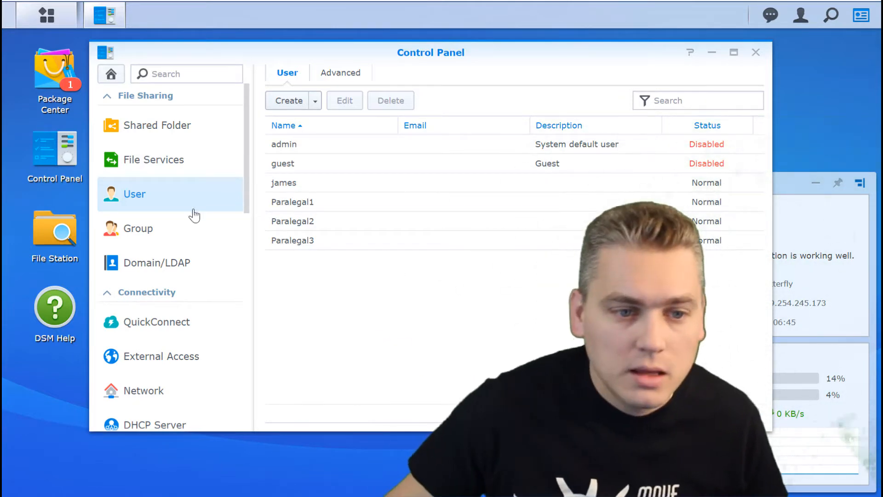
Start a new group named Accounting.
left_click(141, 234)
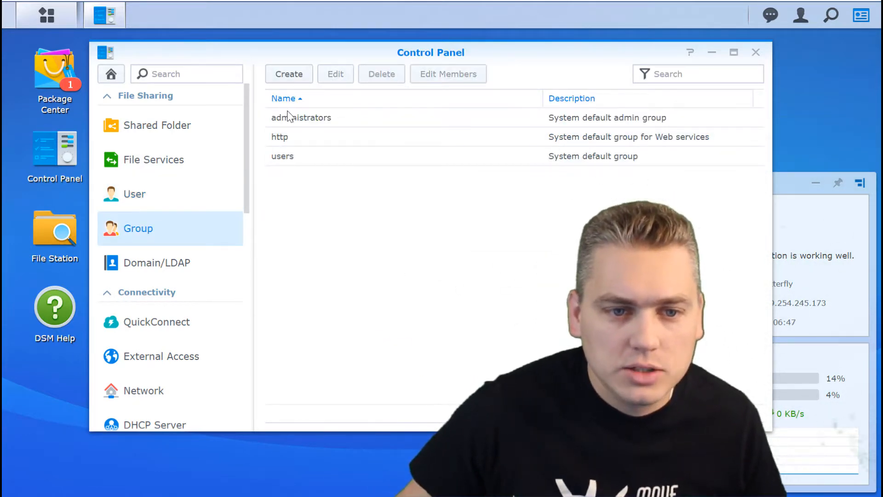
left_click(290, 78)
left_click(361, 187)
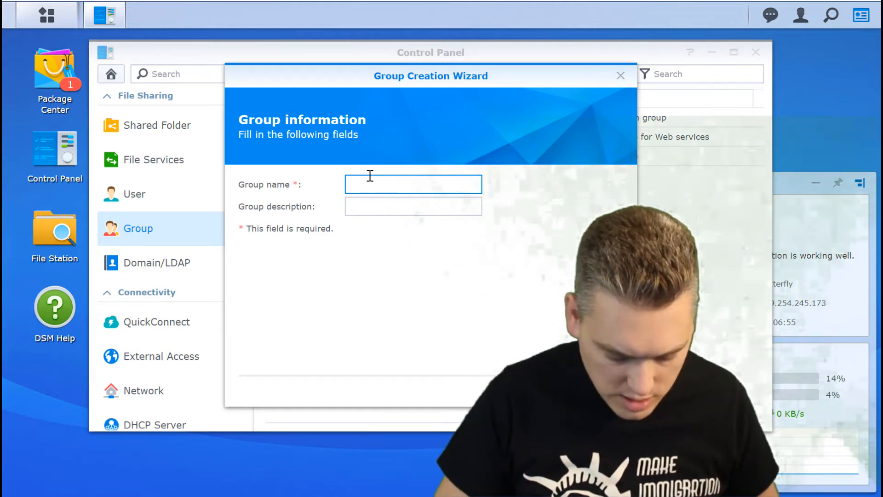
type("A")
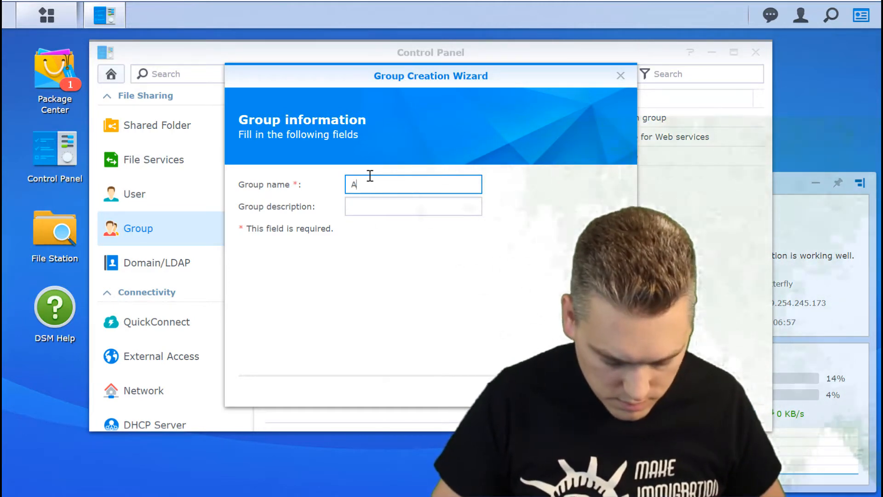
type("ccounting")
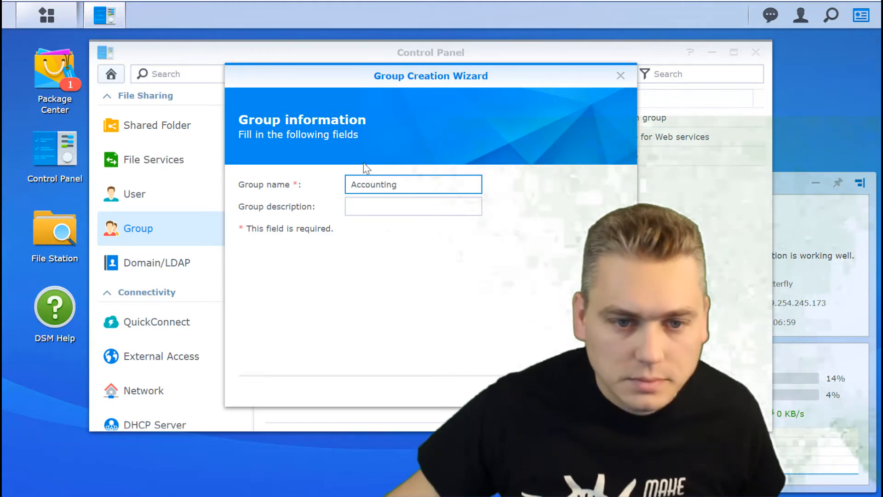
left_click(375, 204)
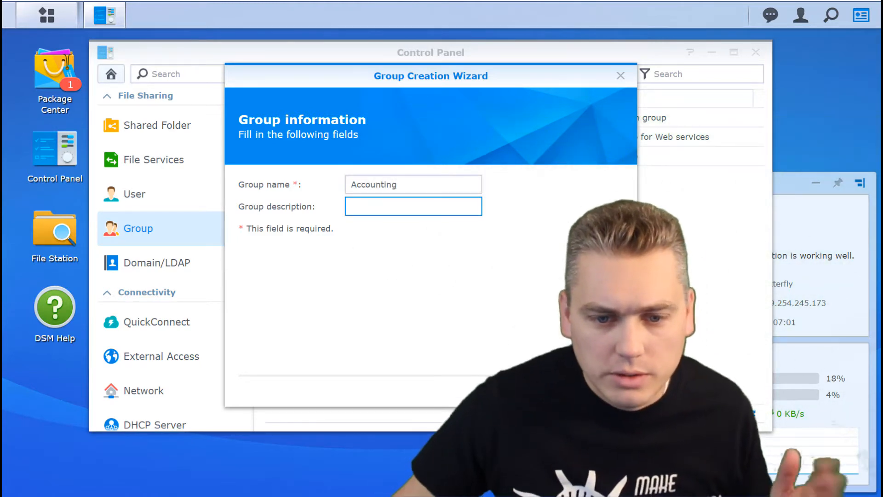
Allow the Accounting group to use File Station and apply to create it.
left_click(527, 391)
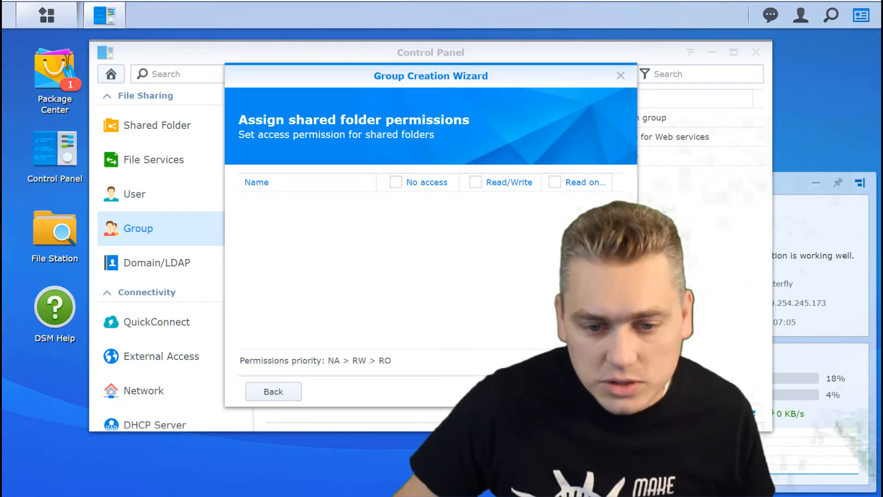
left_click(527, 391)
left_click(527, 392)
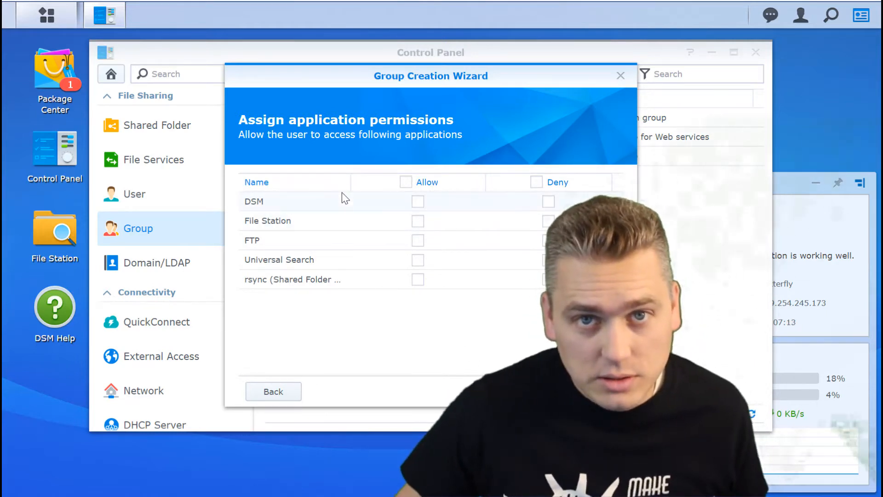
left_click(417, 222)
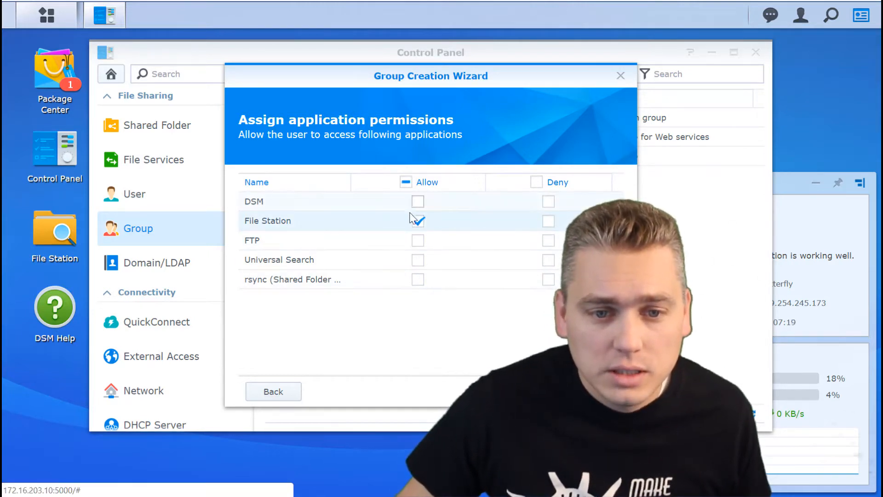
left_click(527, 391)
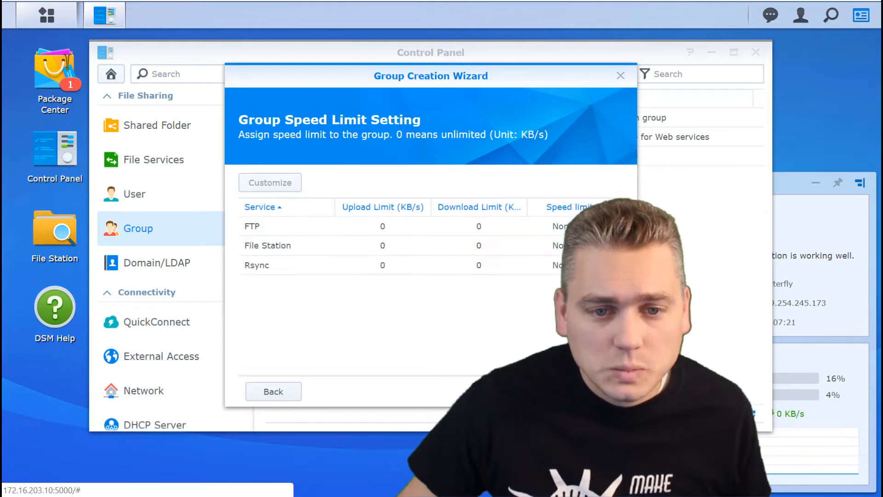
left_click(527, 391)
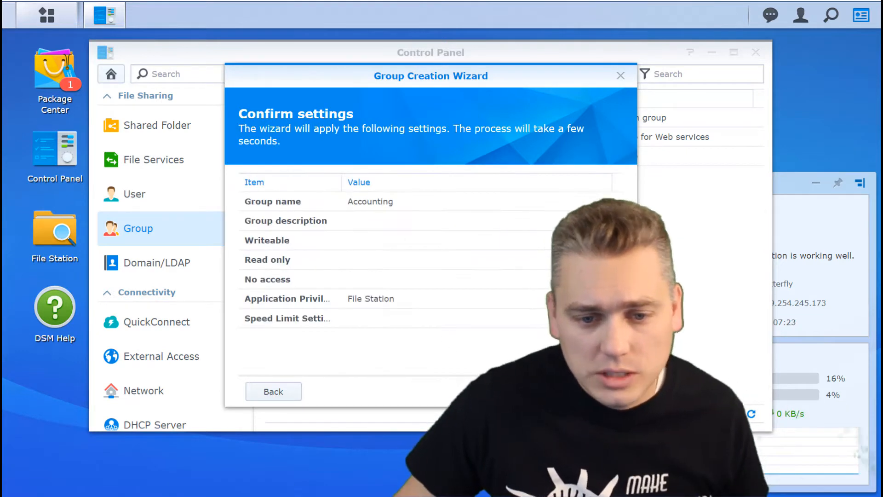
left_click(527, 391)
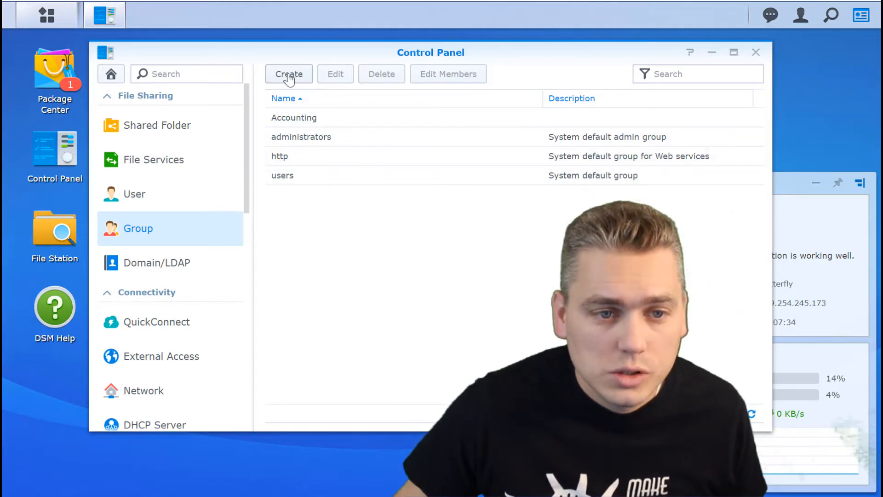
Start another new user named Accountant1.
left_click(120, 204)
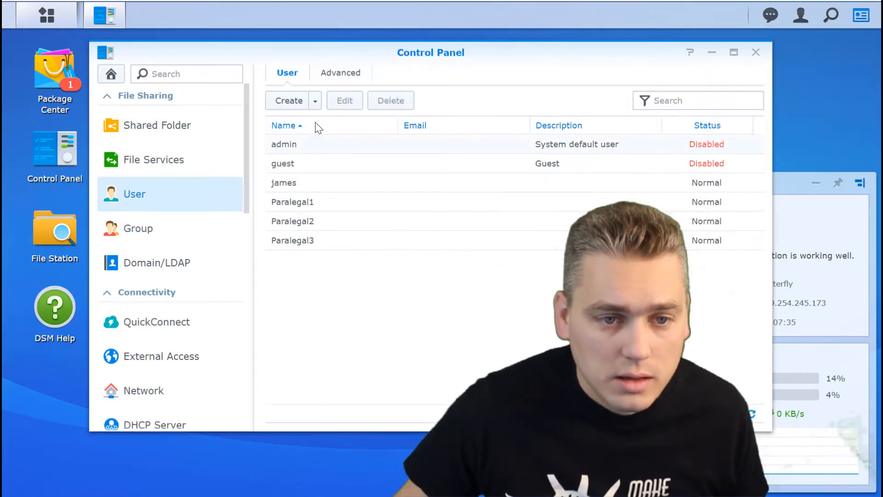
left_click(289, 101)
left_click(352, 168)
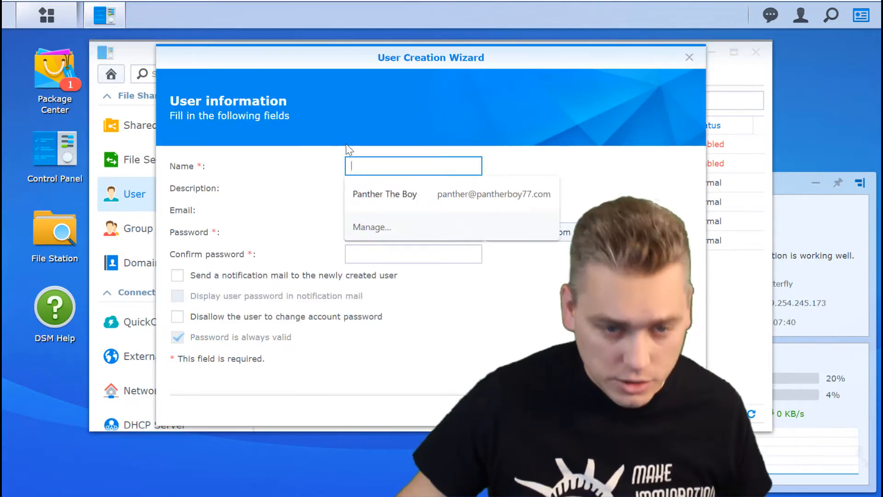
type("Ac")
key("BackSpace")
key("BackSpace")
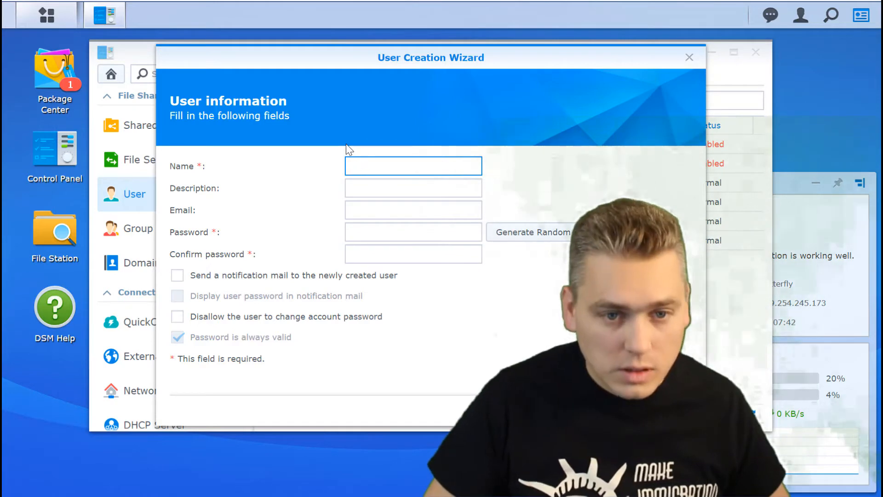
type("accoun")
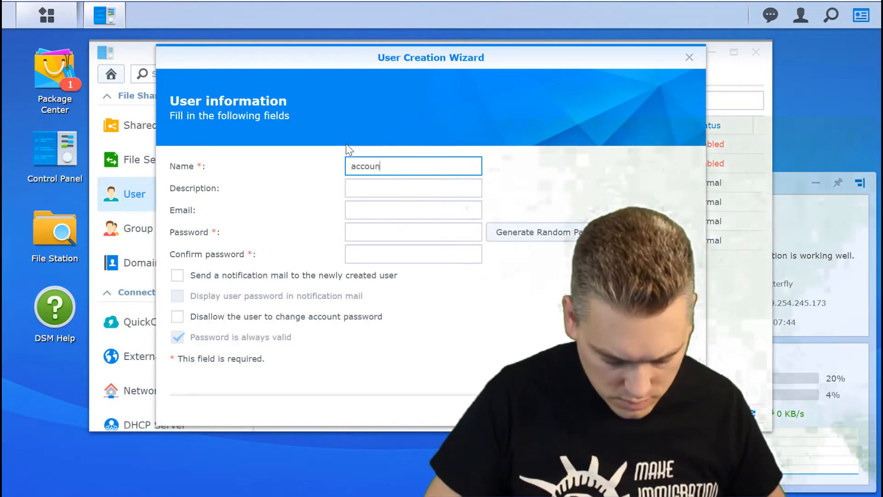
type("tant1")
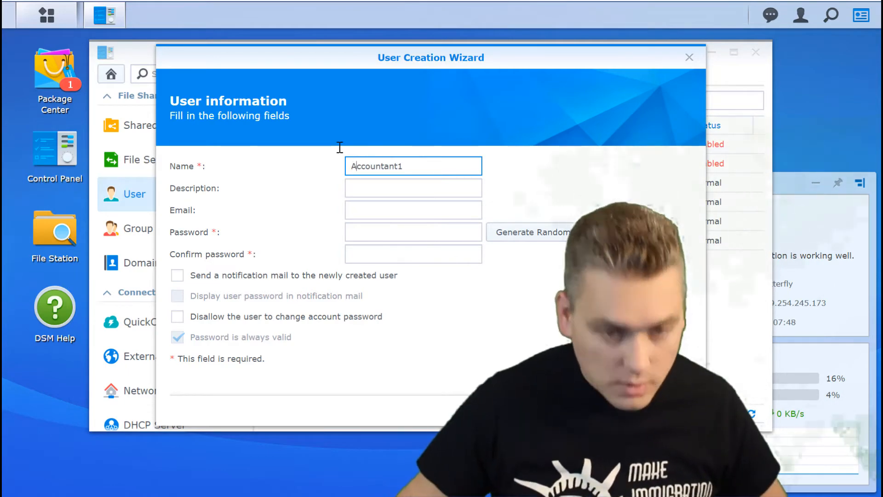
key("Home")
key("Delete")
type("A")
Enter and confirm Accountant1's password.
left_click(366, 230)
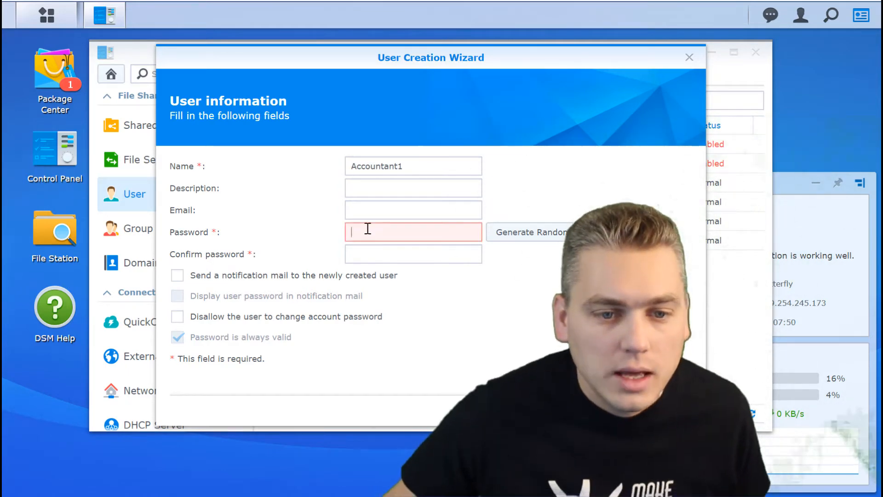
type("•••••••••••")
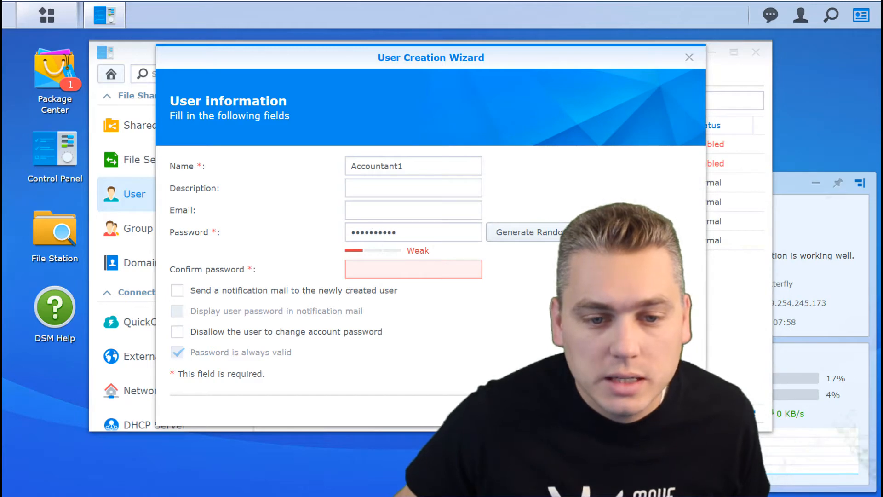
left_click(453, 272)
type("••")
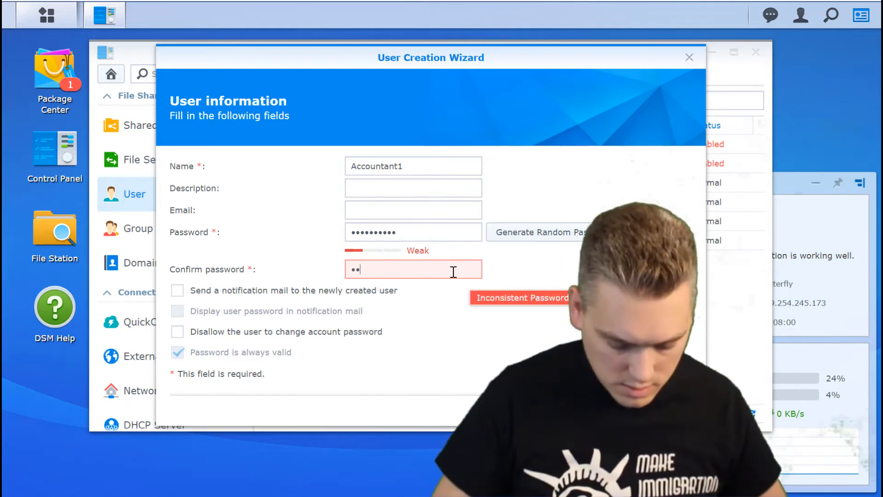
type("••••••••")
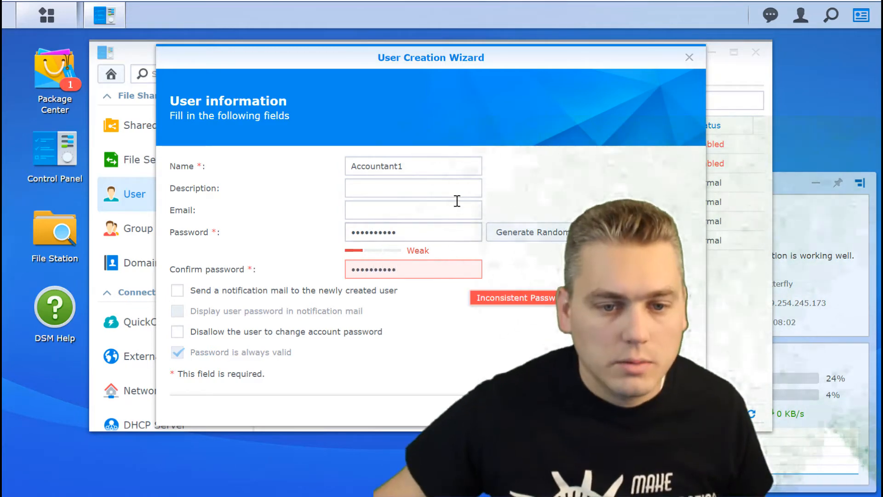
left_click(603, 411)
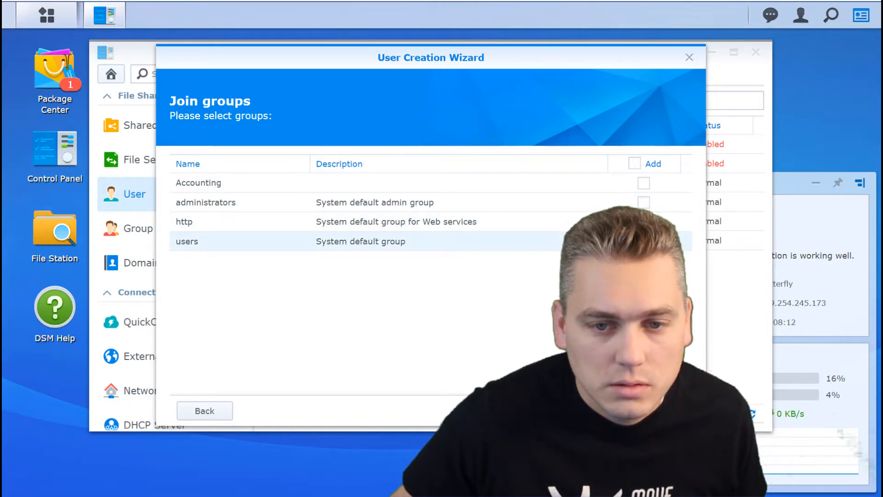
Add Accountant1 to Accounting, allow File Station, keep default limits and apply.
left_click(643, 183)
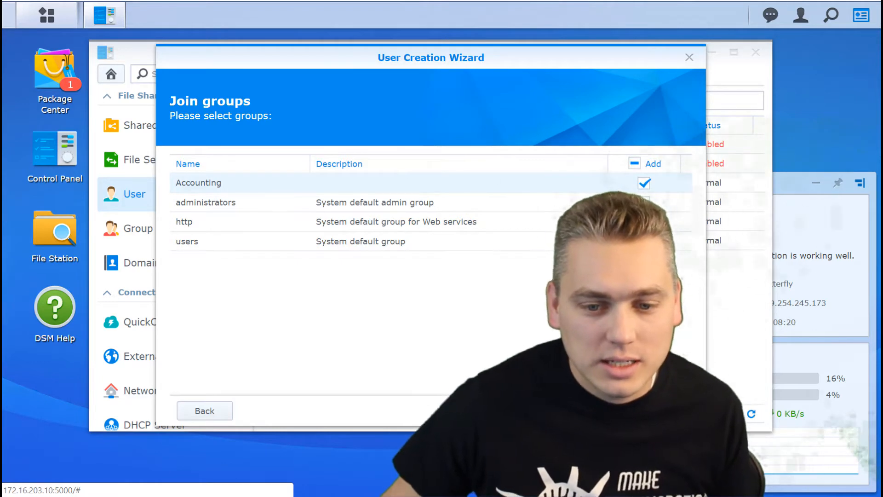
left_click(597, 410)
left_click(597, 410)
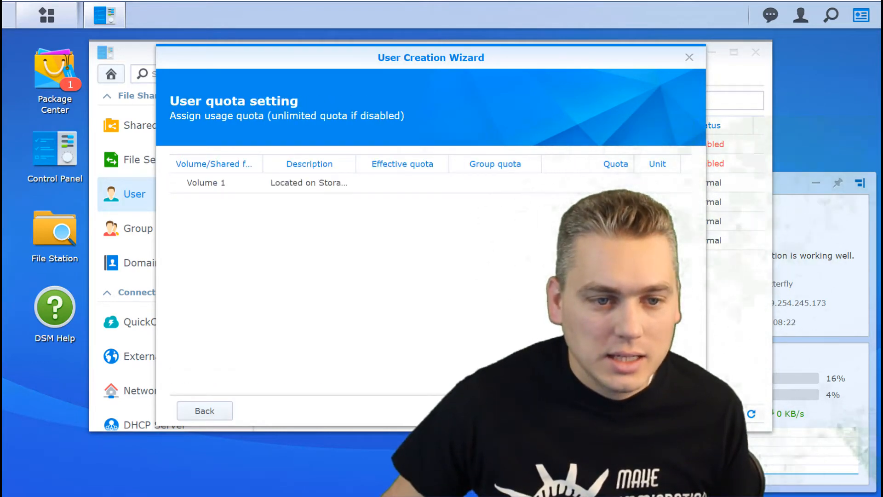
left_click(596, 410)
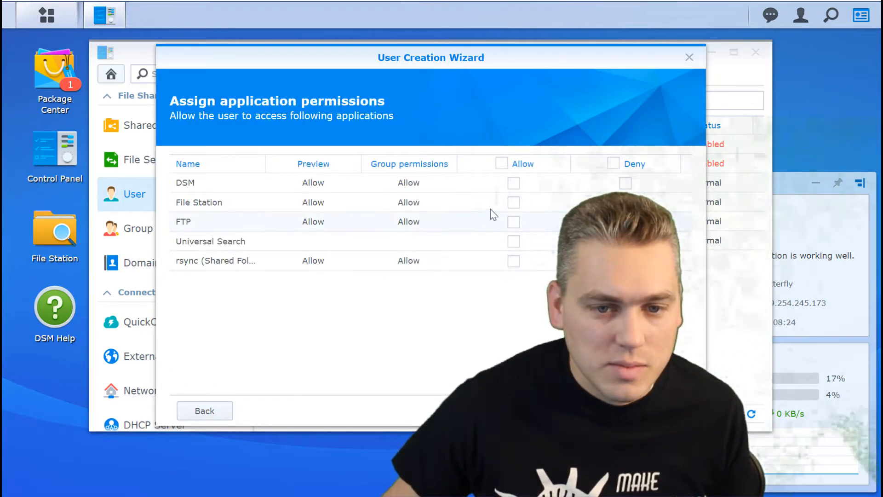
left_click(514, 203)
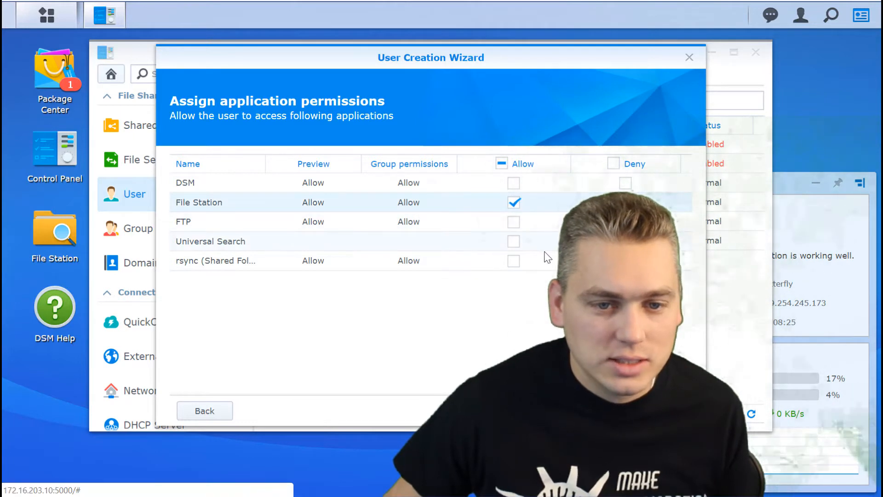
left_click(513, 202)
left_click(596, 411)
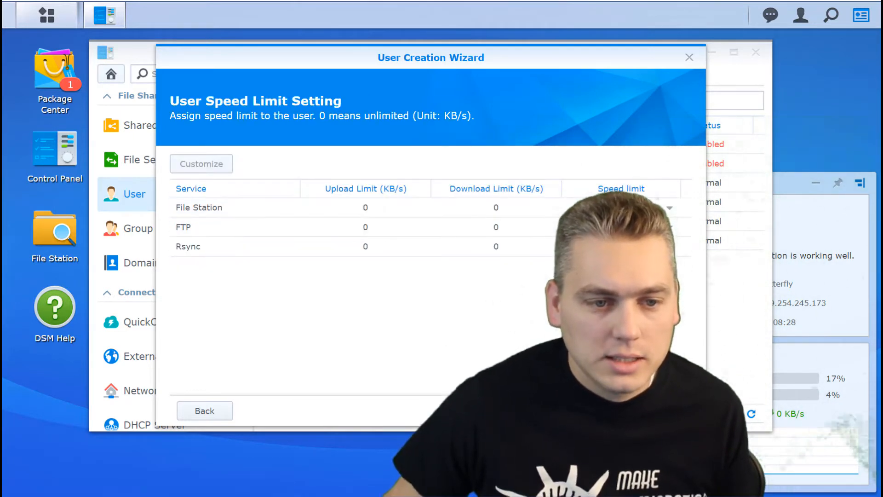
left_click(596, 411)
left_click(597, 411)
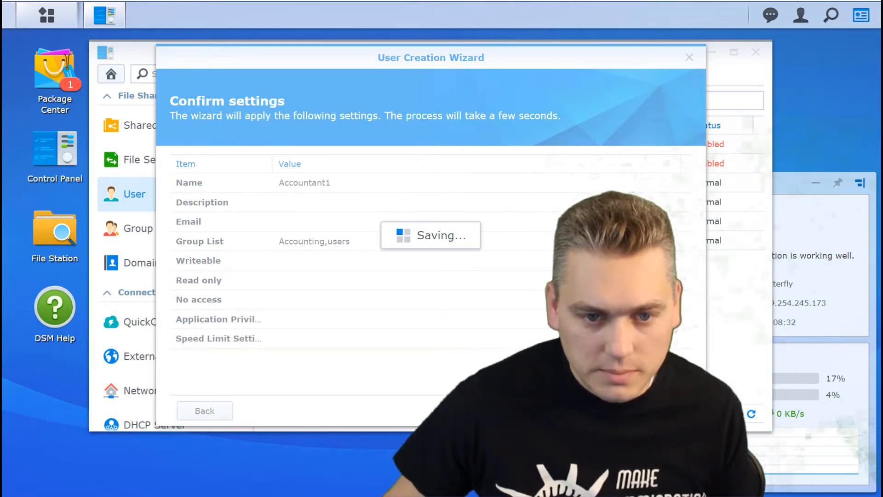
Start a new group named Paralegals.
left_click(138, 233)
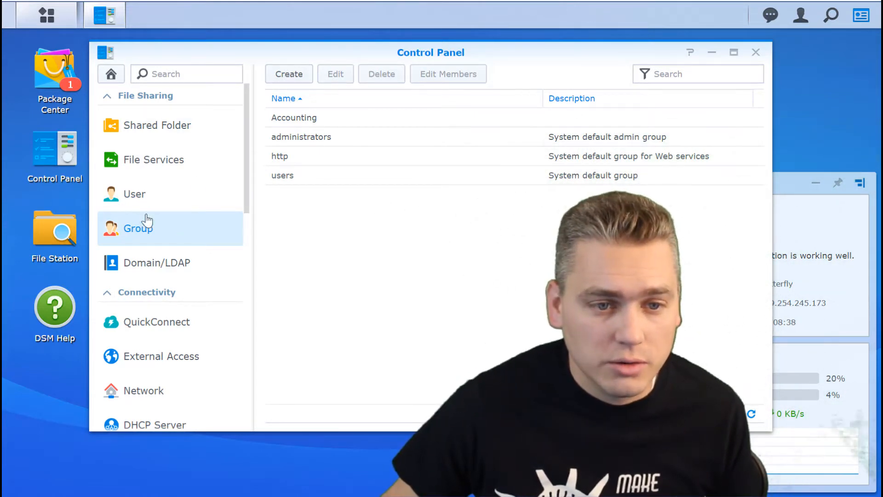
left_click(279, 80)
left_click(366, 181)
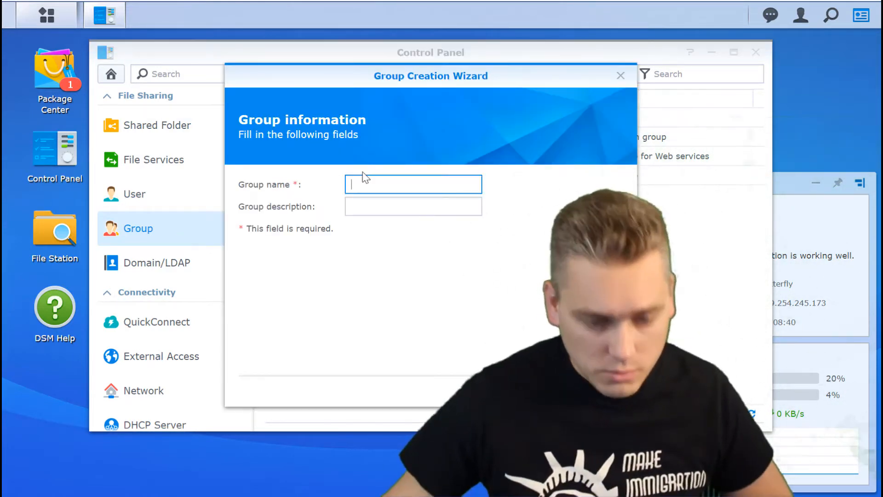
type("Paralegals")
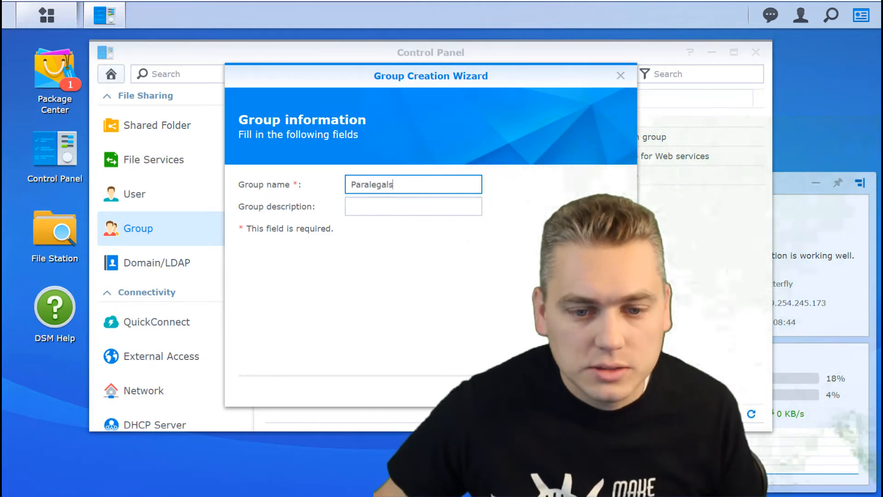
key("Return")
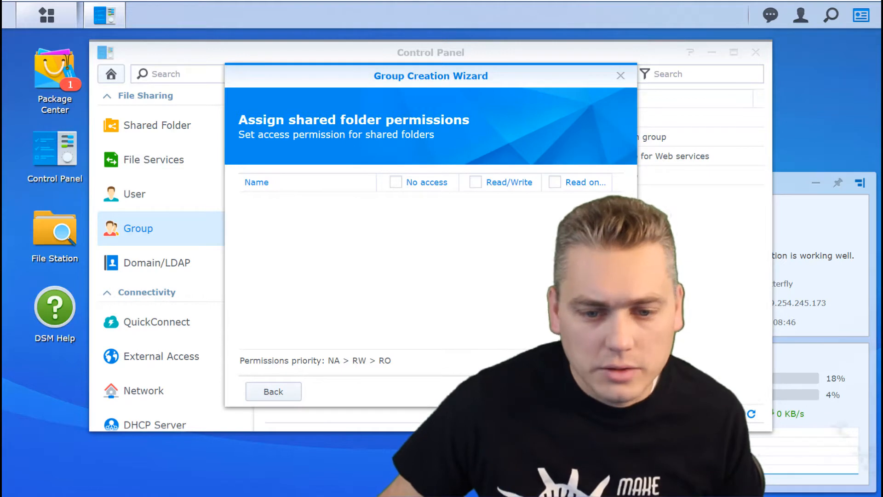
Allow the Paralegals group to use File Station and apply to create it.
left_click(527, 391)
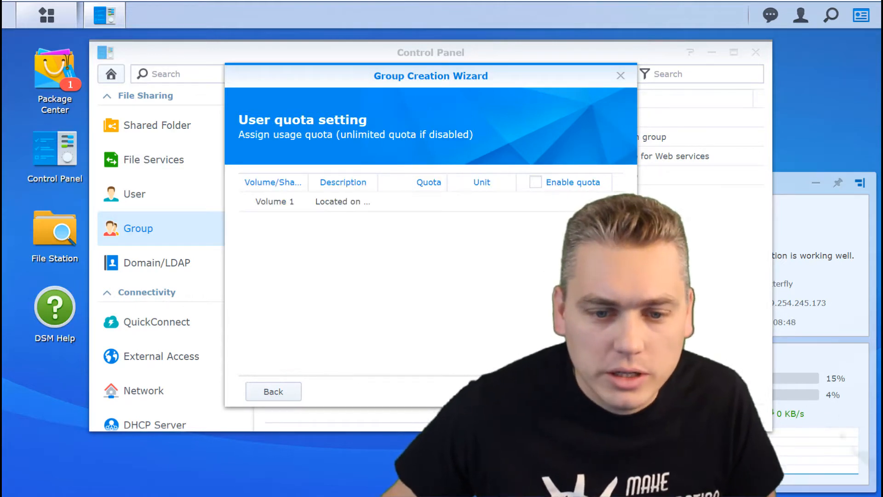
left_click(527, 391)
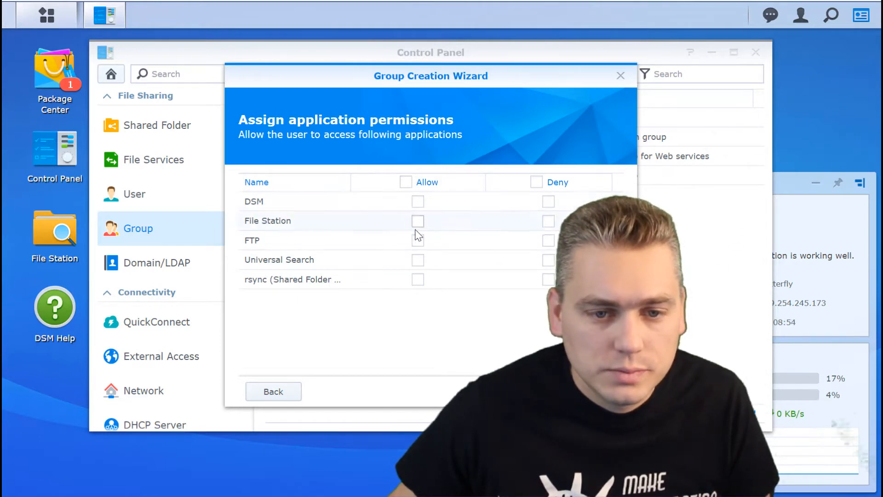
left_click(423, 221)
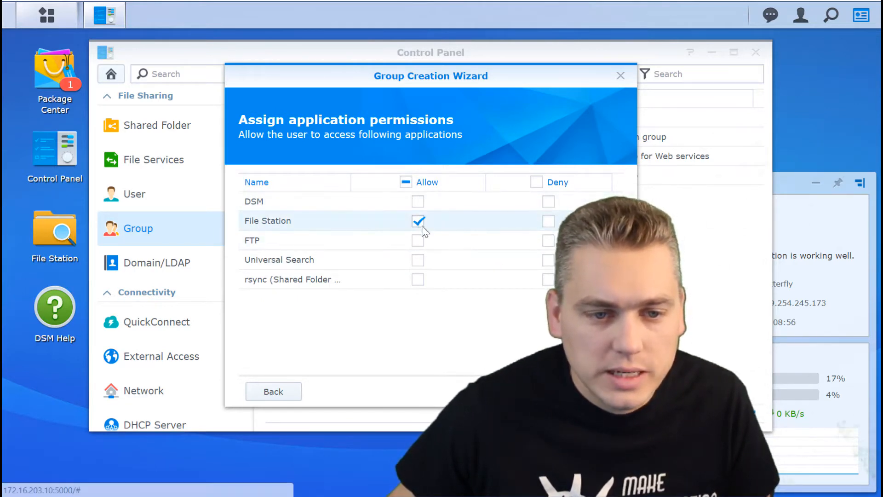
left_click(528, 391)
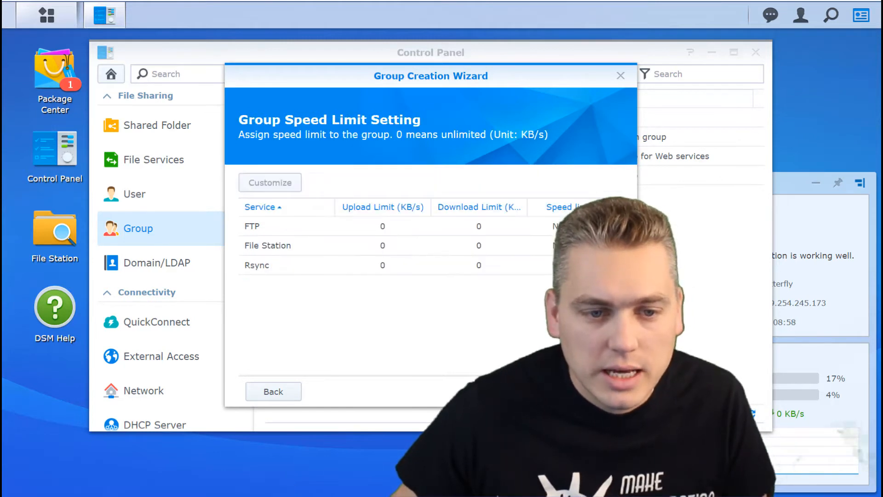
left_click(529, 392)
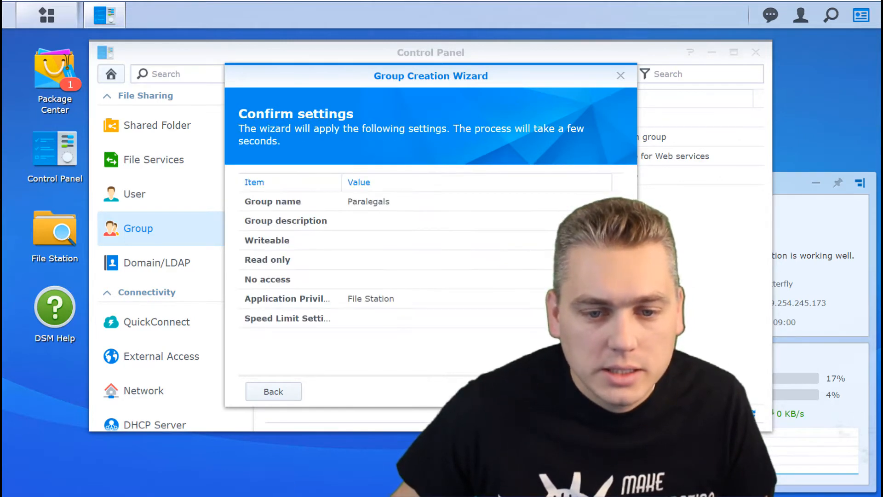
left_click(528, 391)
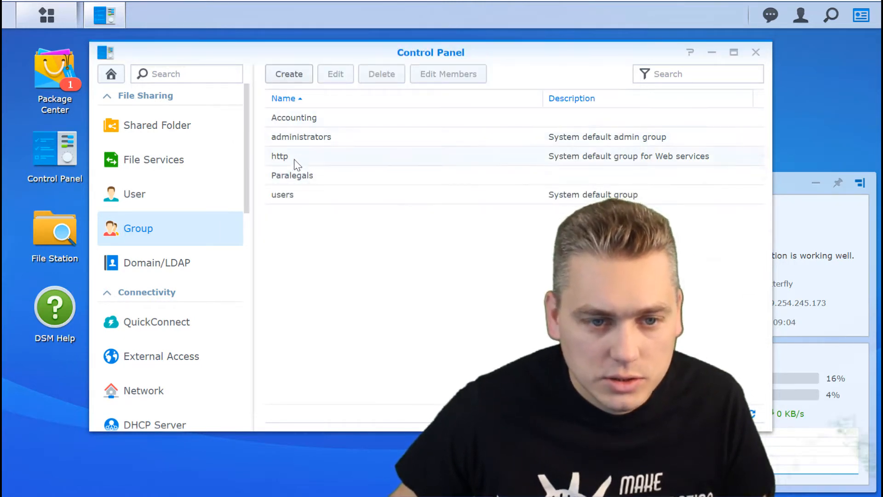
Add Paralegal1 to the Paralegals group.
left_click(131, 197)
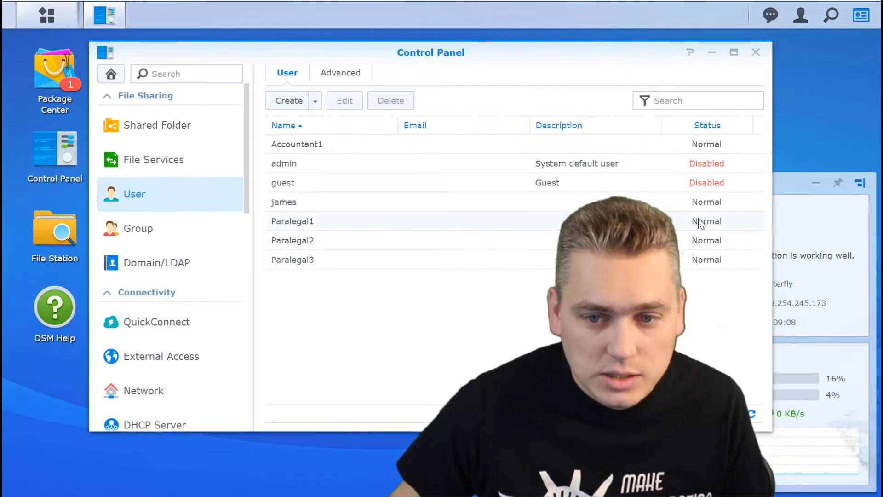
left_click(342, 225)
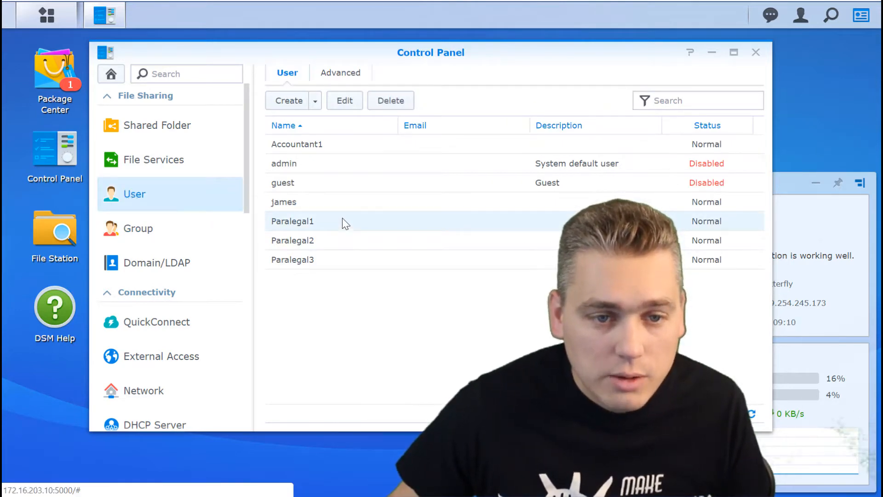
double_click(310, 227)
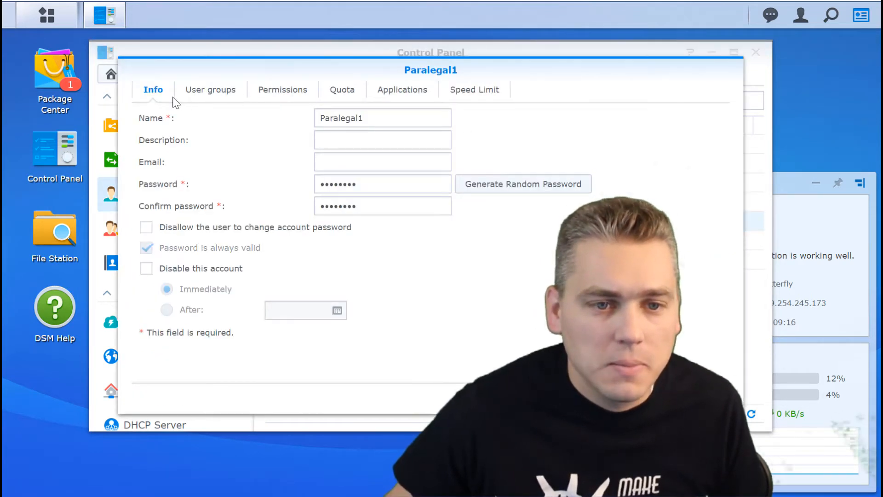
left_click(201, 92)
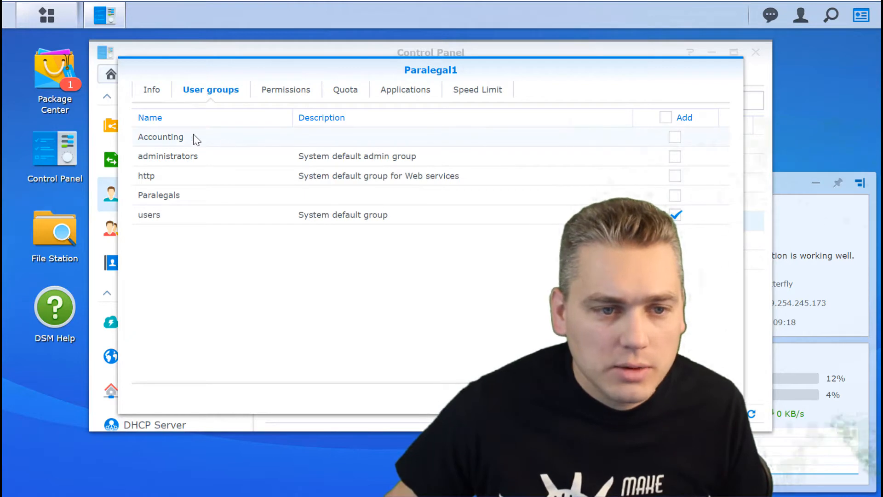
left_click(674, 195)
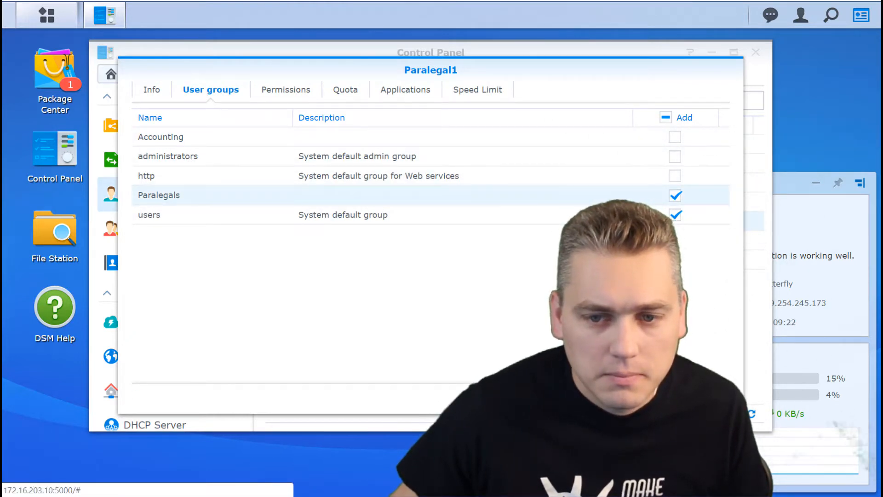
left_click(646, 398)
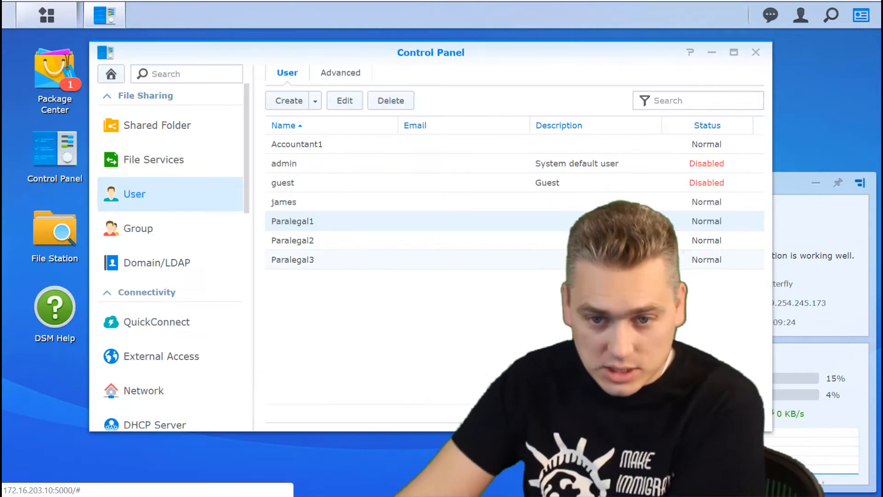
Add Paralegal2 and Paralegal3 to the Paralegals group as well.
double_click(550, 243)
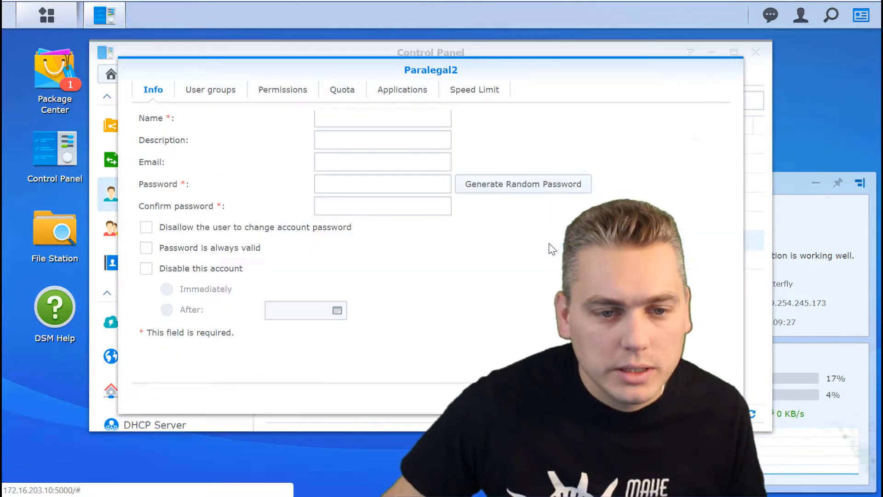
left_click(229, 94)
left_click(674, 195)
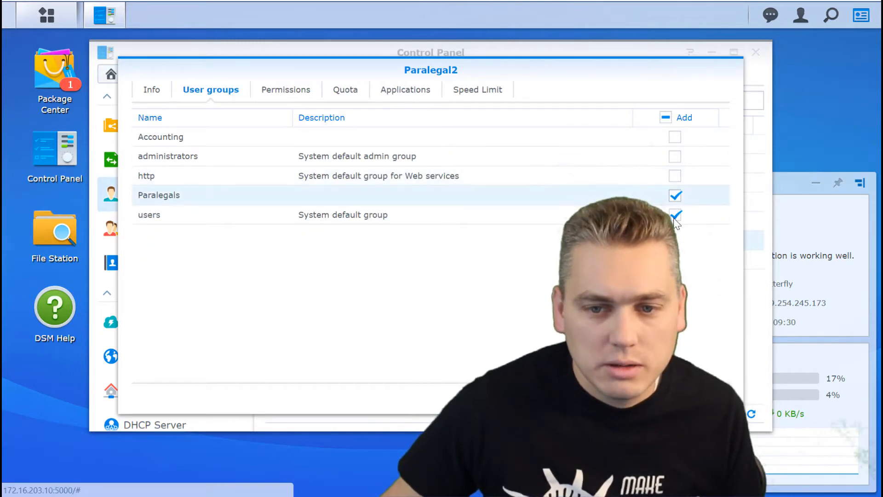
left_click(644, 398)
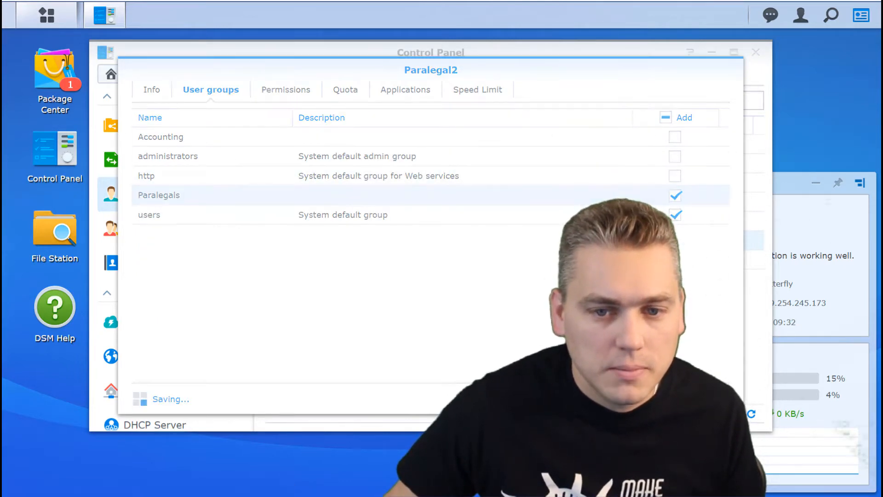
double_click(355, 261)
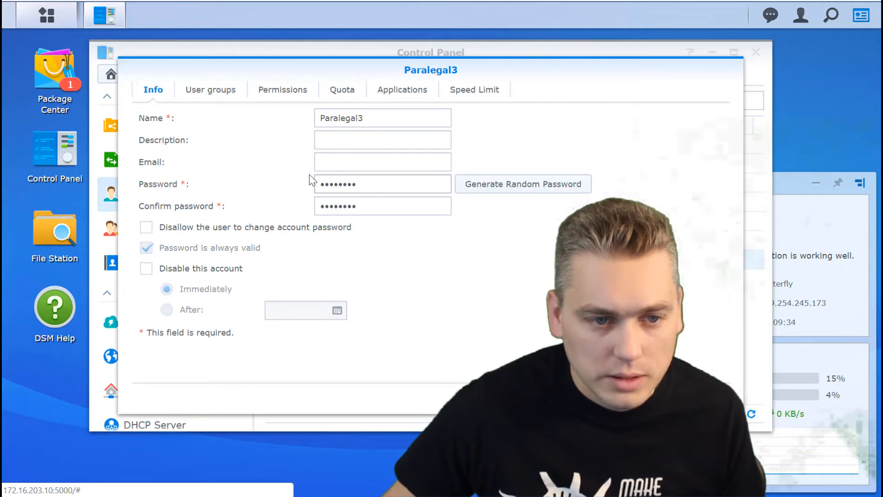
left_click(261, 89)
left_click(211, 89)
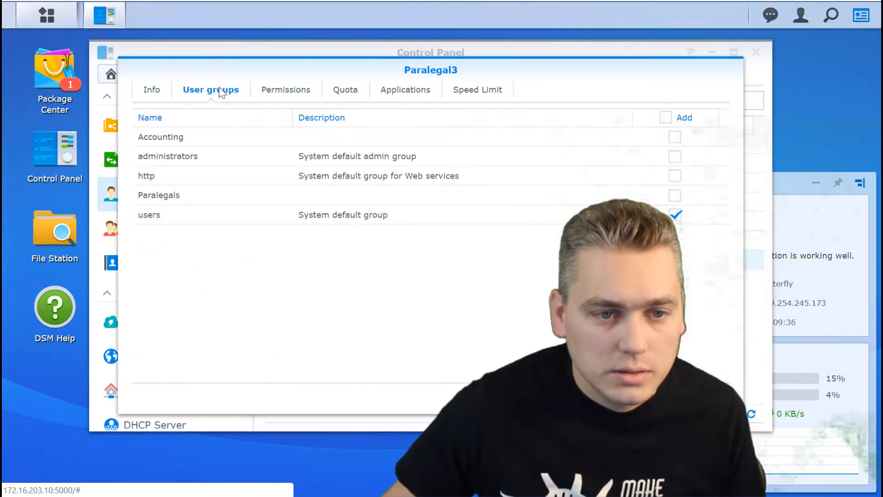
left_click(674, 195)
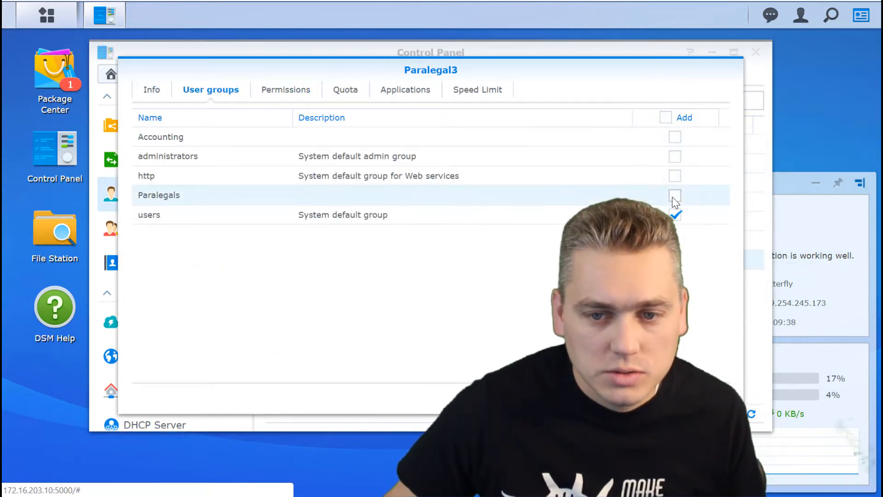
left_click(635, 399)
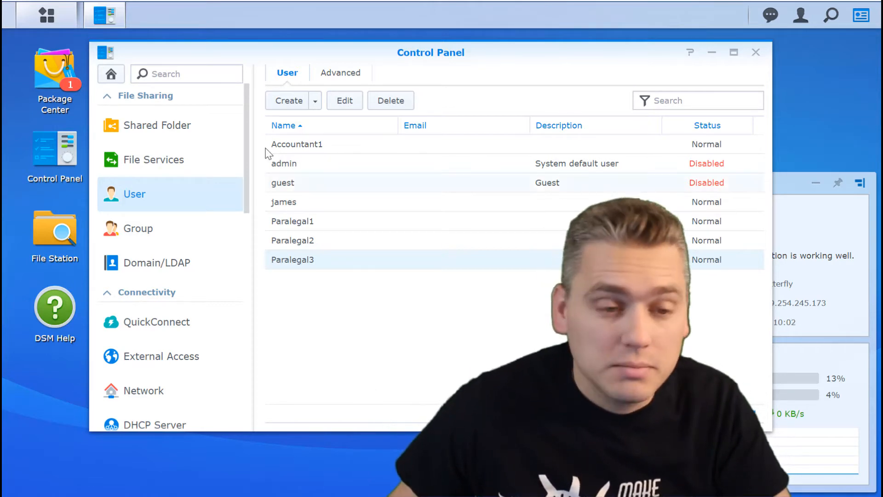
Create an unencrypted shared folder named Accounting on Volume 1 with default advanced settings.
left_click(155, 132)
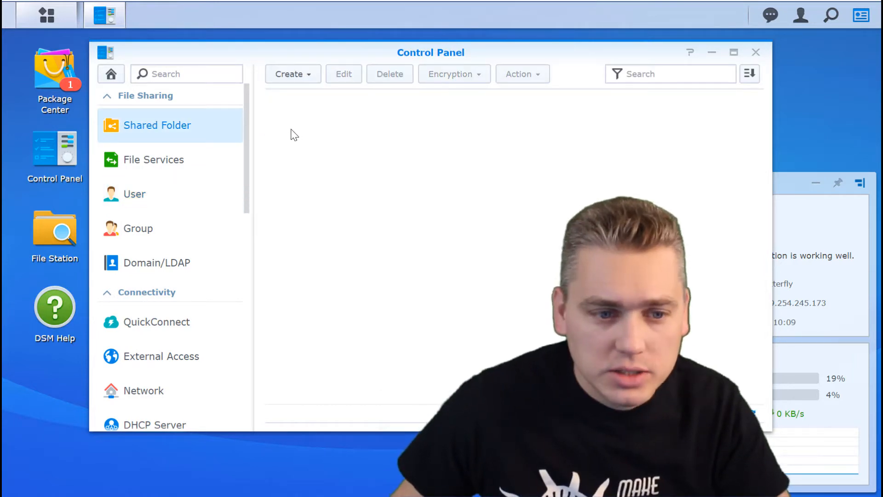
left_click(305, 75)
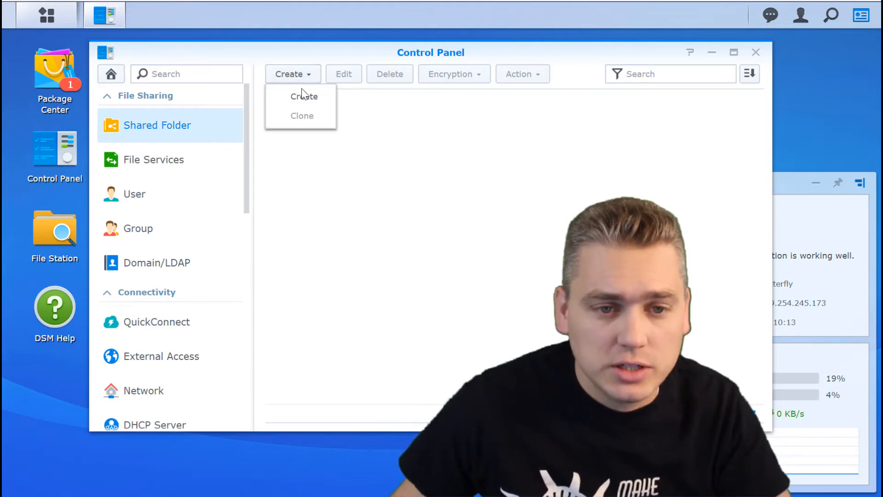
left_click(301, 94)
left_click(319, 158)
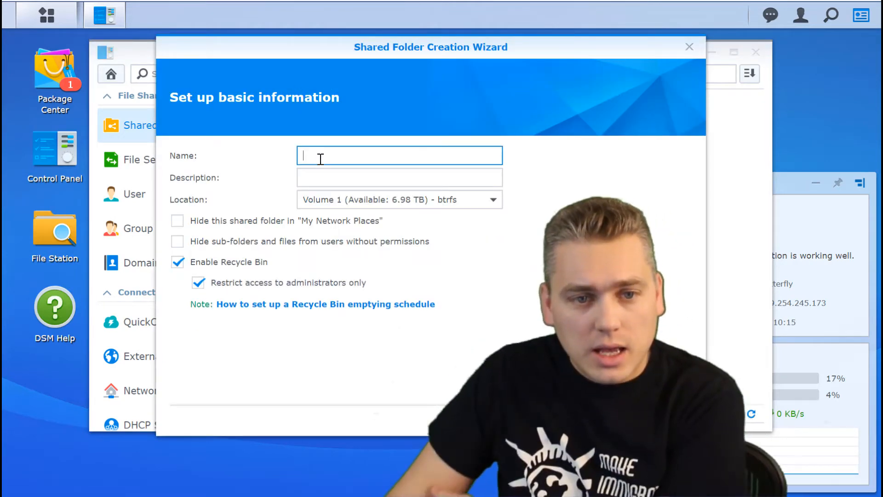
type("Accounting")
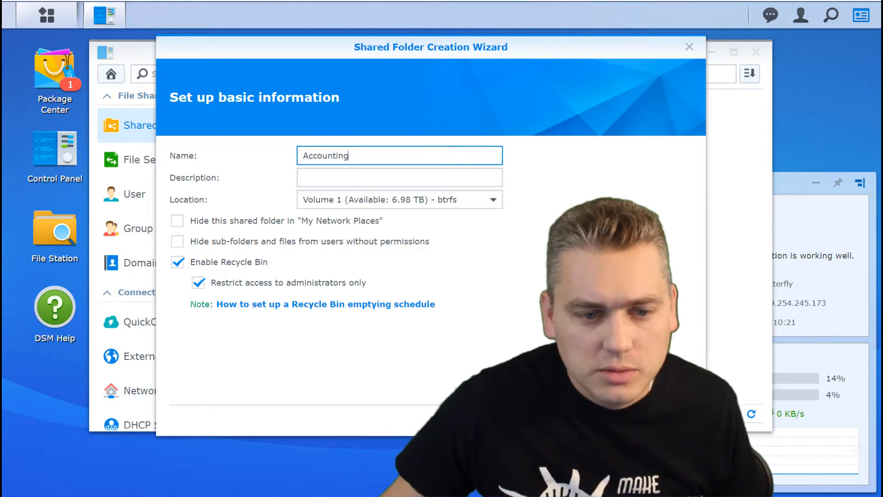
left_click(597, 421)
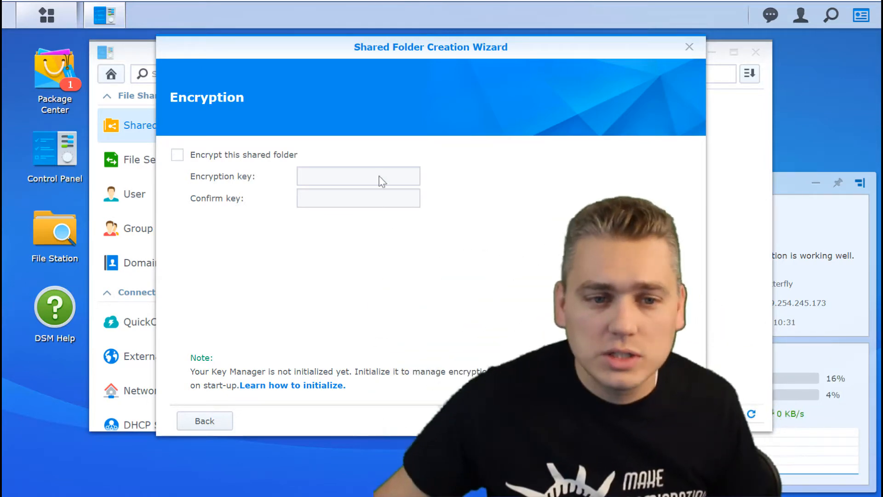
left_click(658, 421)
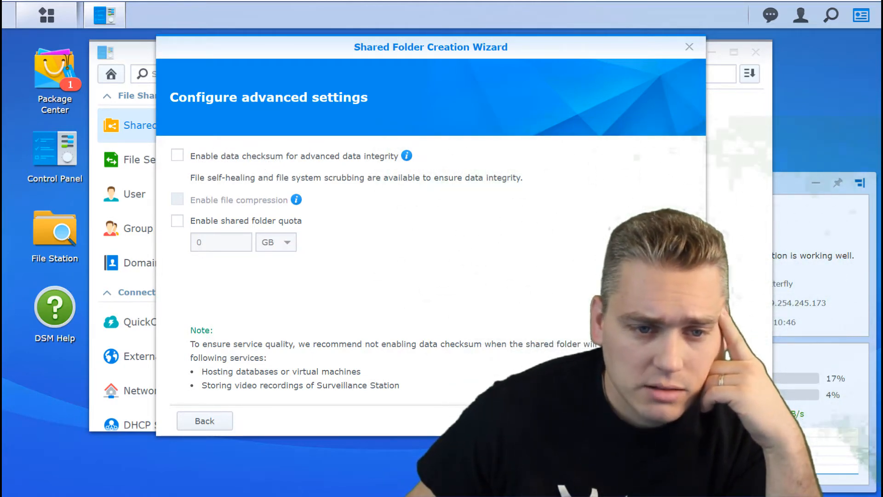
left_click(597, 420)
left_click(597, 421)
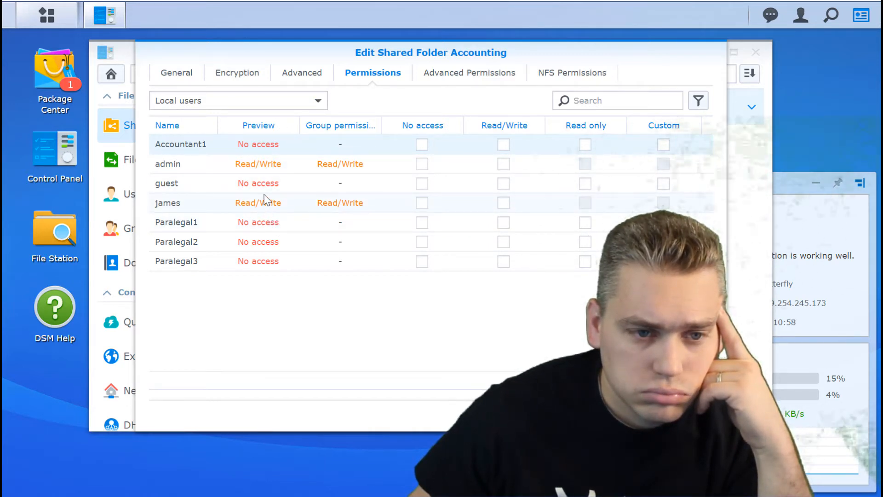
Grant the Accounting group Read/Write on the Accounting folder under Local groups and save.
left_click(318, 100)
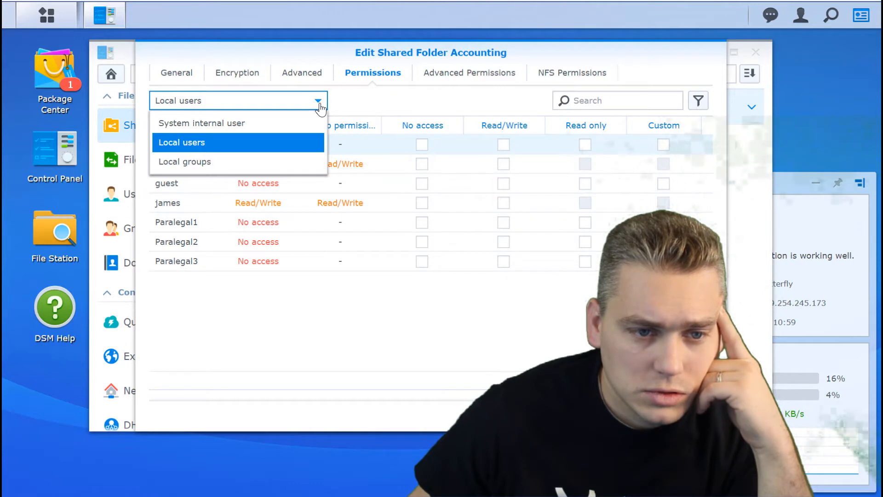
left_click(269, 165)
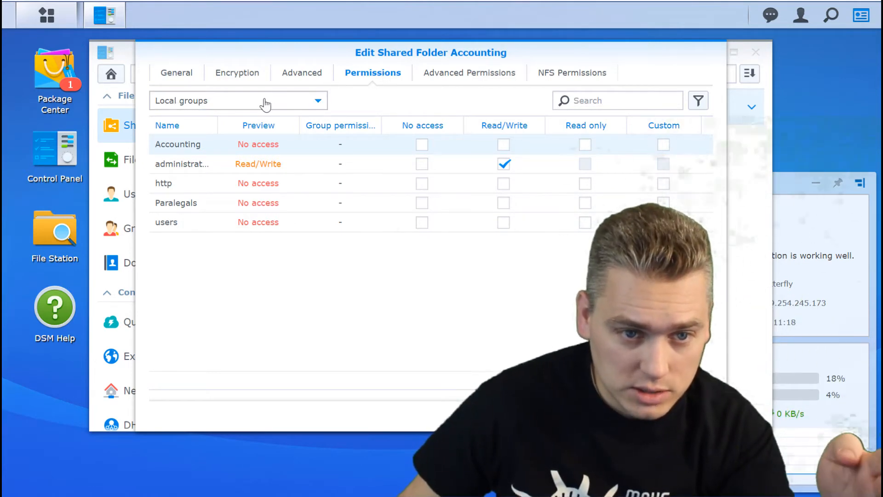
left_click(504, 145)
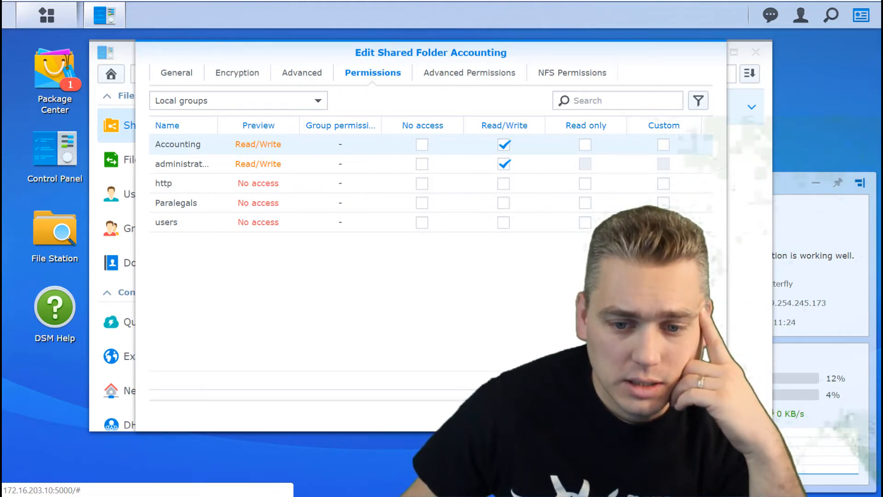
left_click(626, 416)
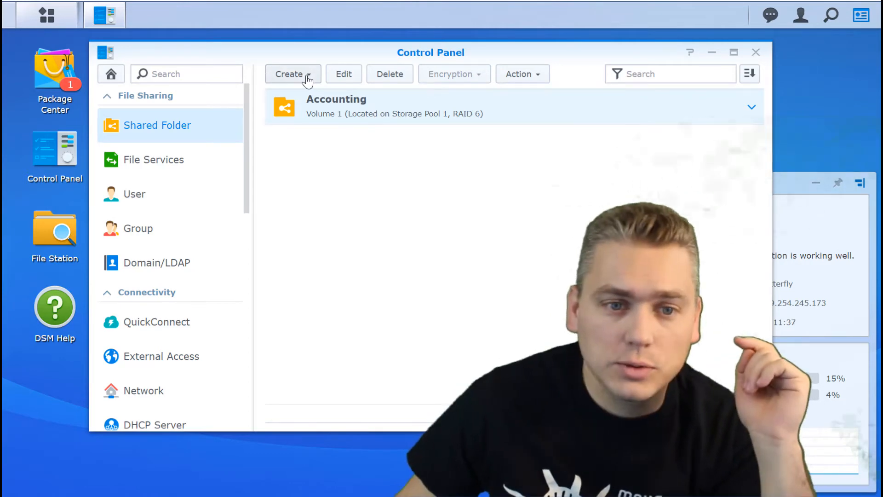
Create an unencrypted Client Files shared folder on Volume 1 with default settings.
left_click(308, 82)
left_click(302, 95)
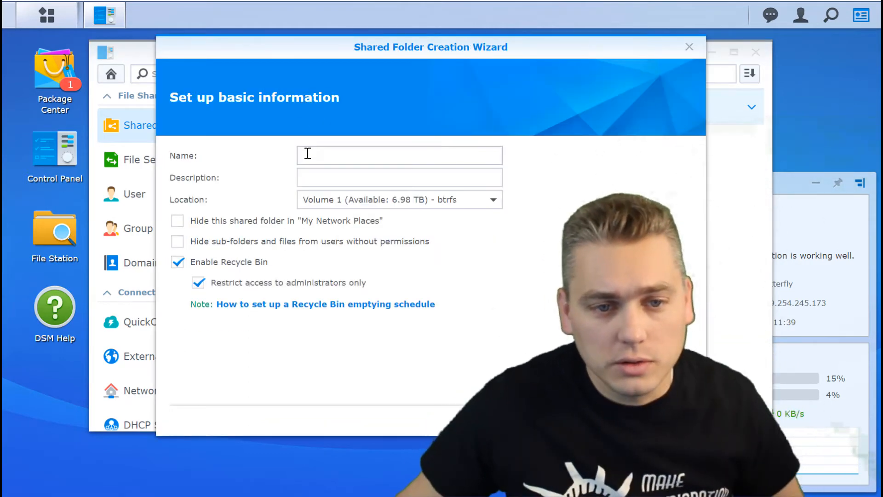
left_click(305, 153)
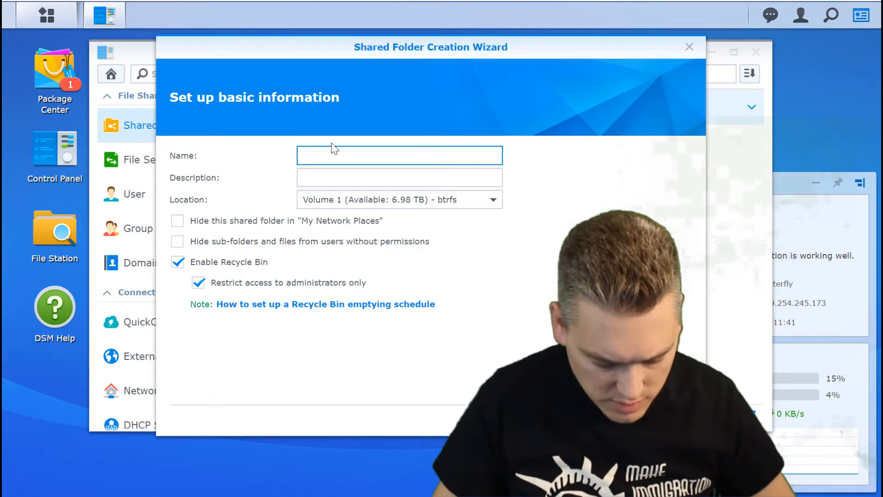
type("Client Files")
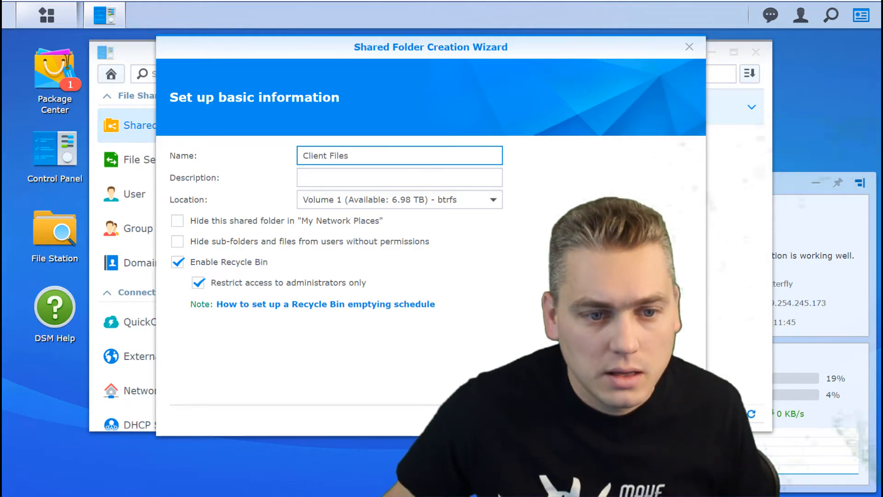
left_click(596, 421)
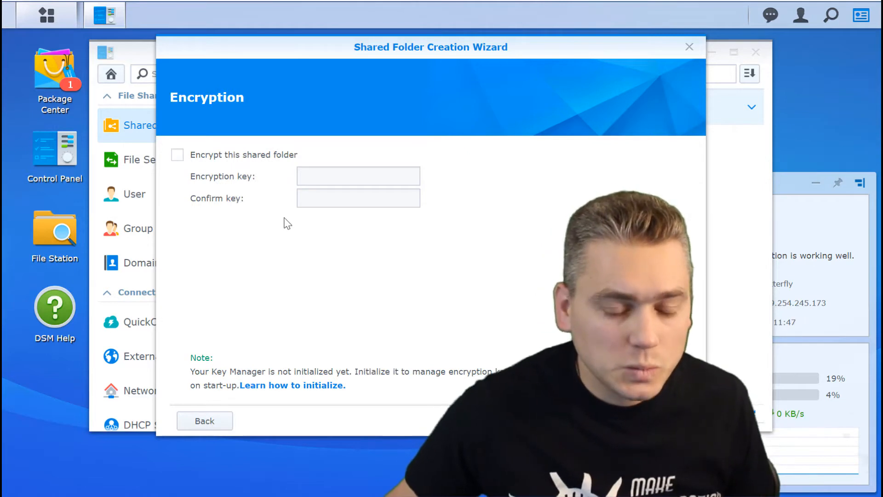
left_click(596, 421)
left_click(596, 420)
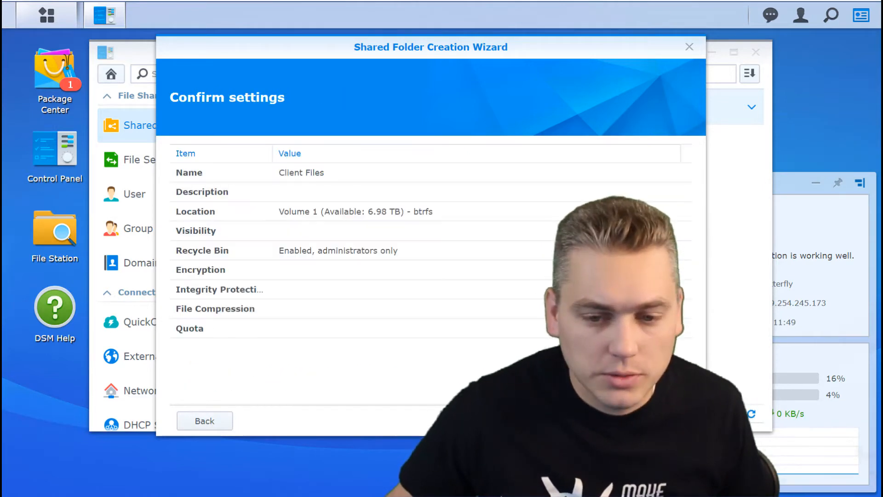
left_click(596, 421)
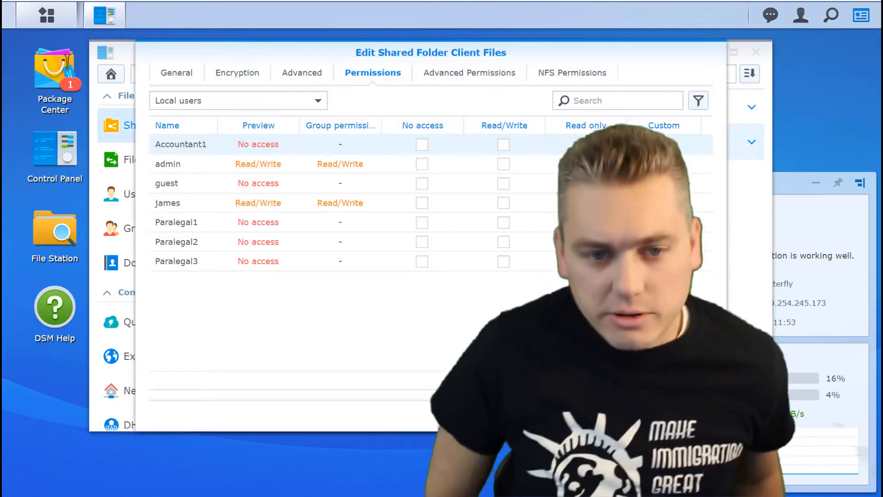
Give the Paralegals group Read/Write access to Client Files and save.
left_click(285, 105)
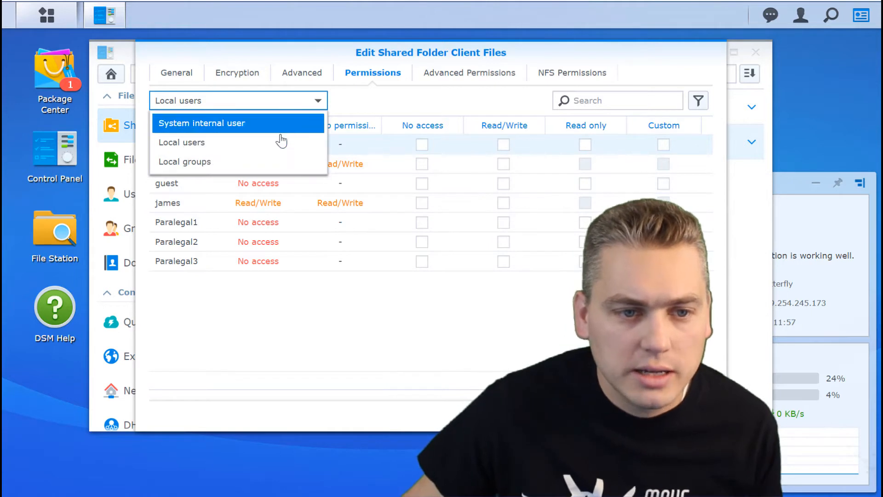
left_click(274, 164)
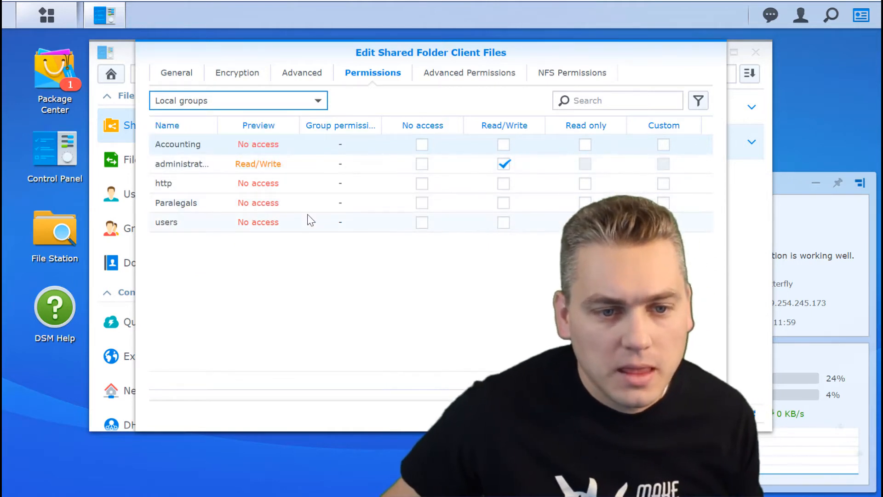
left_click(503, 207)
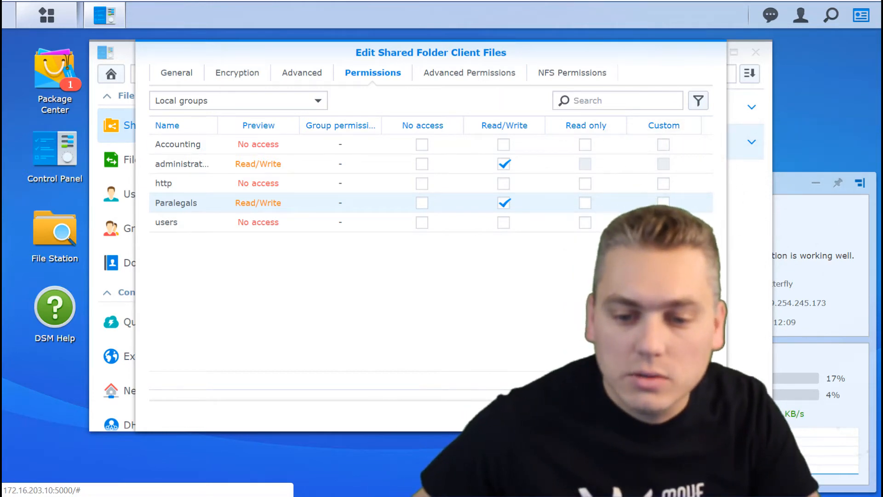
left_click(628, 416)
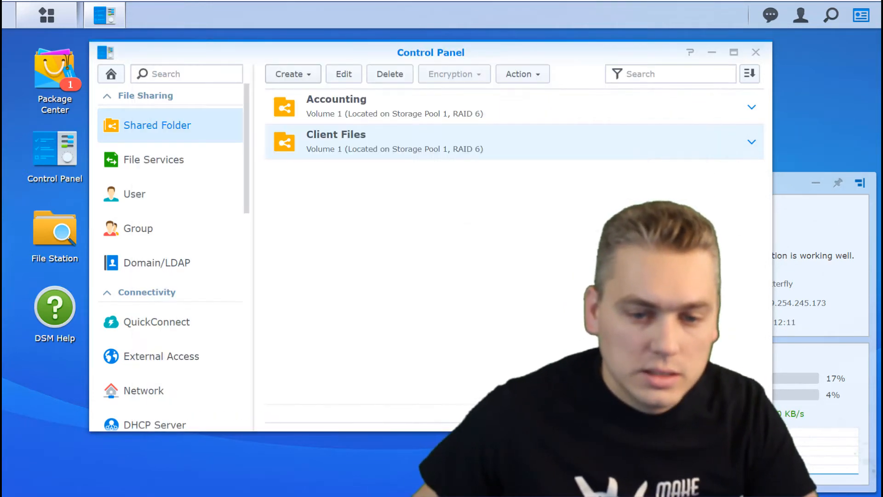
Create an unencrypted Marketing Materials shared folder on Volume 1 with default settings.
left_click(309, 82)
left_click(305, 95)
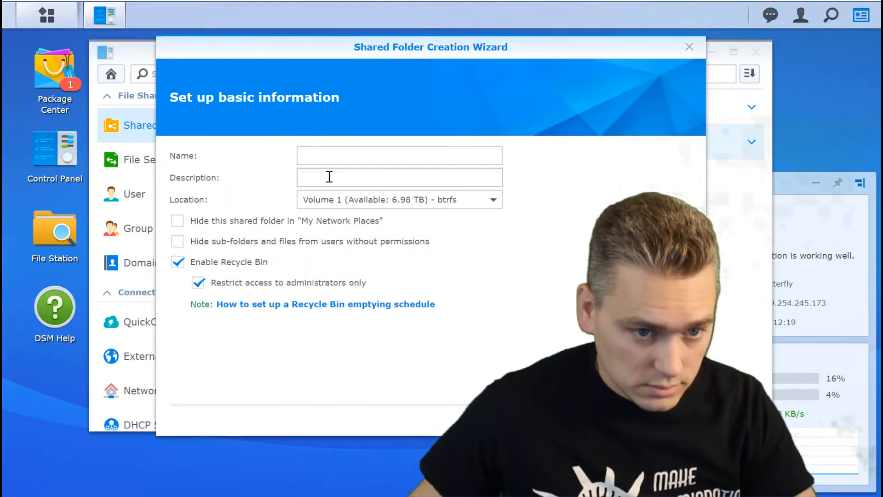
left_click(327, 151)
type("M")
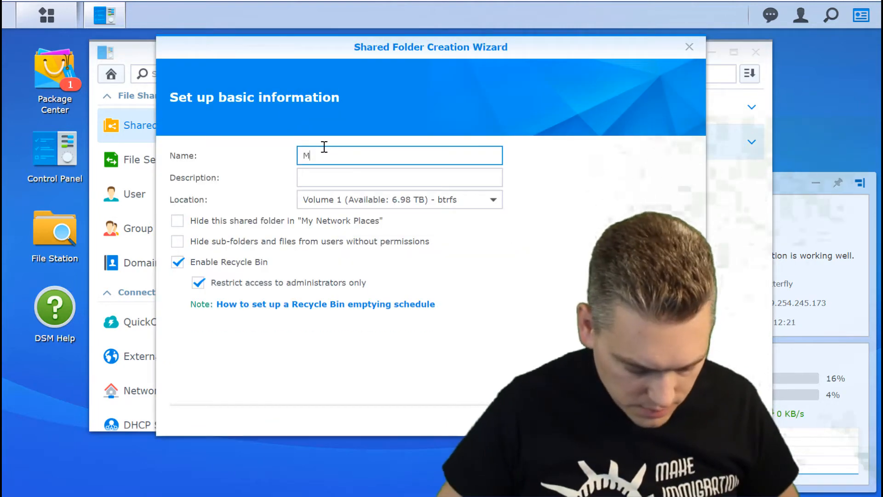
type("arketing")
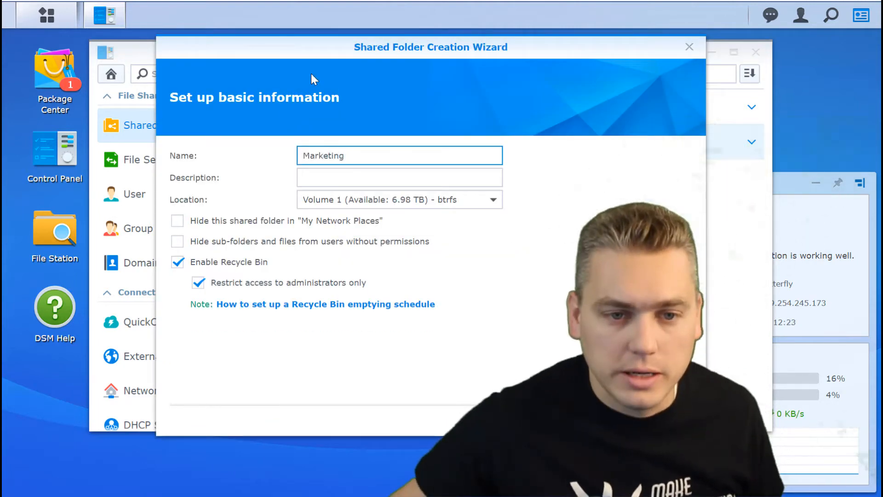
type(" Ma")
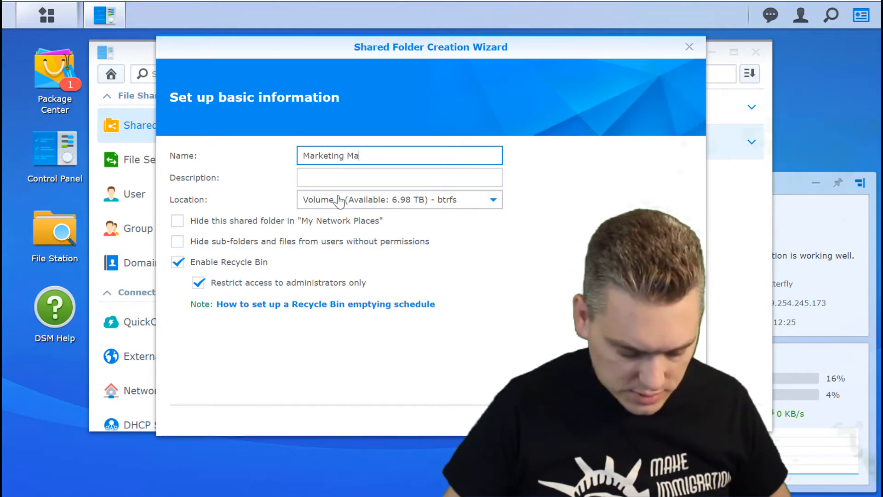
type("terials")
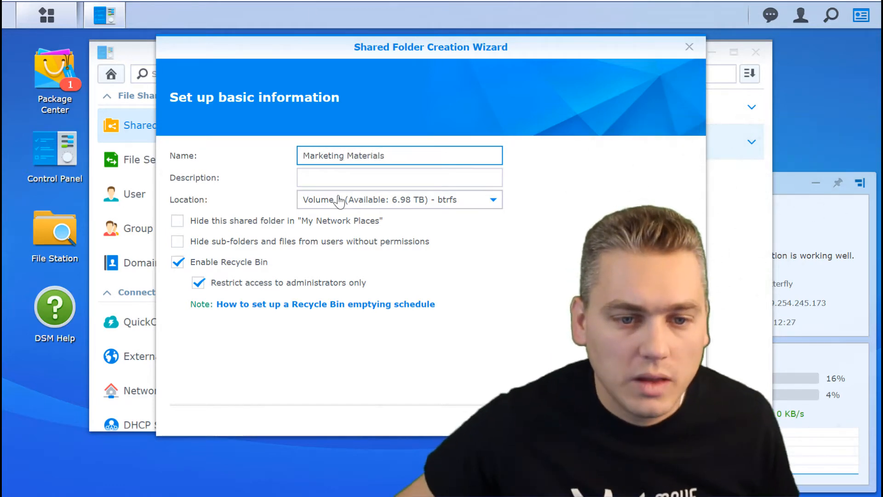
left_click(597, 421)
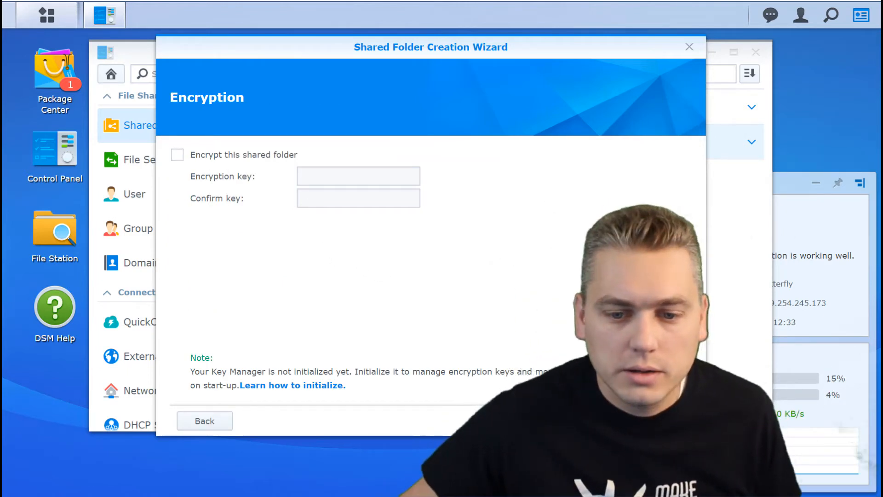
left_click(596, 420)
left_click(596, 421)
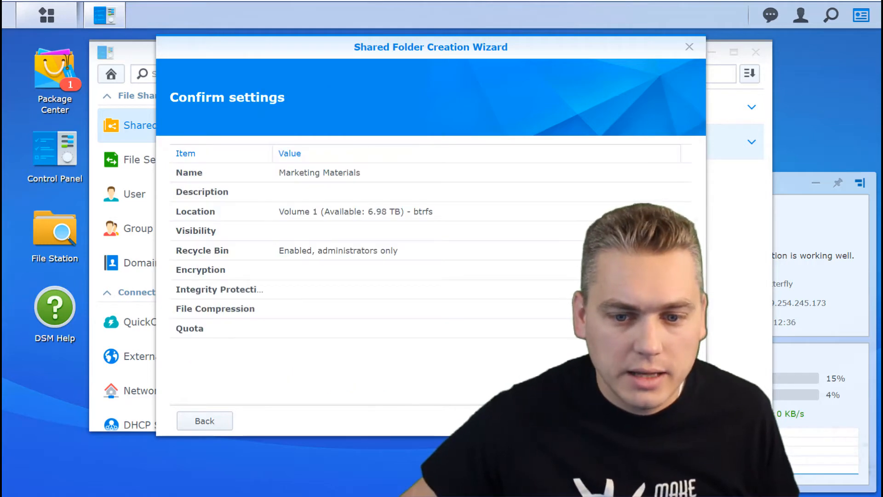
left_click(597, 421)
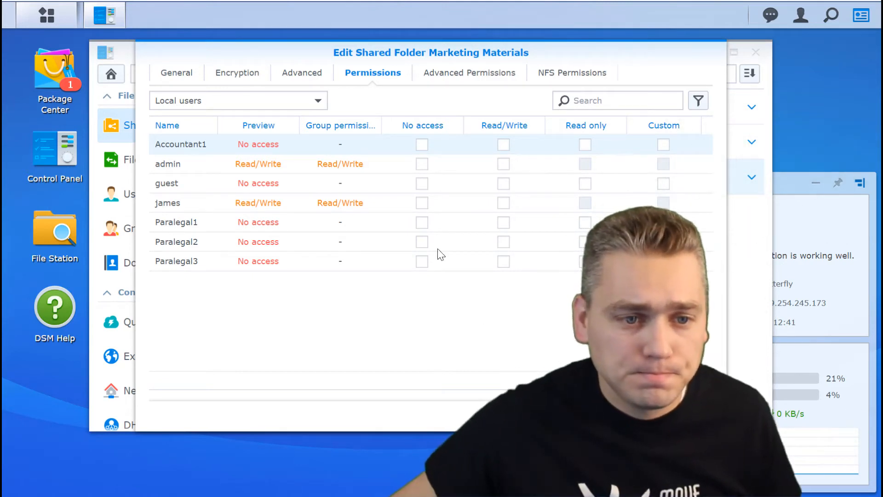
Switch the Marketing Materials permissions list to show Local groups.
left_click(286, 102)
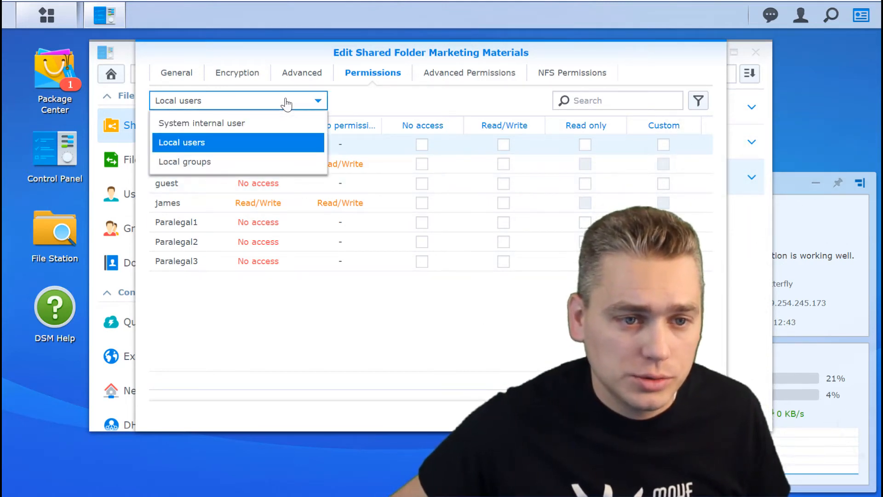
left_click(238, 167)
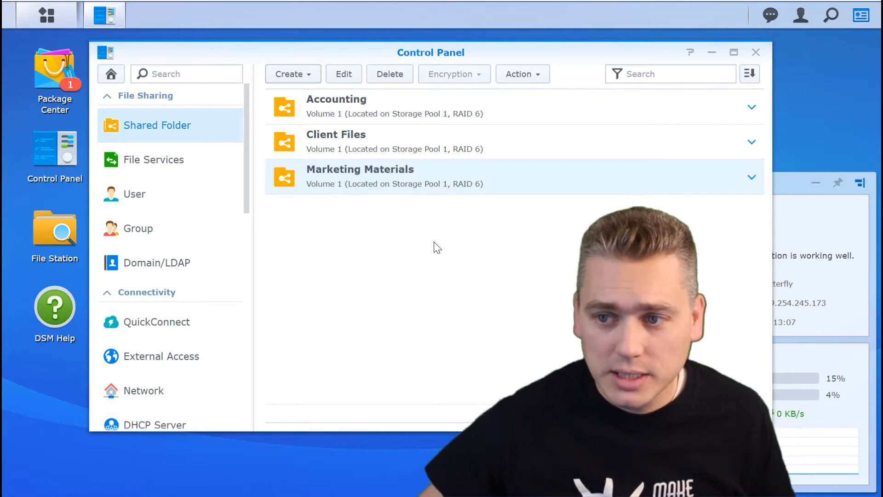
Glance at the Client Files row, then close the Control Panel window.
left_click(338, 140)
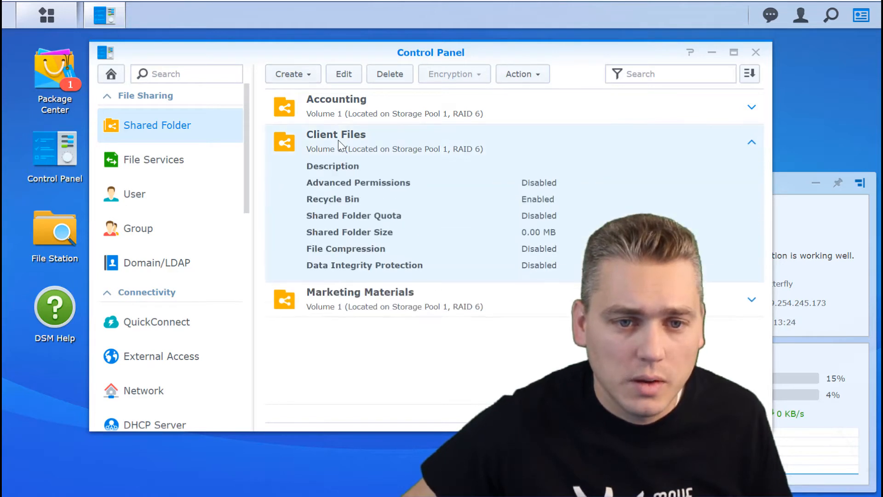
left_click(338, 140)
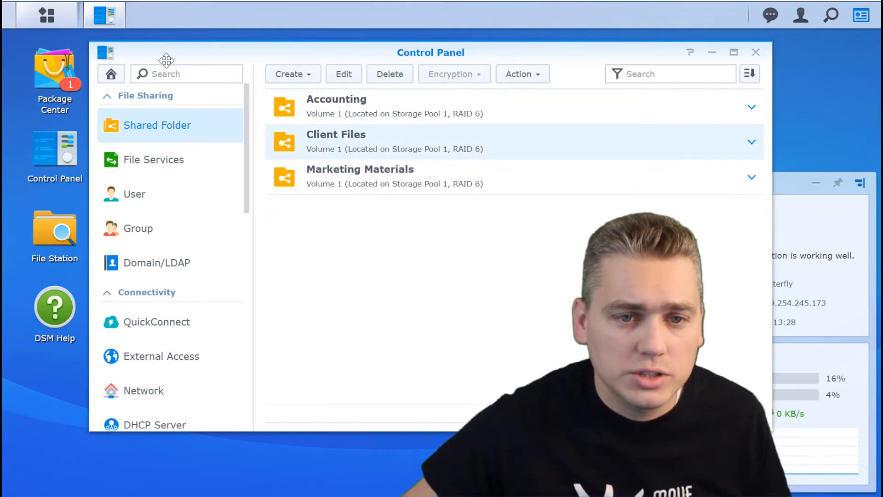
left_click_drag(166, 55, 227, 64)
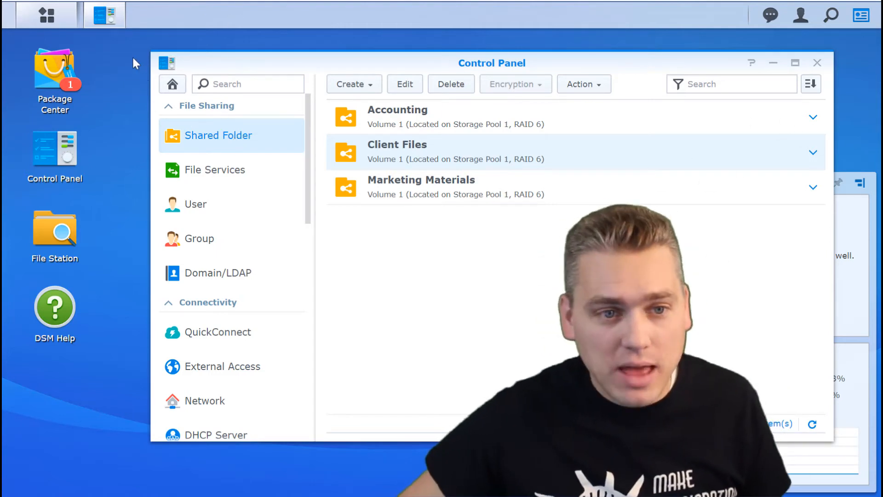
left_click(816, 63)
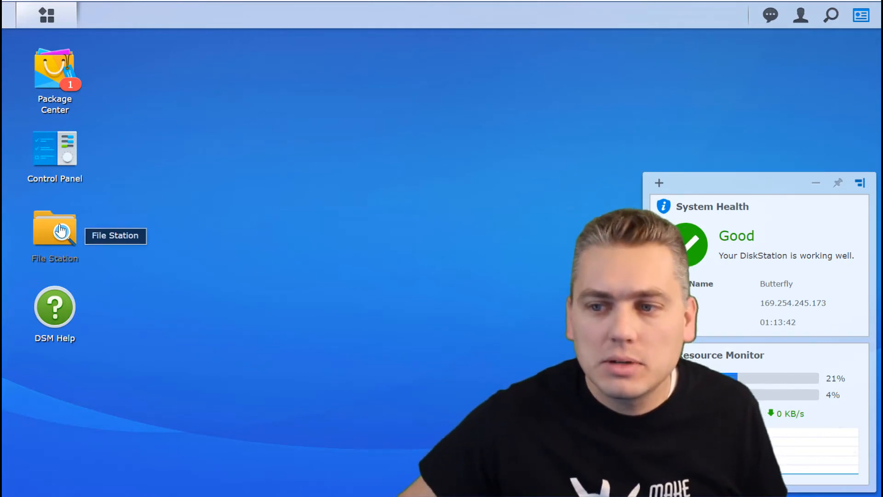
Open File Station and create an Invoices folder in the Accounting share.
left_click(61, 229)
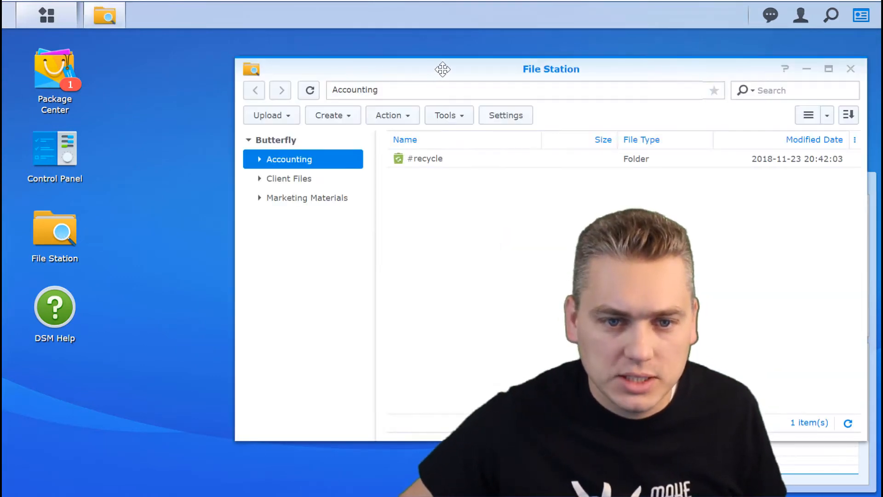
left_click_drag(441, 69, 340, 63)
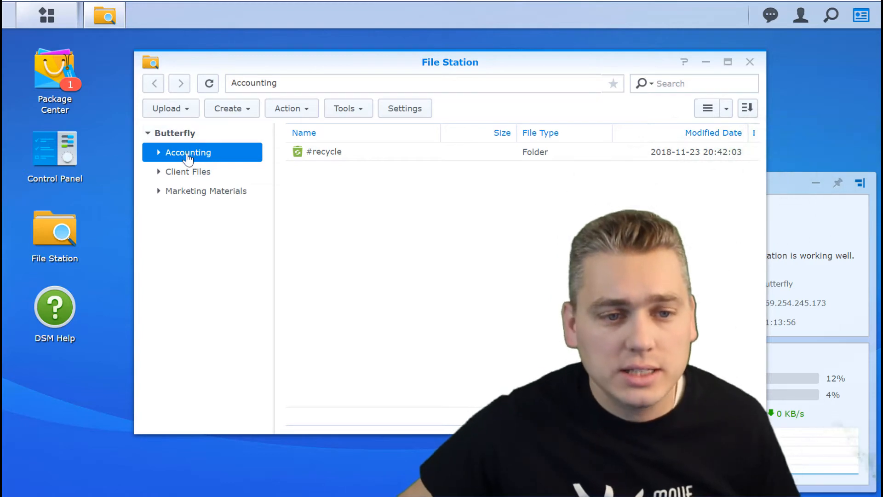
left_click(161, 154)
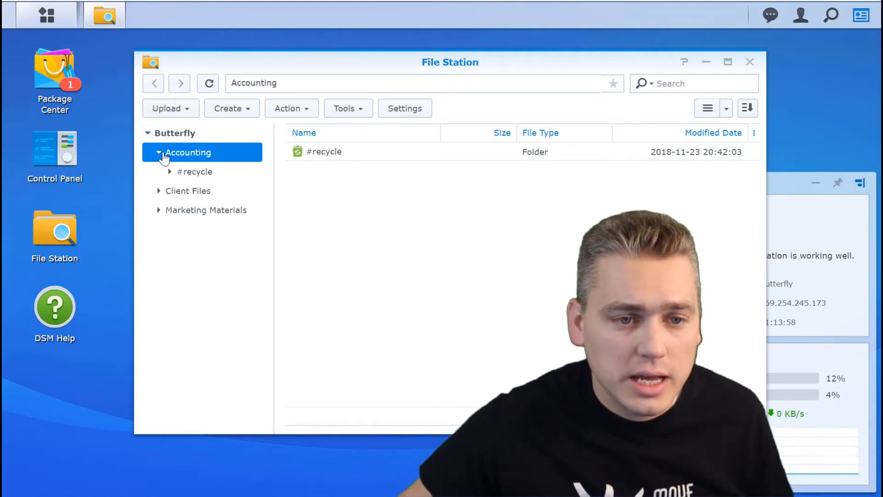
left_click(160, 153)
right_click(318, 190)
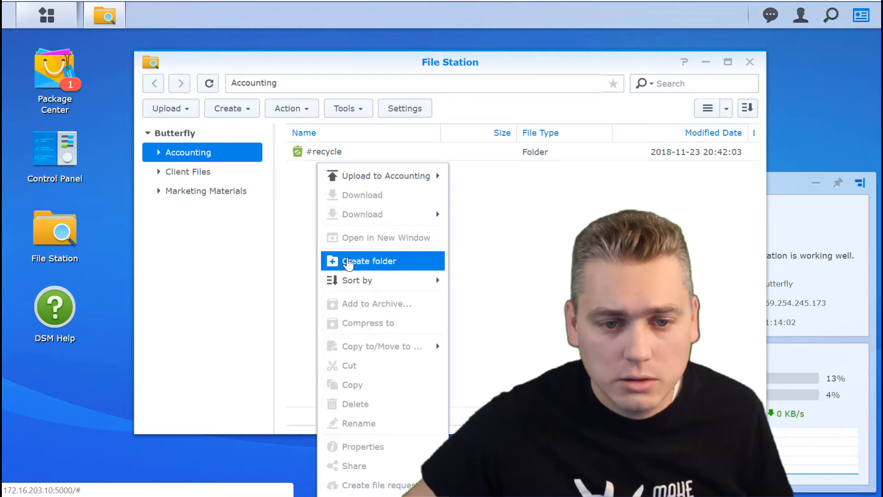
left_click(250, 112)
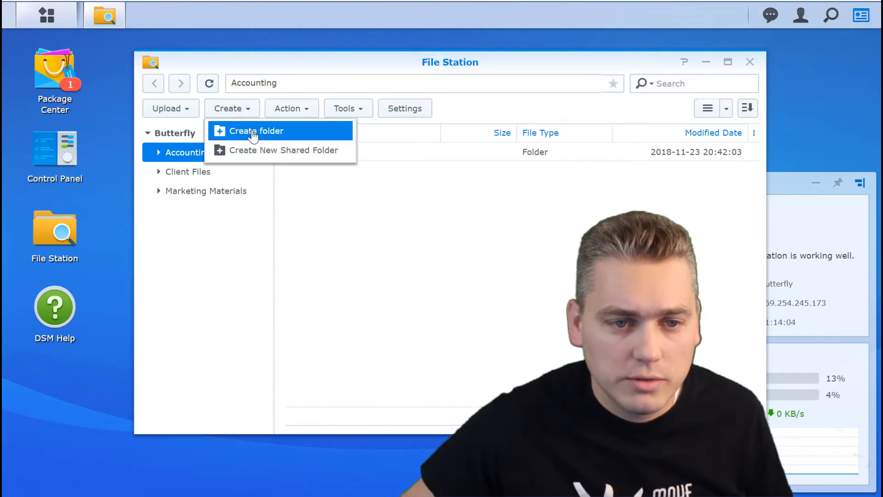
left_click(253, 133)
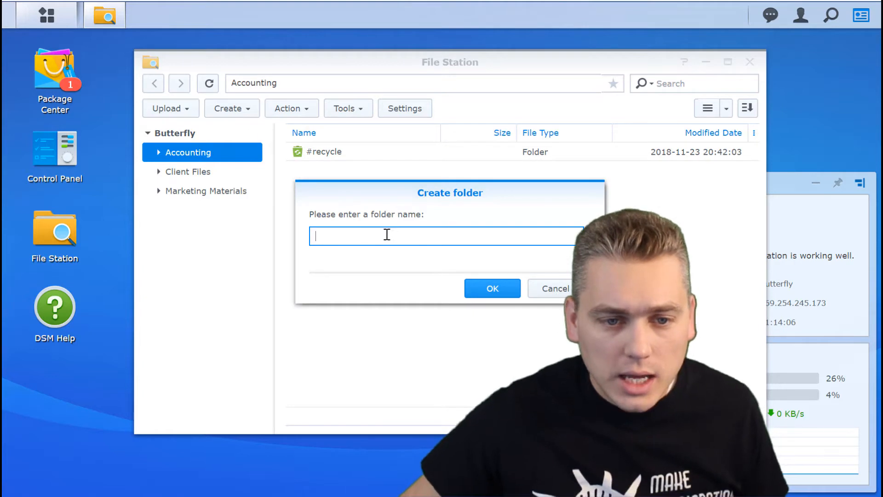
type("In")
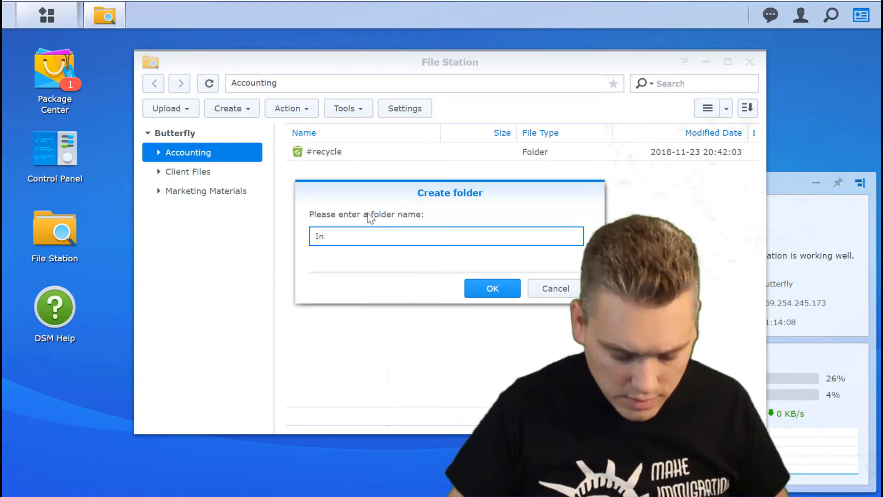
type("voices")
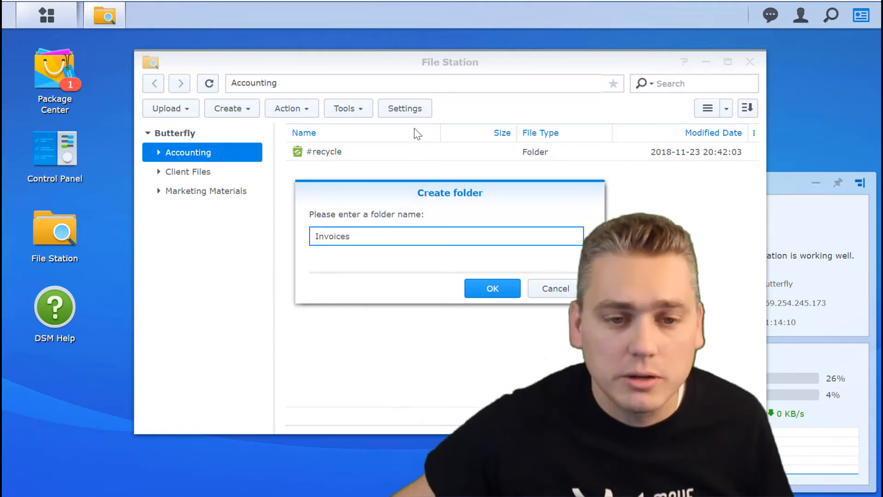
left_click(487, 292)
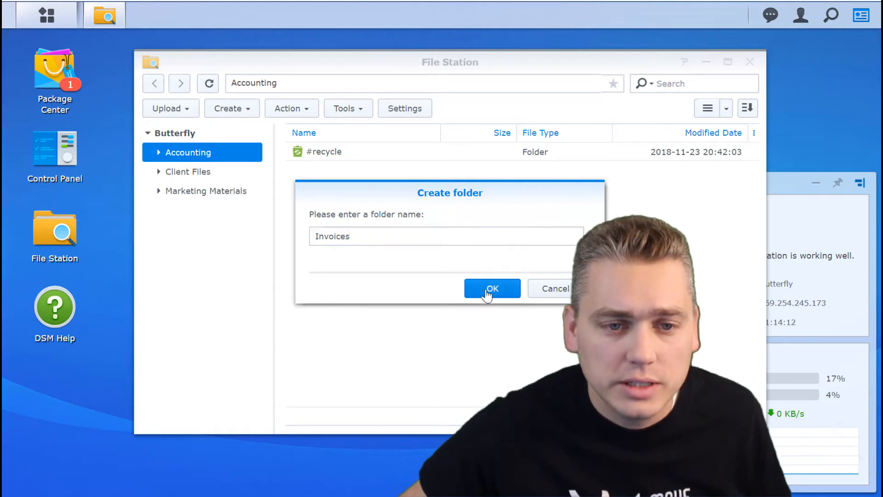
Add Accounts Payable and Accounts Receivable folders to Accounting.
left_click(249, 110)
left_click(251, 129)
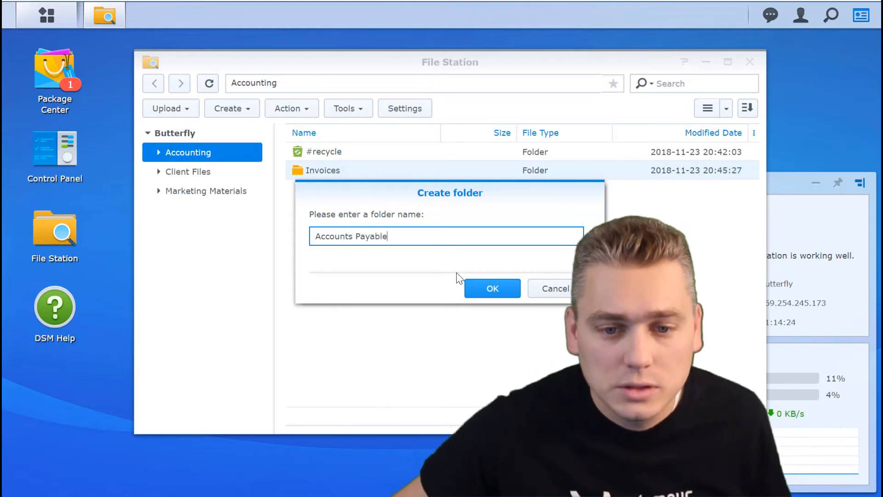
left_click(474, 286)
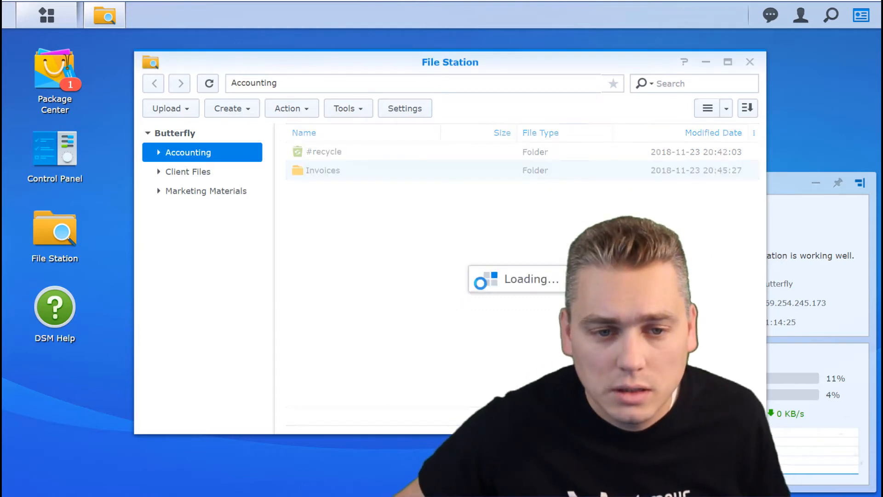
left_click(237, 109)
left_click(239, 131)
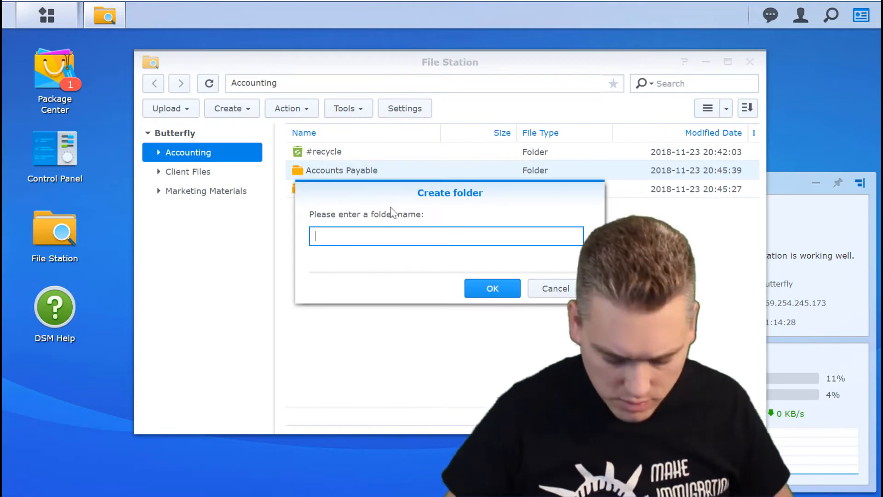
type("Accounts Receivable")
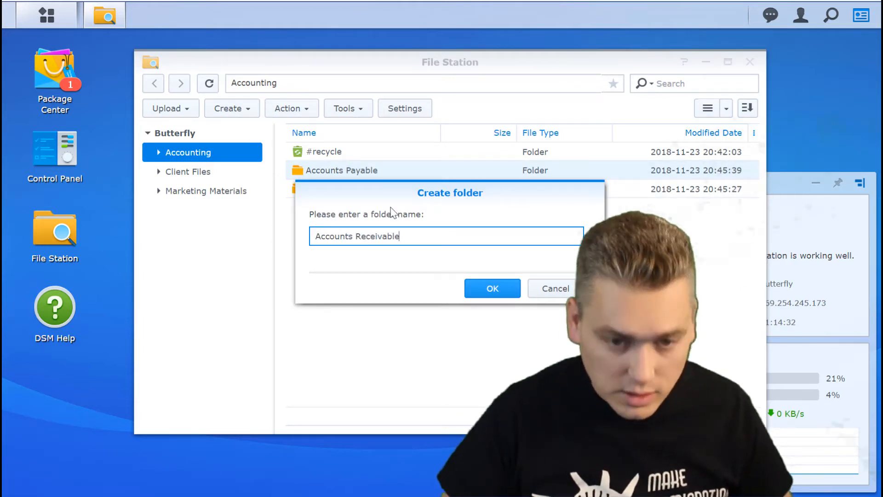
key("Return")
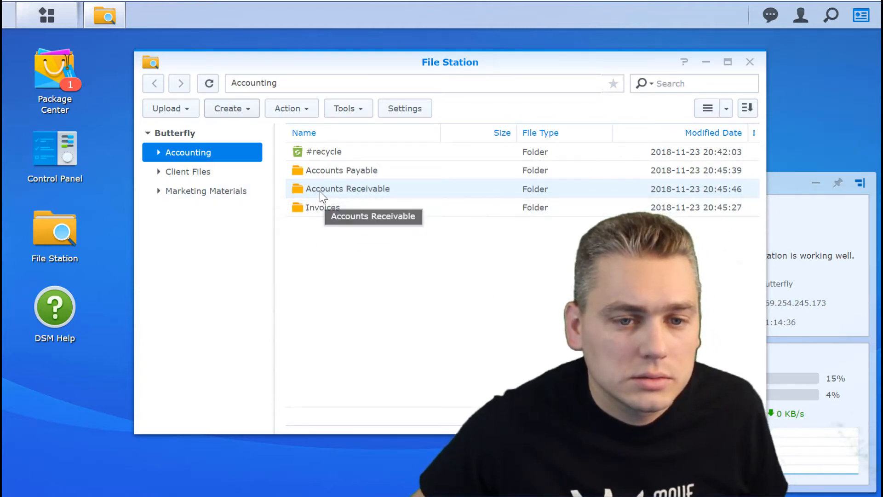
Create a folder named after the client, last name first, in Client Files.
left_click(179, 172)
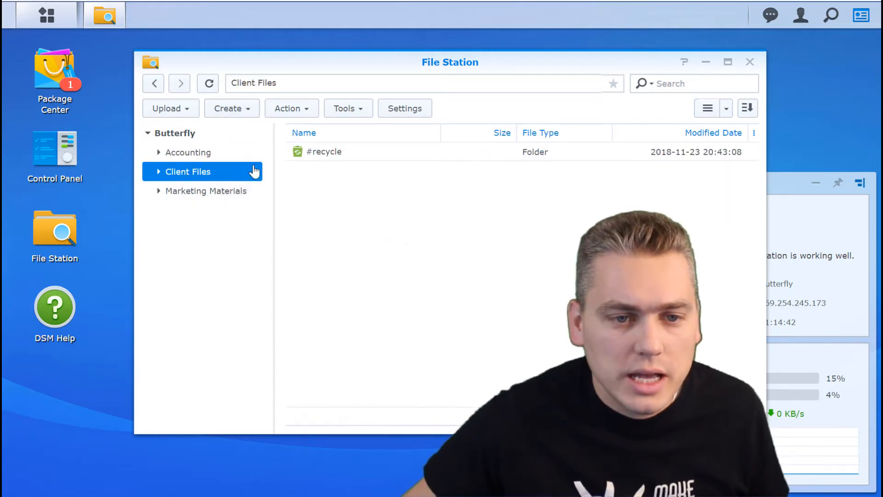
left_click(239, 112)
left_click(248, 131)
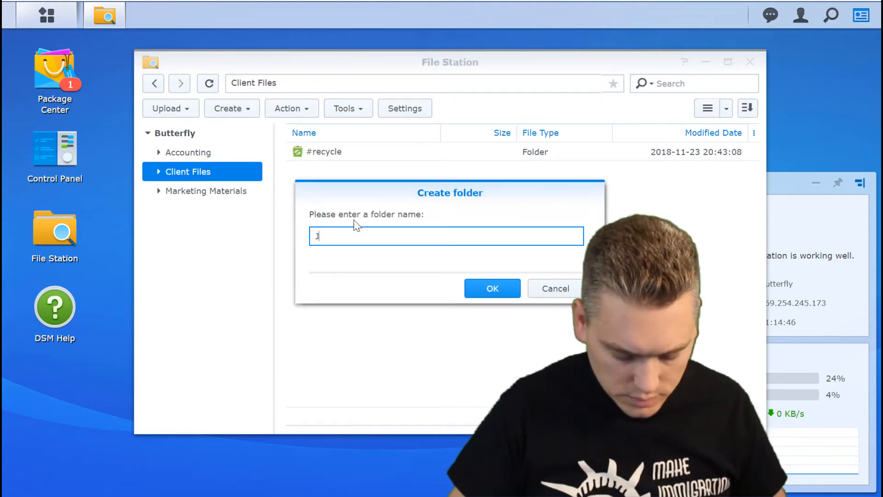
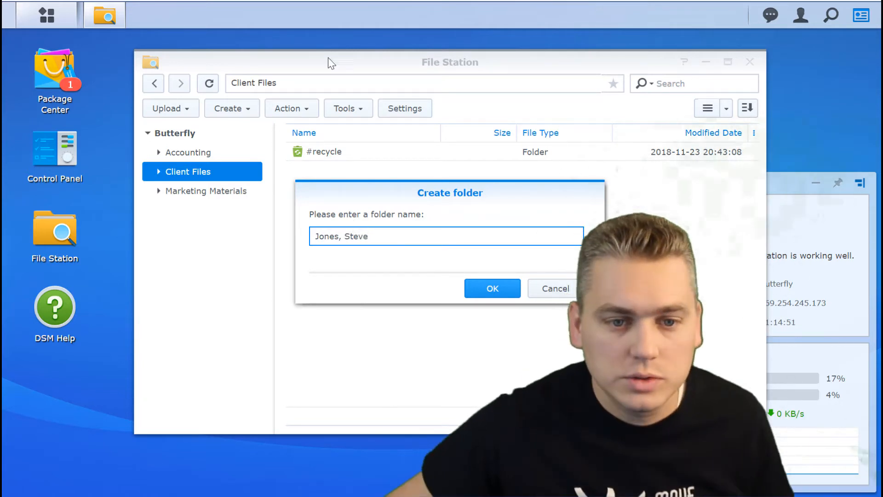
left_click(483, 288)
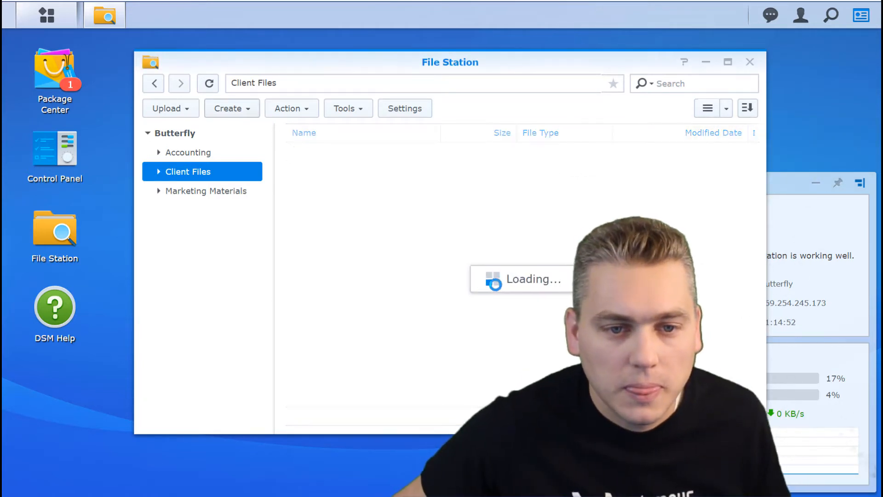
Create a Logo folder in Marketing Materials and review the new folders in each share.
left_click(210, 195)
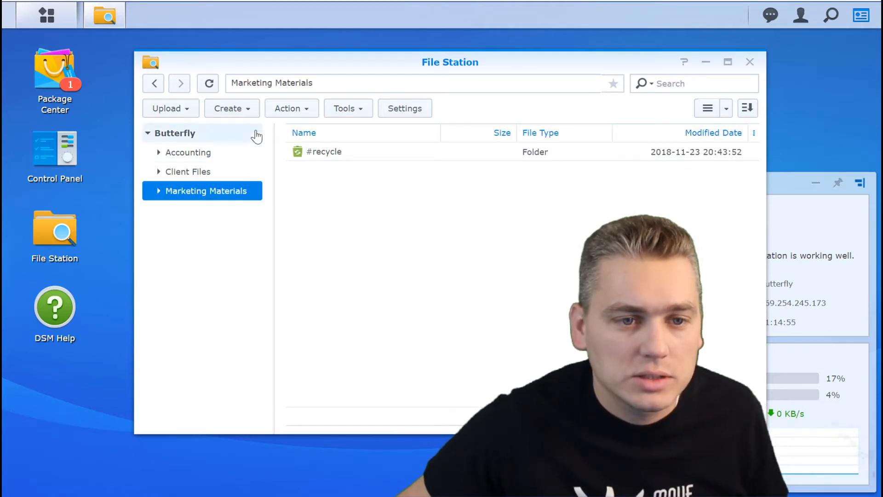
left_click(249, 110)
left_click(246, 132)
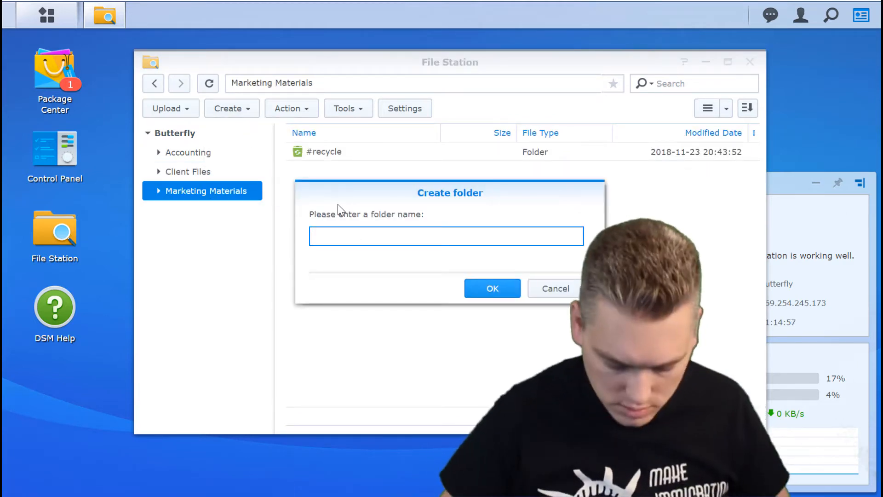
type("Logo")
key("Return")
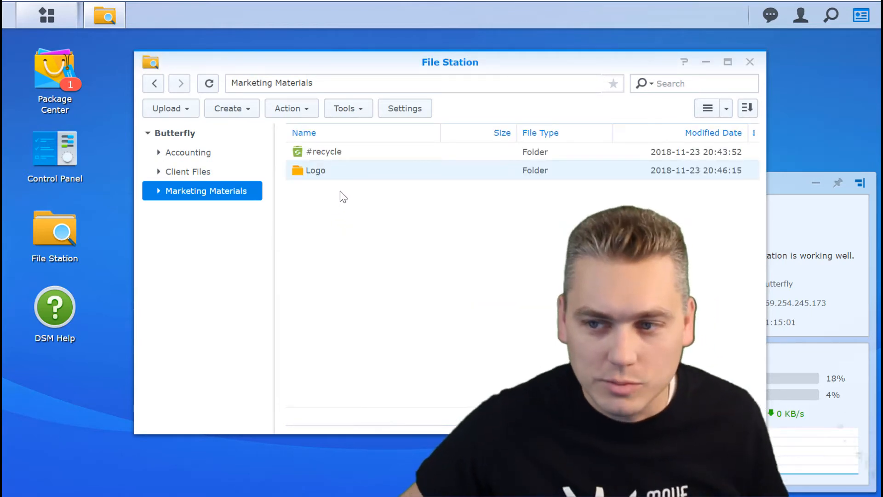
left_click(187, 158)
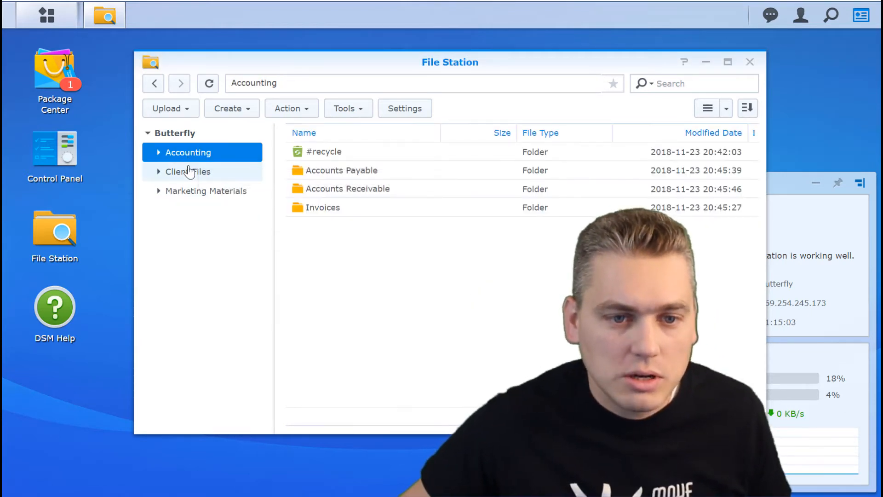
left_click(188, 171)
left_click(191, 198)
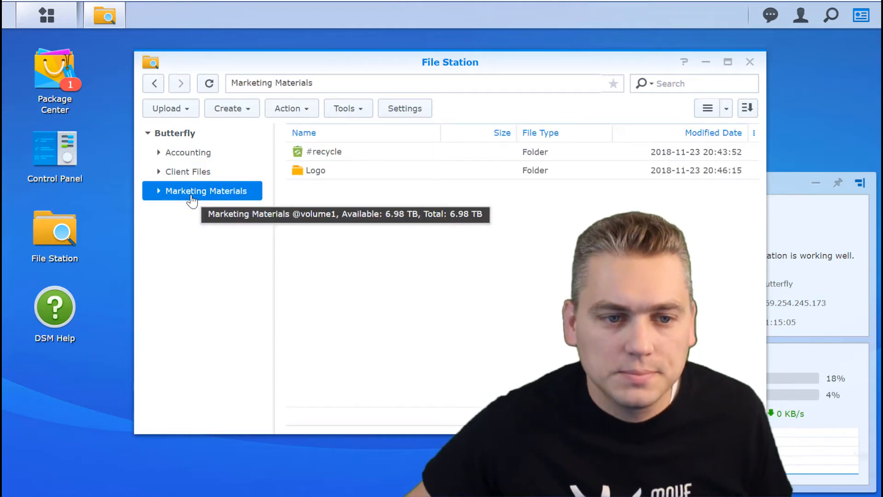
left_click(201, 153)
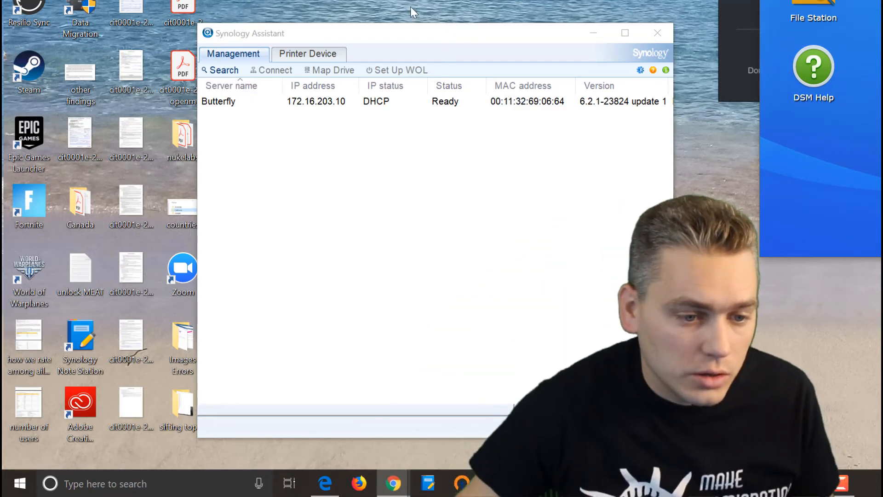
Move the Synology Assistant window toward the left and bring up Windows search.
left_click_drag(412, 35, 371, 6)
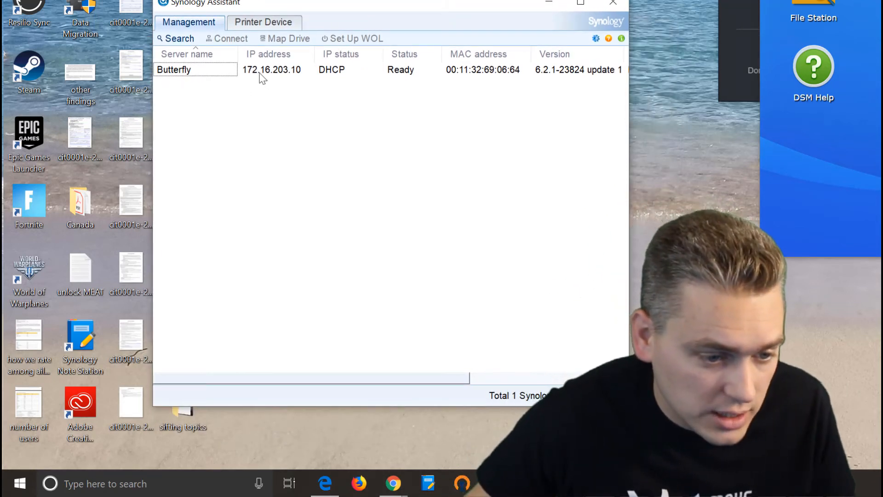
left_click_drag(280, 6, 265, 43)
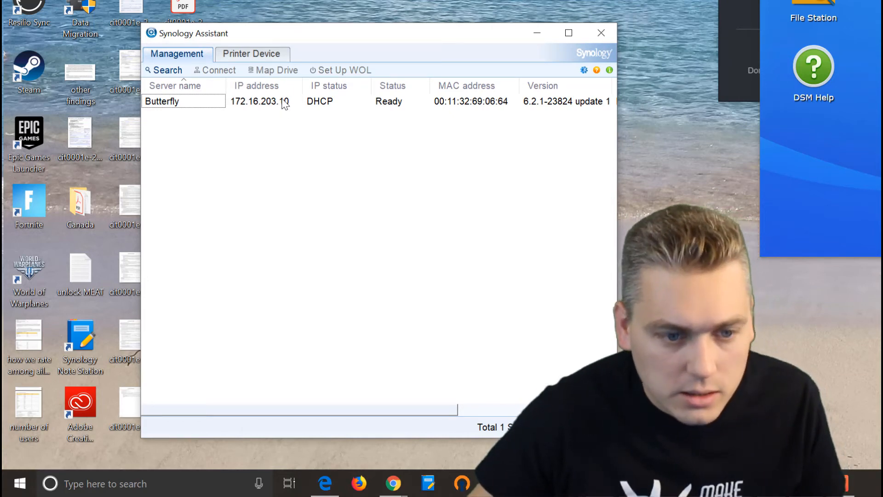
left_click(87, 484)
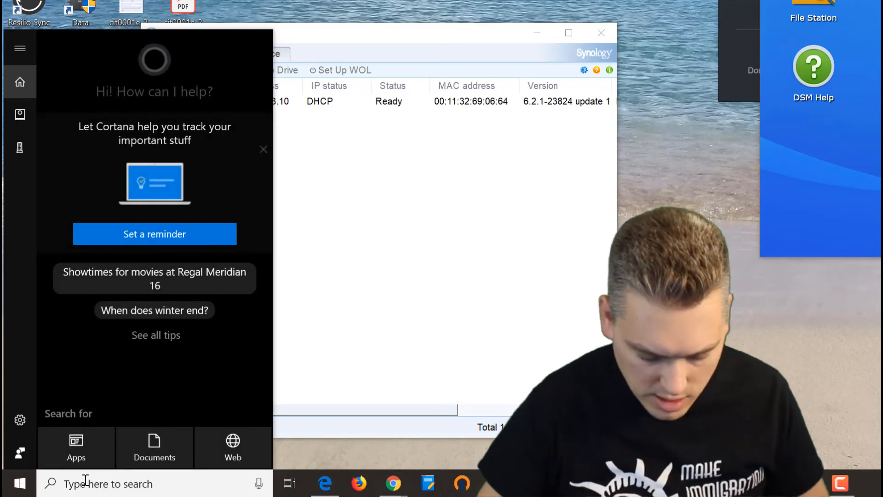
Open the network path \\172.16.203.10 through the Windows Run dialog.
type("run")
key("Return")
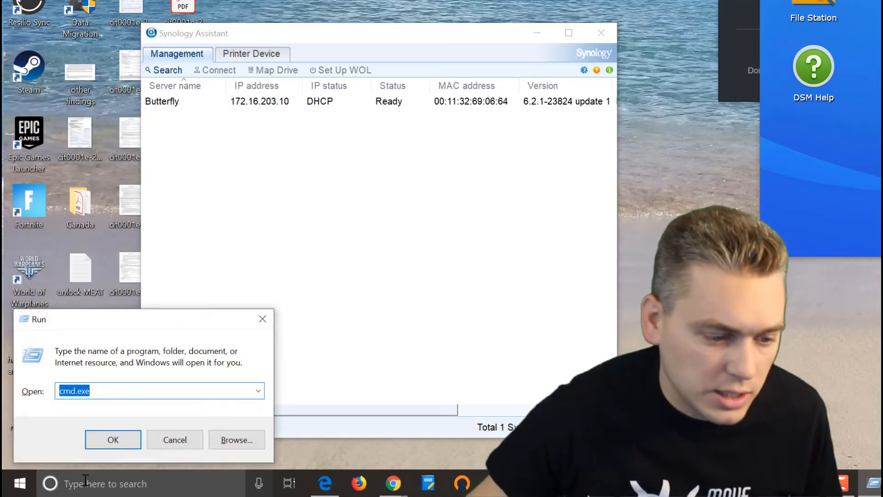
type("\\")
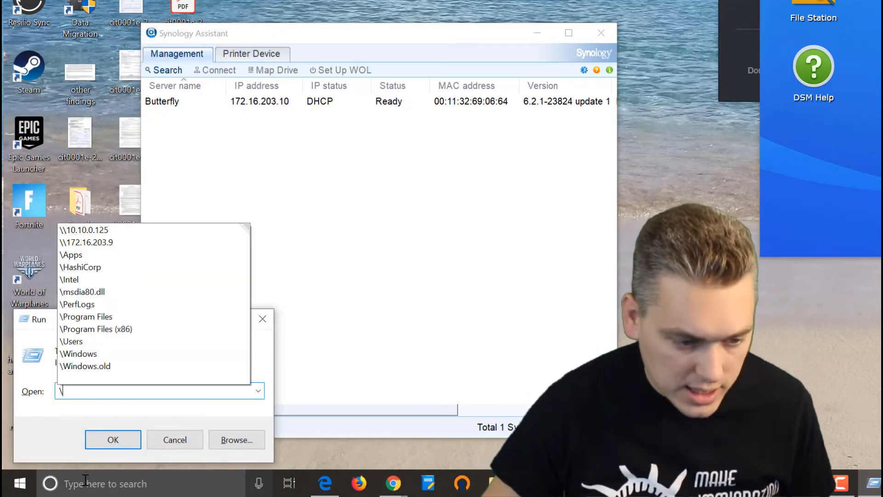
type("\\")
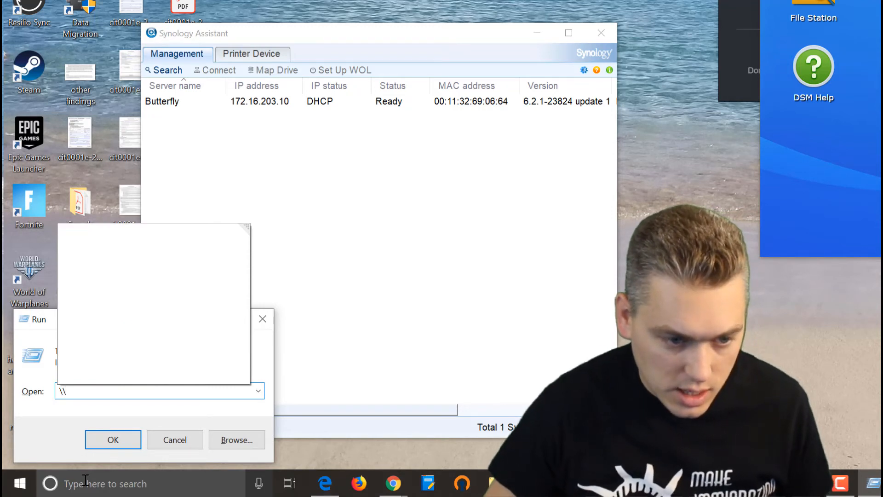
type("172")
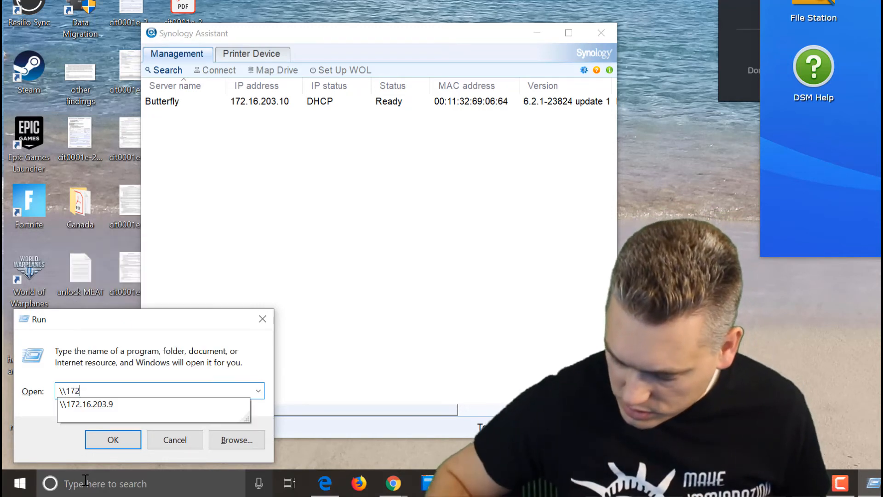
type(".16.203")
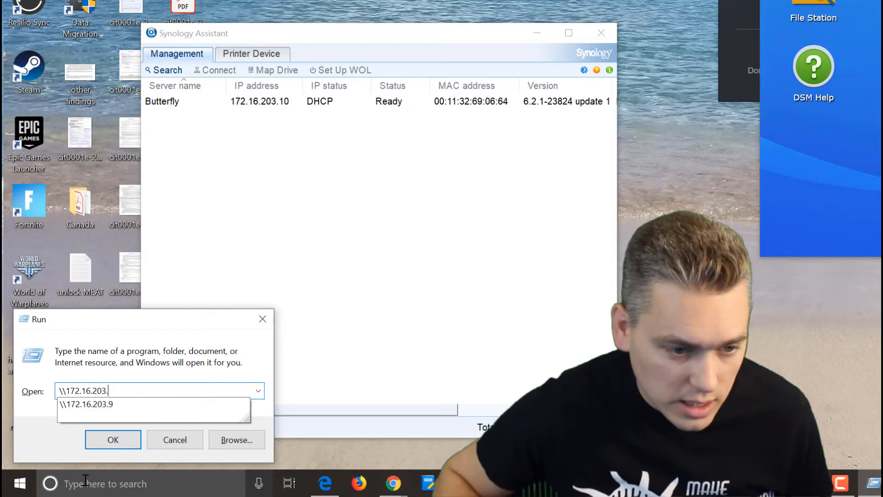
type(".10")
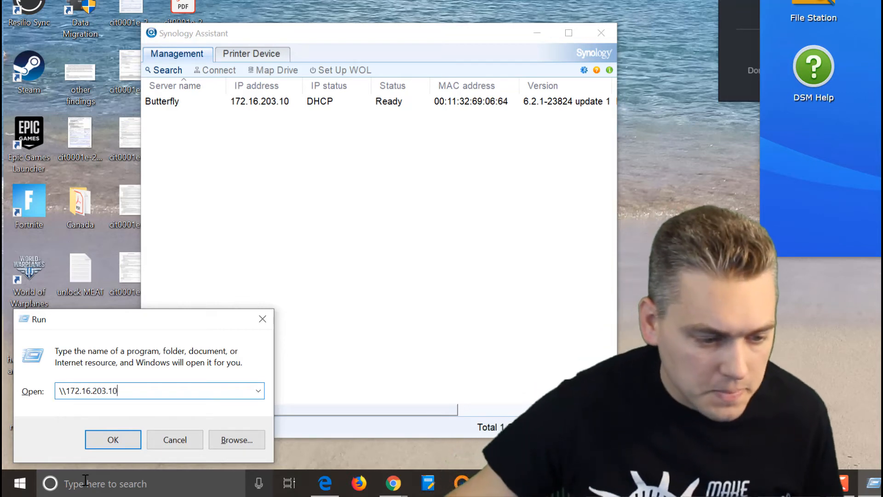
left_click(123, 438)
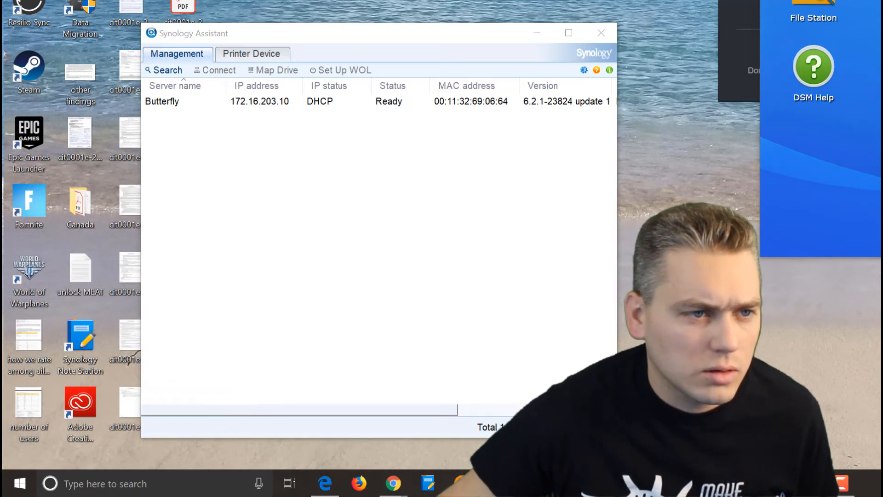
left_click_drag(165, 35, 209, 120)
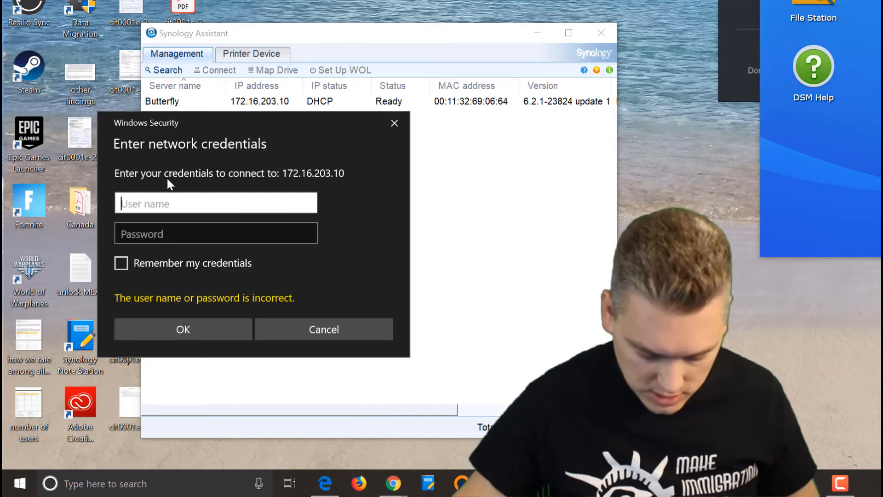
Sign in with the NAS user name and password, remembering the credentials.
type("james")
key("Tab")
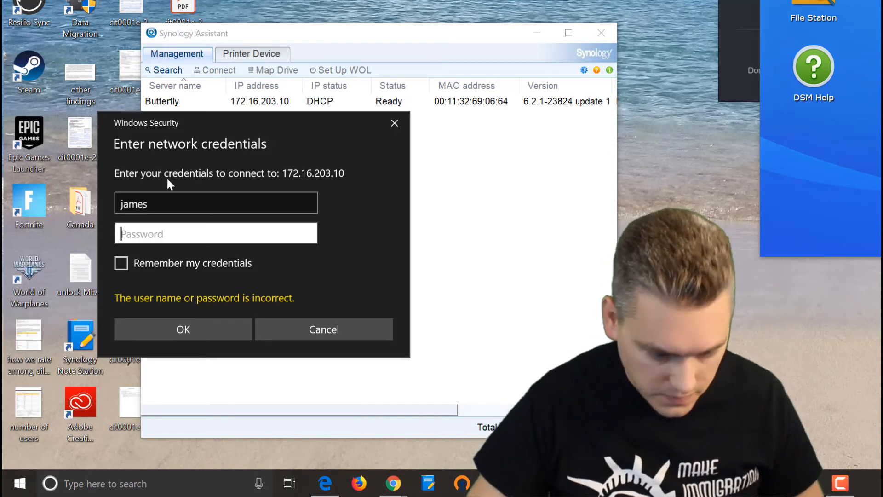
type("*********")
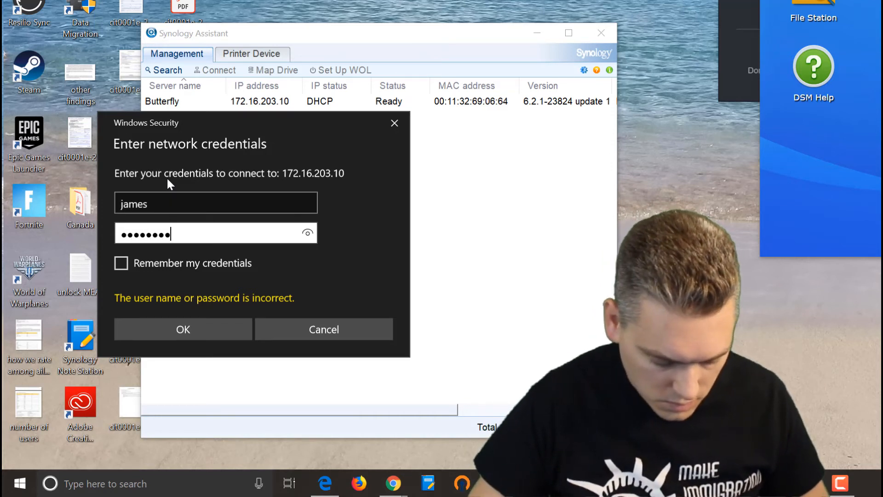
type("*")
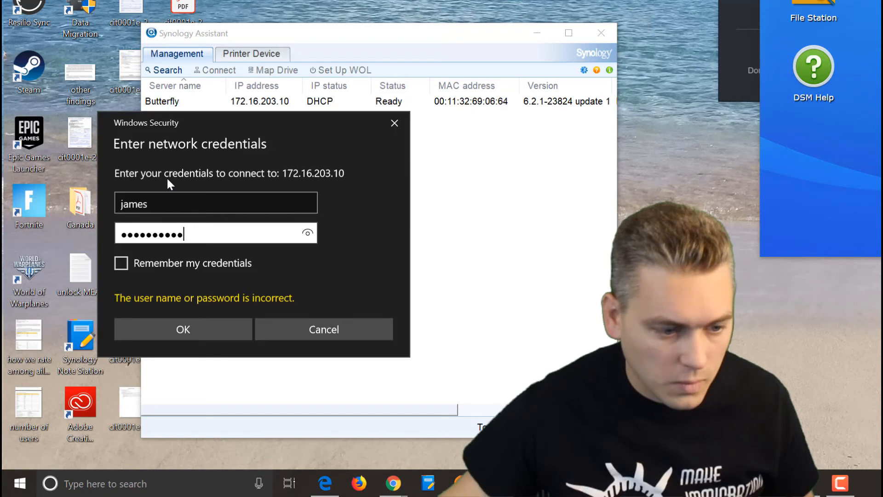
left_click(118, 260)
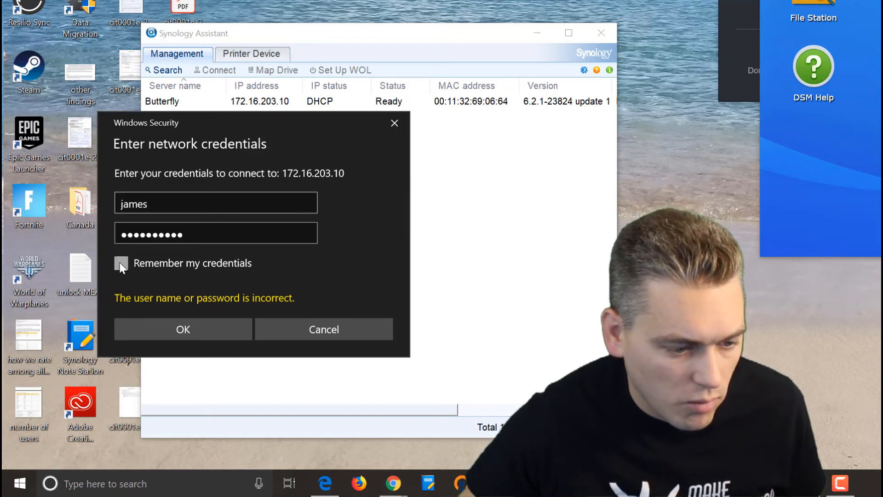
left_click(166, 331)
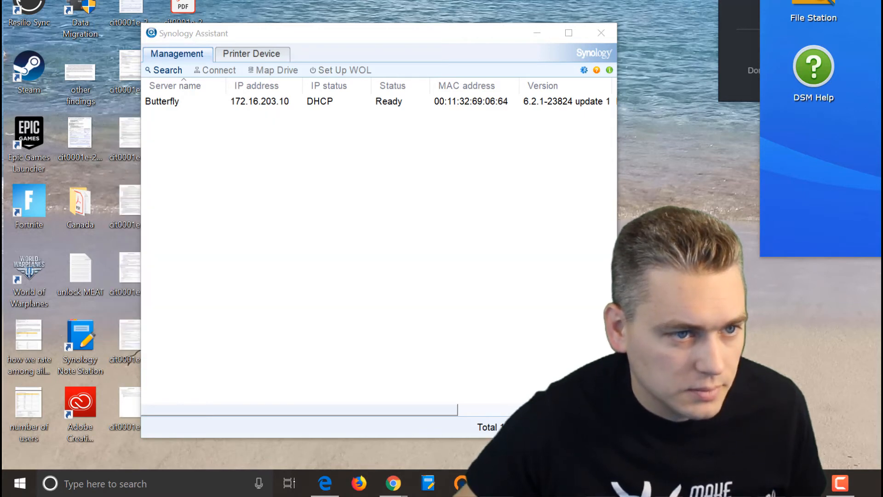
left_click_drag(287, 27, 276, 63)
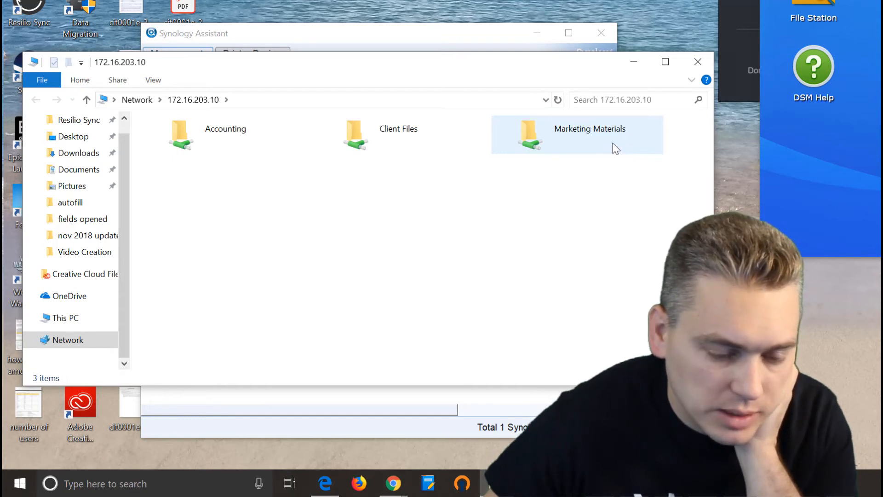
Open the client folder inside the Client Files share.
right_click(375, 137)
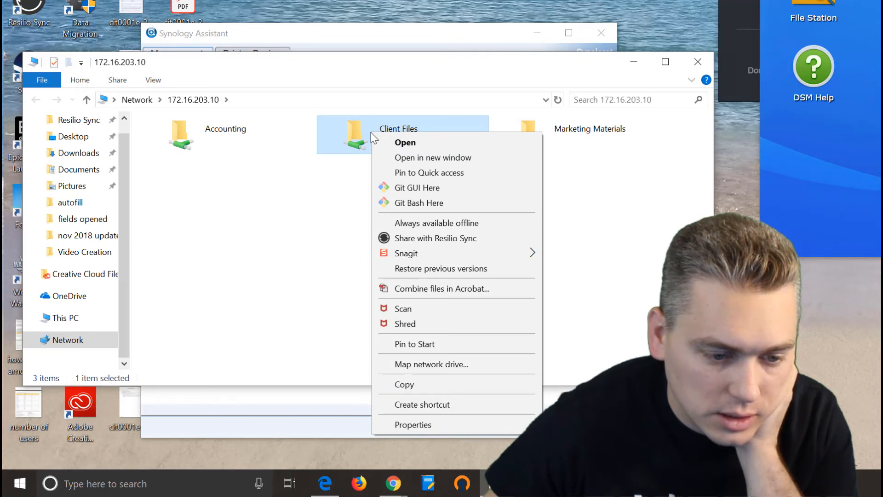
left_click(354, 128)
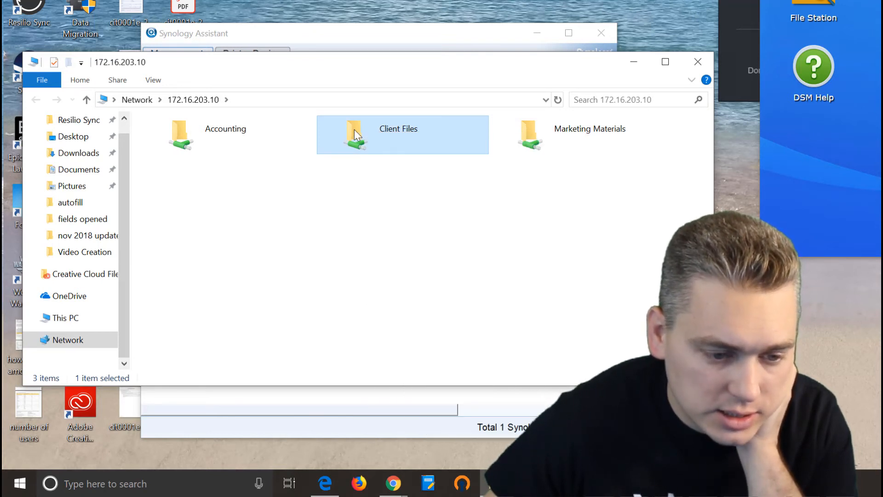
double_click(354, 129)
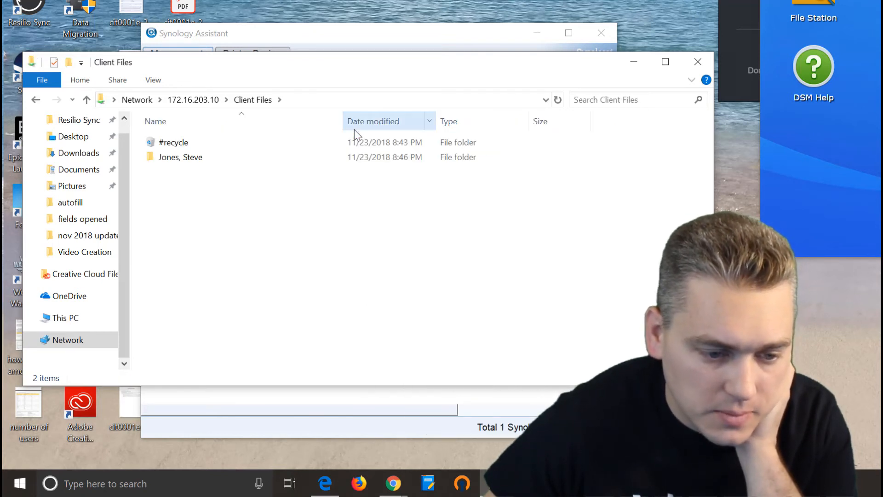
double_click(175, 158)
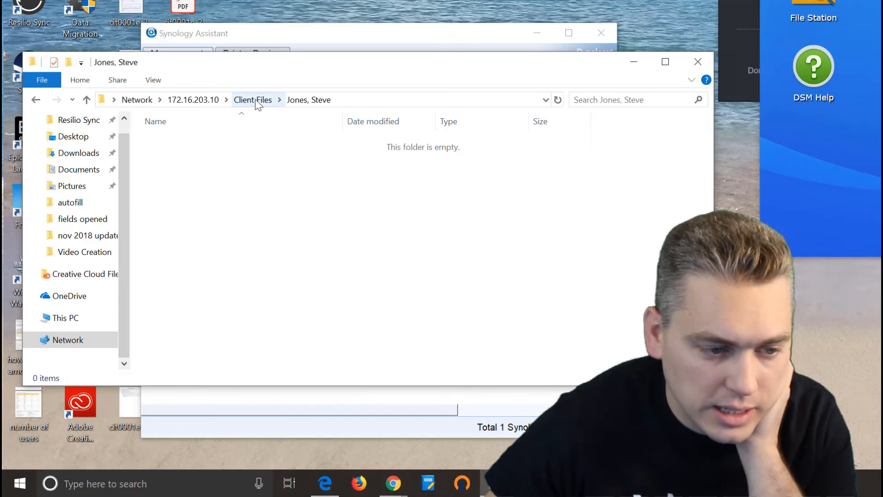
Copy the cit0001e-2 and 118.decrypted PDFs from the desktop into it, then return to the share list.
left_click_drag(230, 1, 180, 8)
left_click_drag(179, 5, 298, 247)
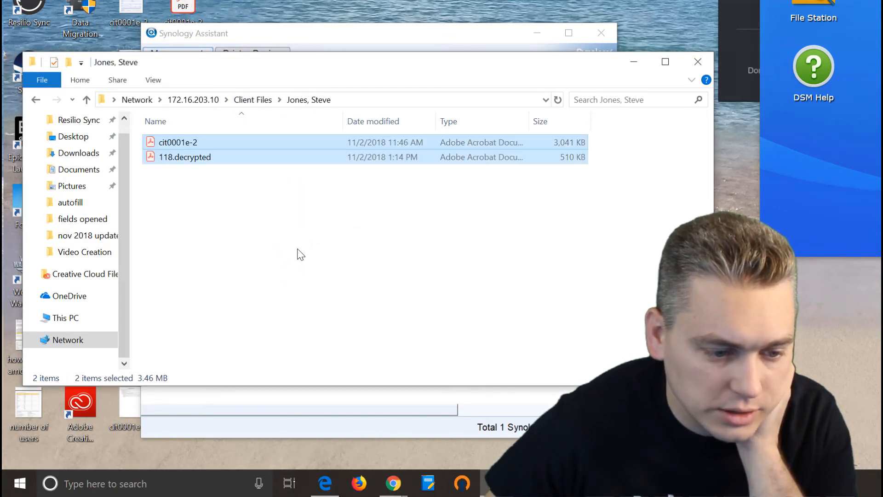
left_click(264, 99)
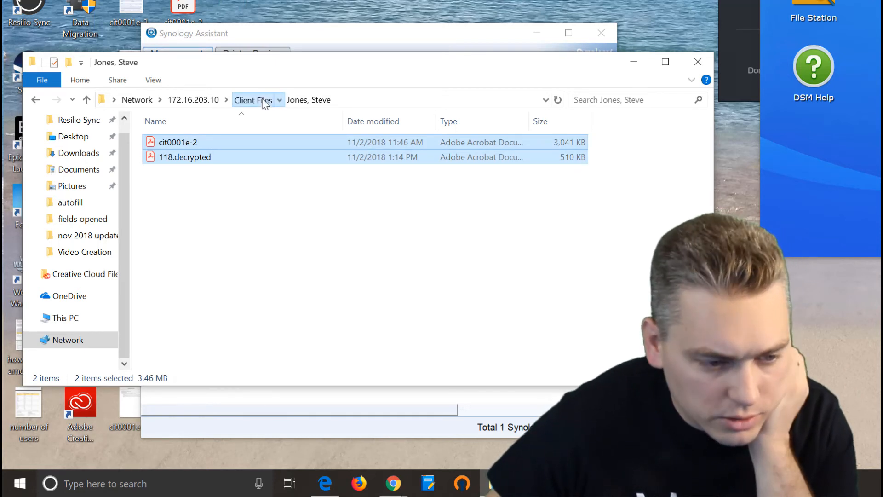
left_click(205, 102)
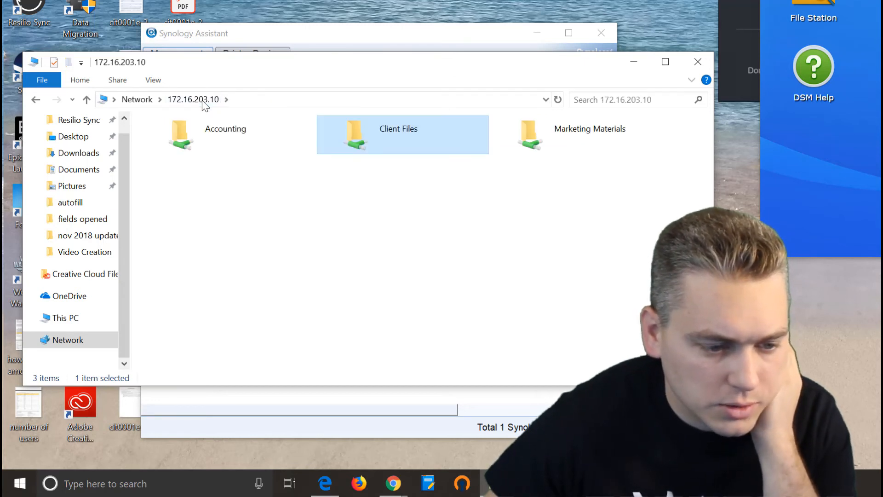
Map Client Files as drive P: with Reconnect at sign-in, then check it under This PC.
right_click(388, 136)
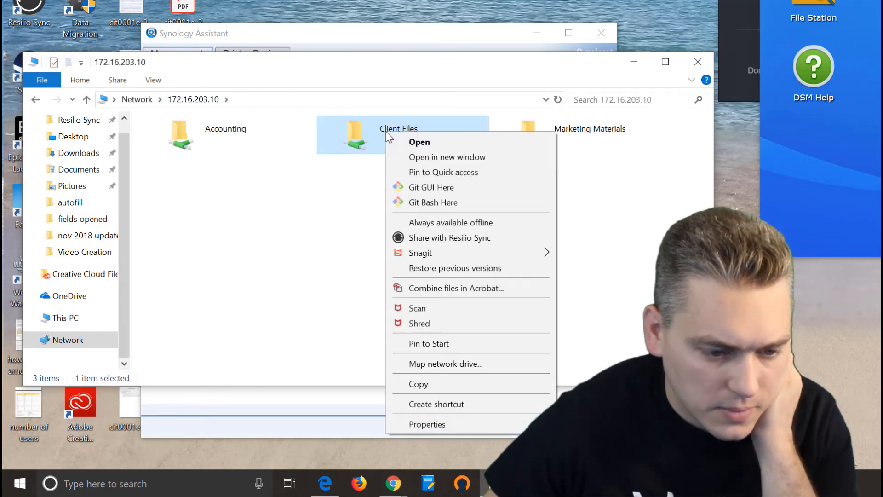
left_click(466, 364)
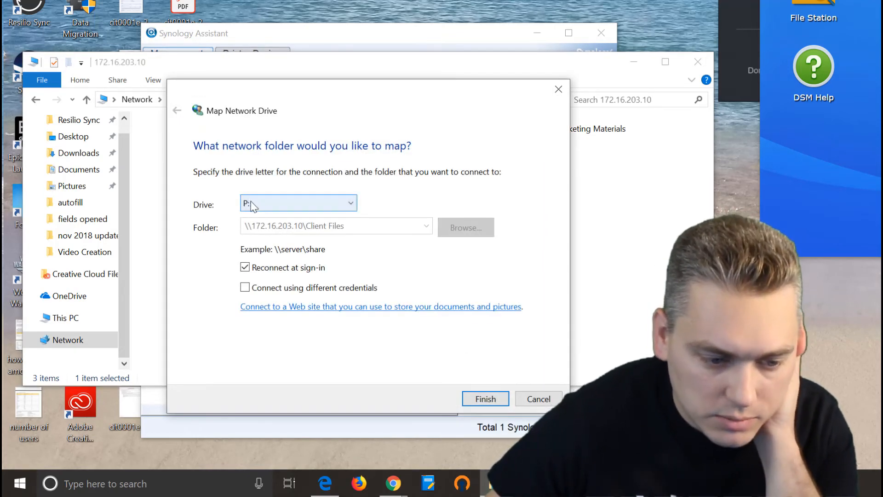
left_click(283, 203)
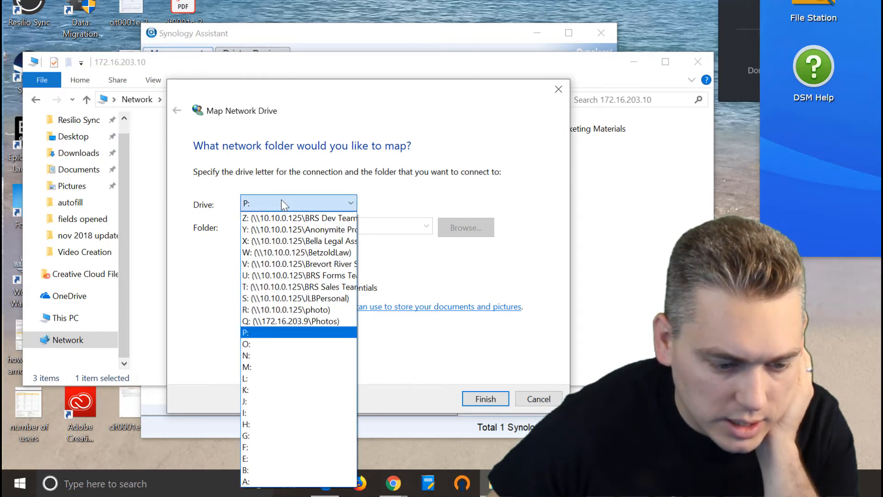
left_click(282, 203)
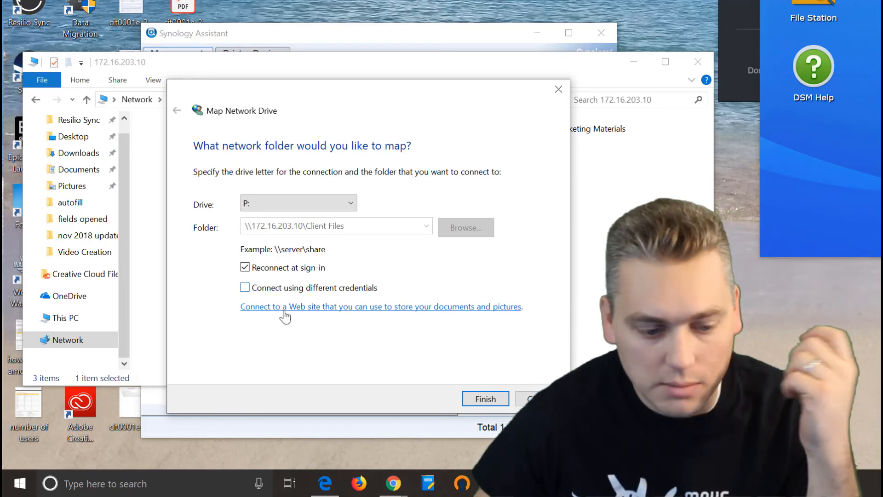
left_click(485, 399)
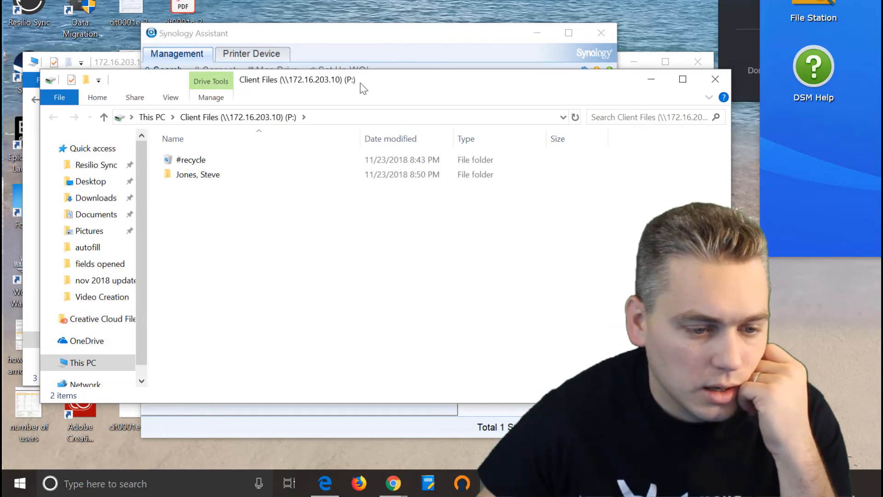
left_click_drag(160, 167, 154, 338)
left_click(62, 332)
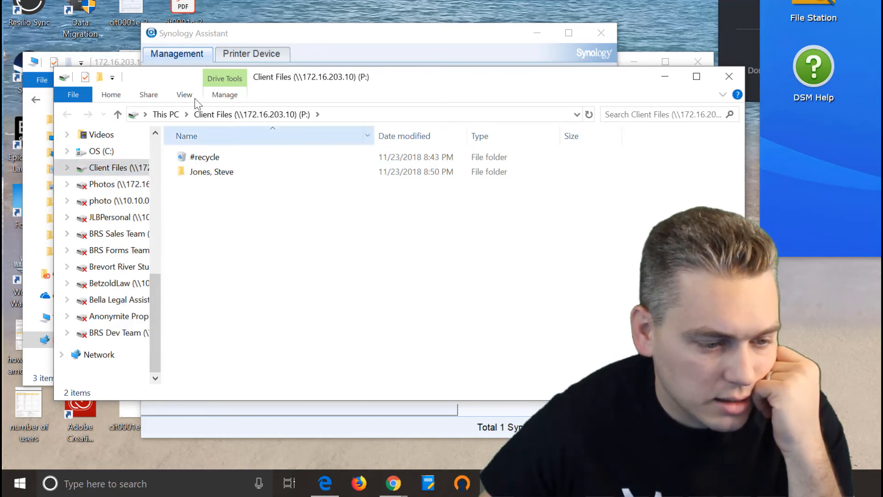
Confirm Client Files (P:) appears under This PC, then close that window.
left_click_drag(400, 79, 370, 102)
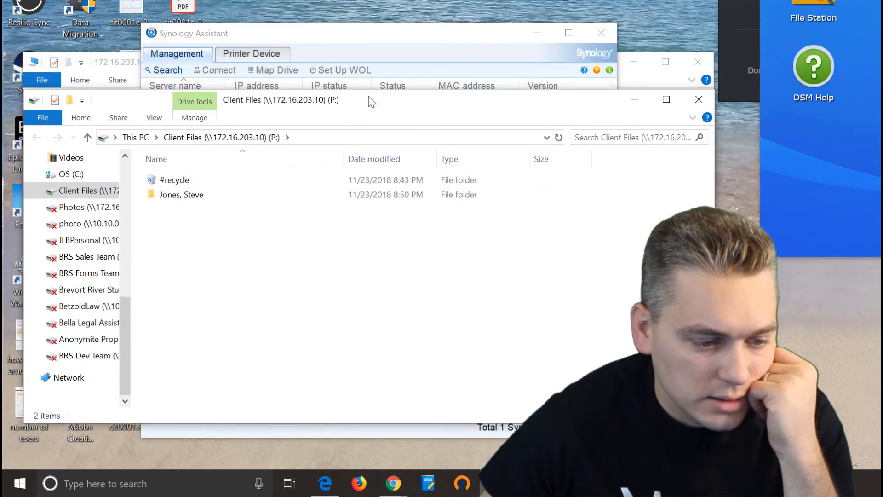
left_click(136, 137)
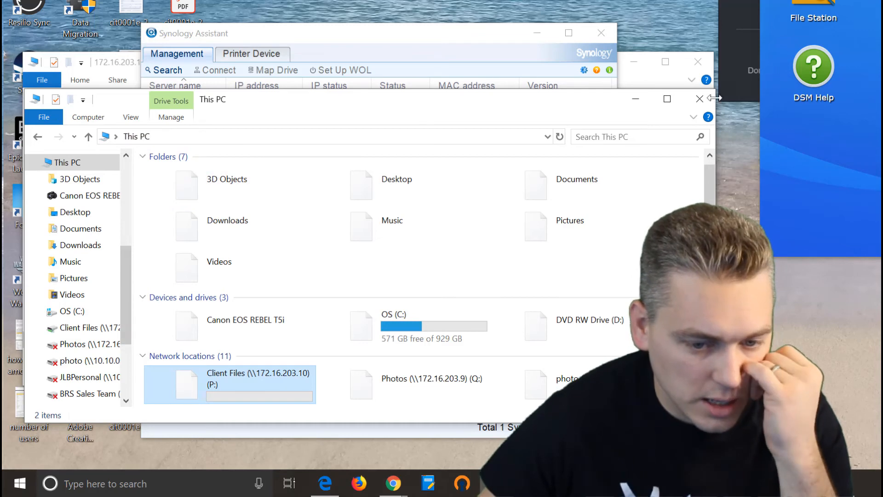
left_click(700, 99)
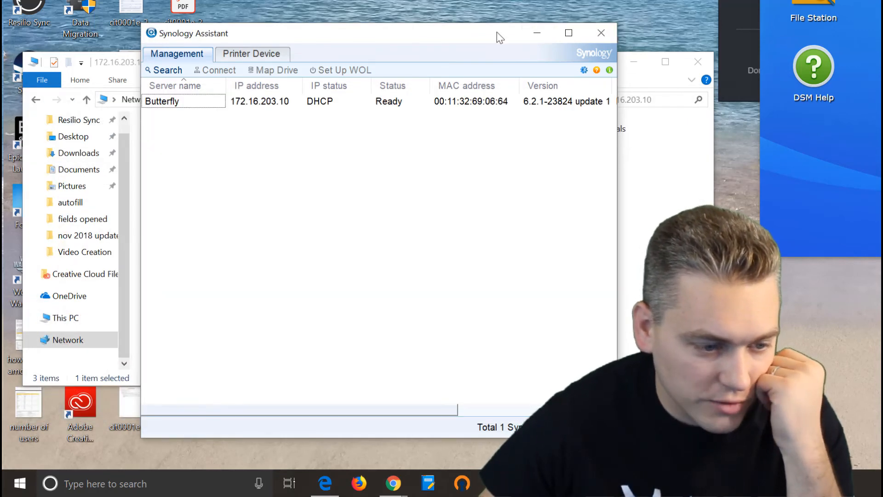
Bring up the Run prompt holding \\172.16.203.10.
left_click_drag(496, 32, 530, 21)
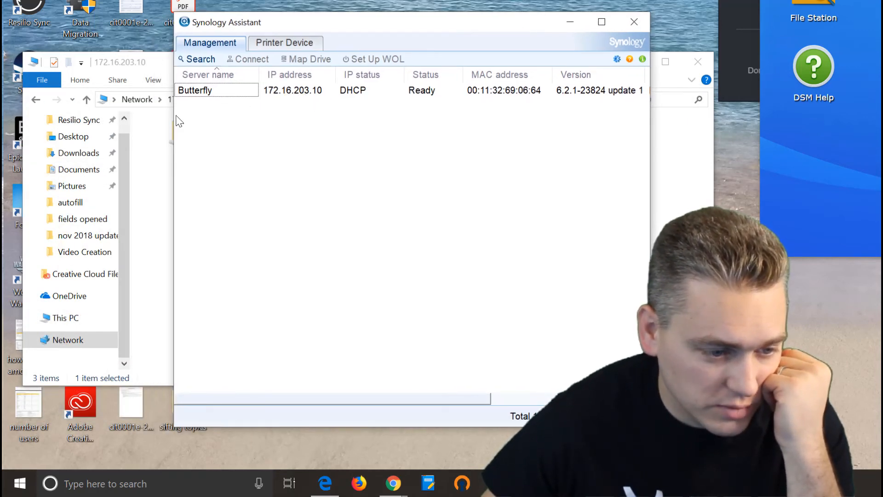
left_click(134, 491)
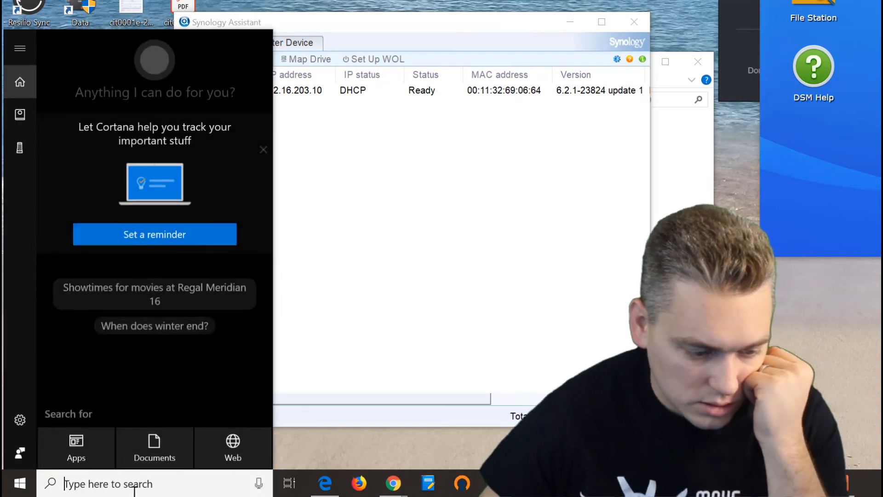
type("run")
key("Return")
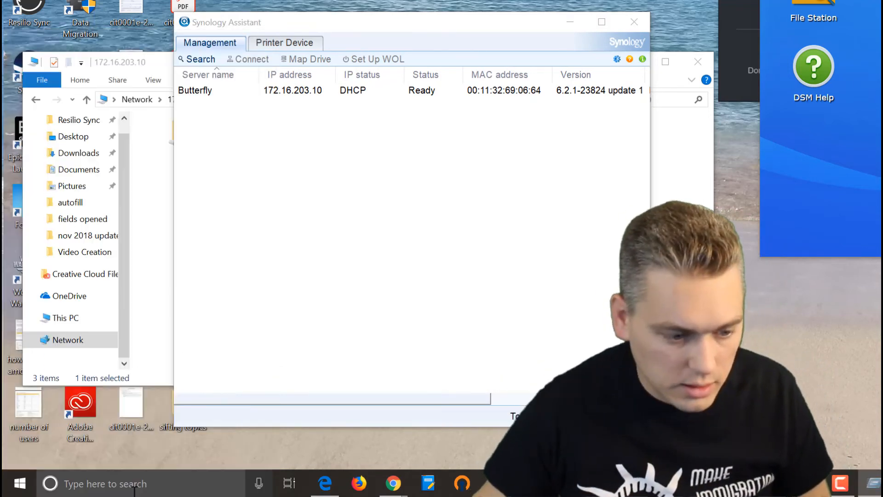
key("Right")
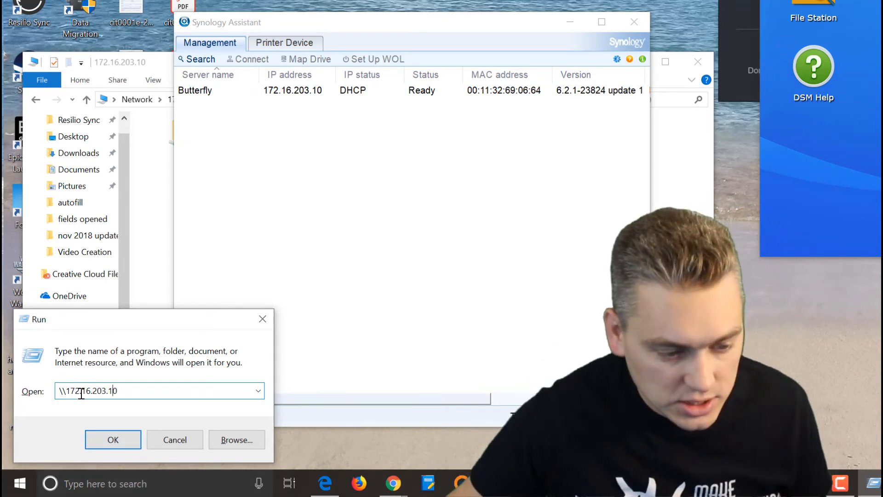
Open \\172.16.203.10 to list the Accounting, Client Files and Marketing Materials shares.
left_click(115, 439)
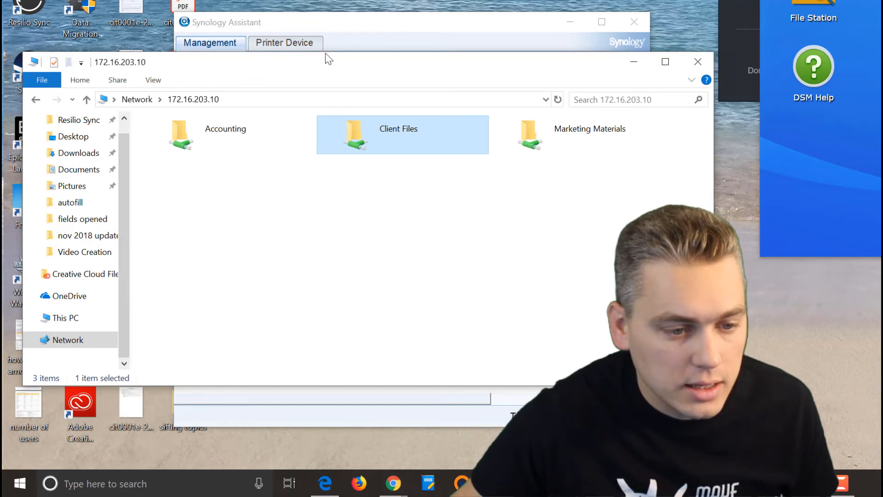
left_click_drag(186, 185, 635, 131)
left_click(633, 199)
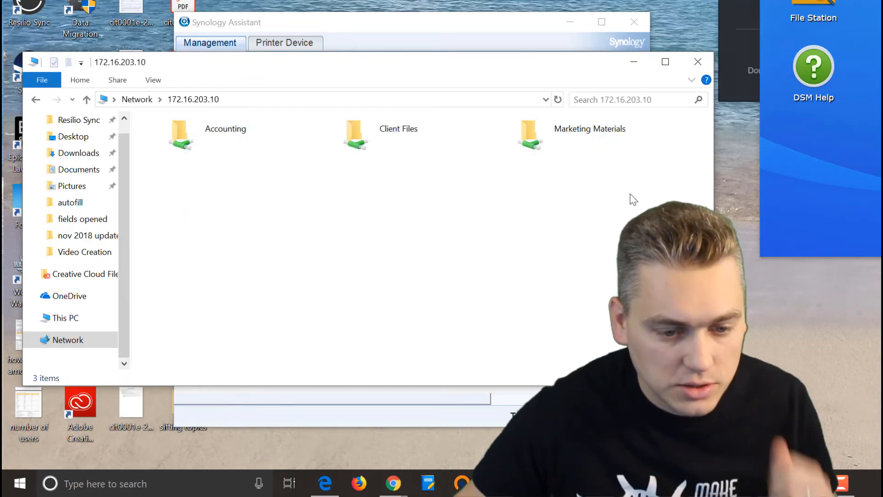
right_click(567, 137)
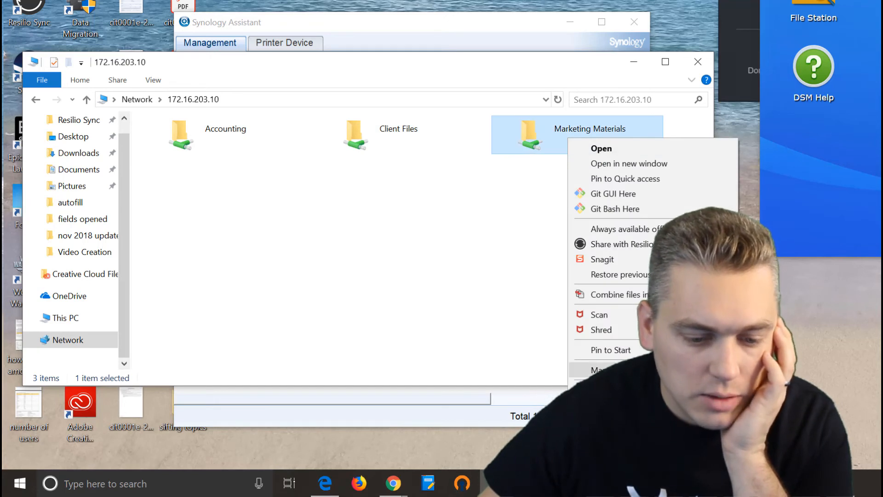
left_click(494, 314)
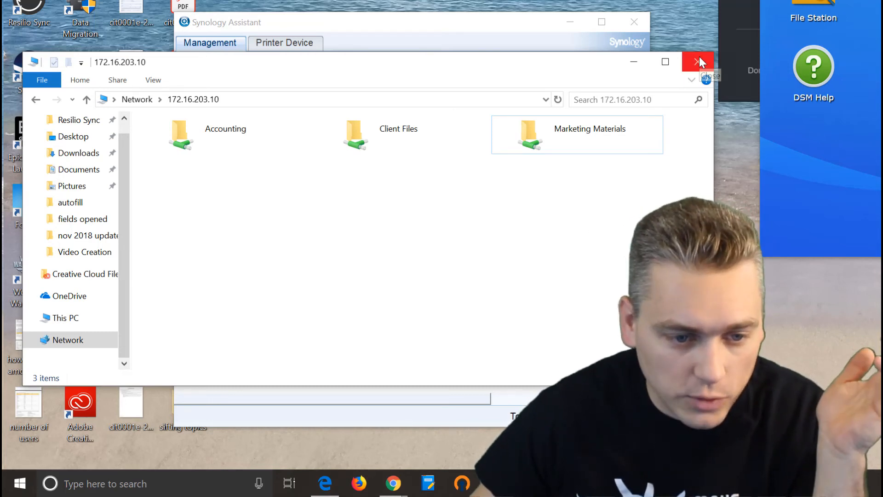
Copy aaa.pdf and cit0001e-2_Page_01.png from the desktop into the client folder under Client Files.
double_click(394, 138)
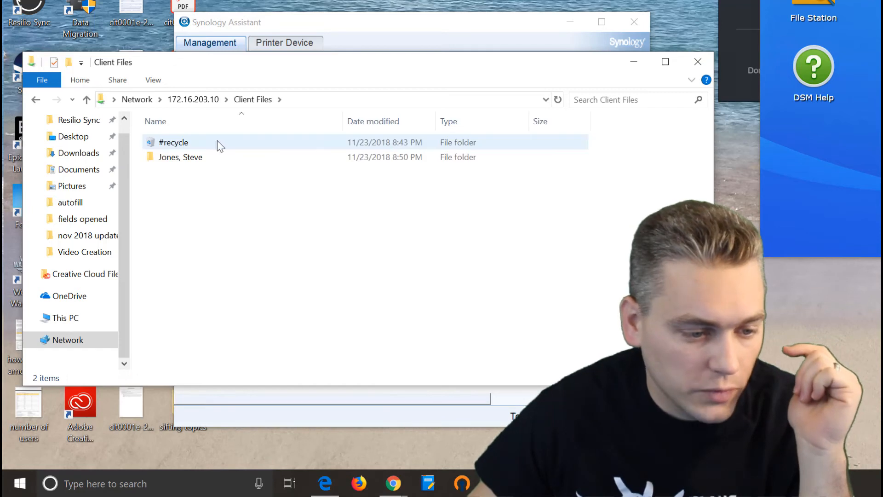
double_click(181, 158)
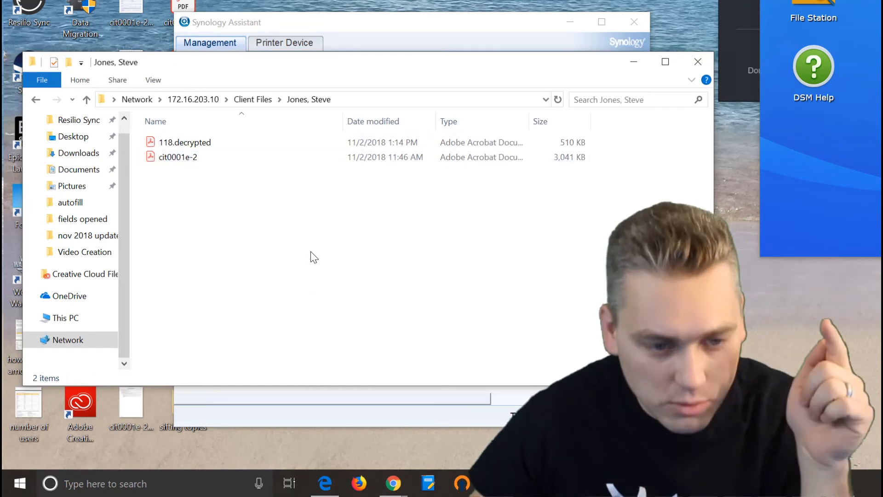
left_click_drag(262, 68, 352, 68)
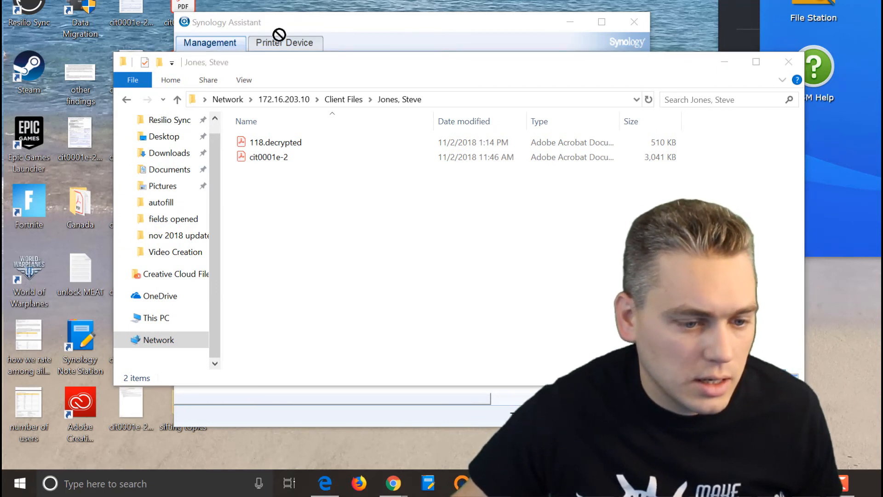
left_click_drag(279, 34, 319, 256)
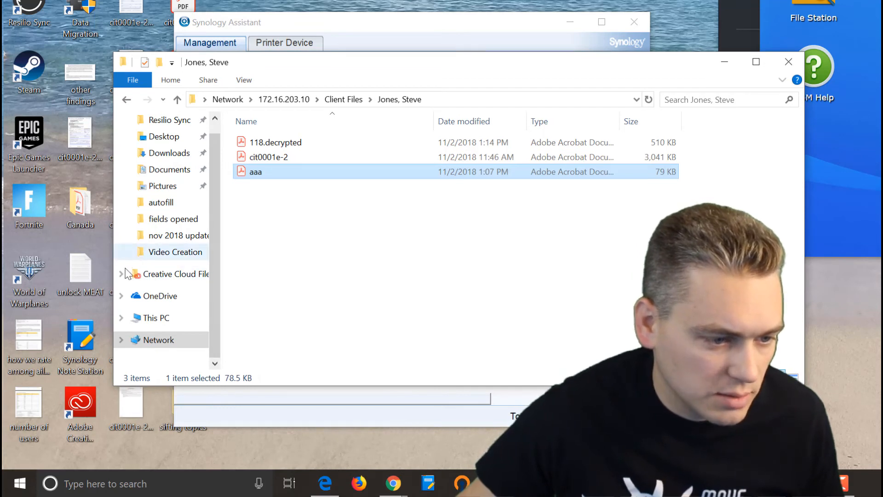
left_click_drag(82, 121, 334, 249)
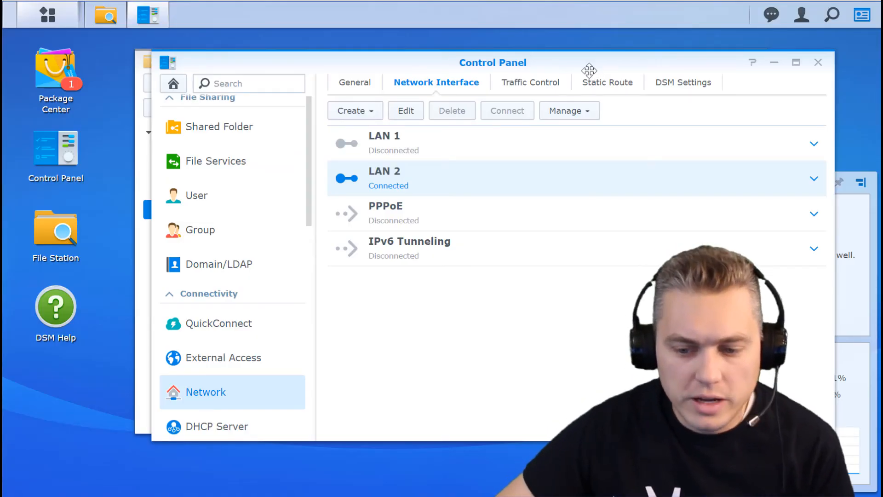
Close Control Panel and File Station, then briefly show and hide Synology Assistant.
left_click(818, 62)
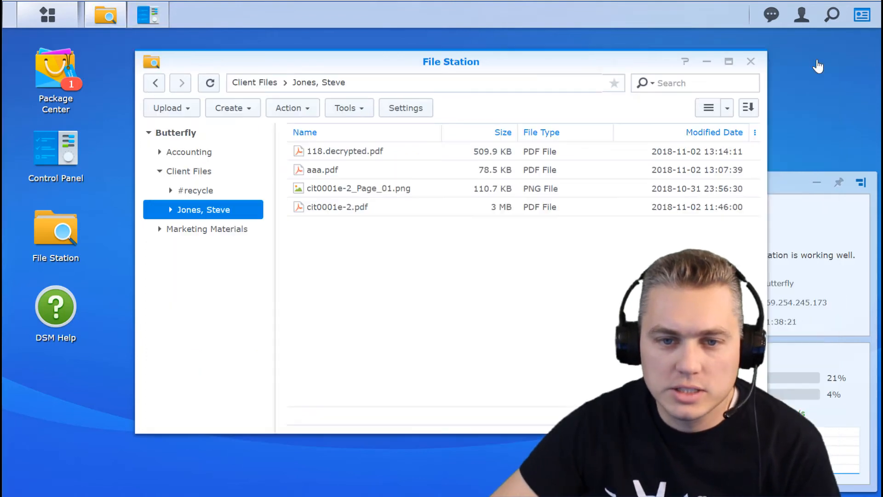
left_click(755, 61)
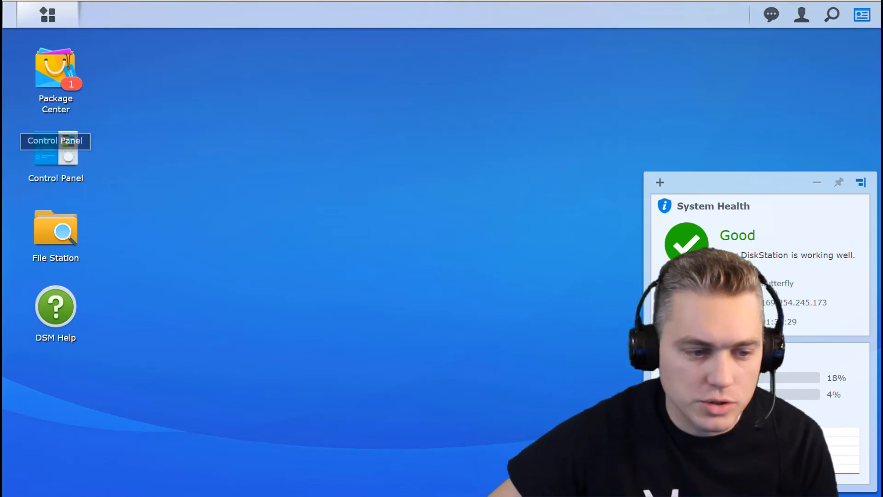
left_click(115, 496)
left_click_drag(247, 0, 251, 5)
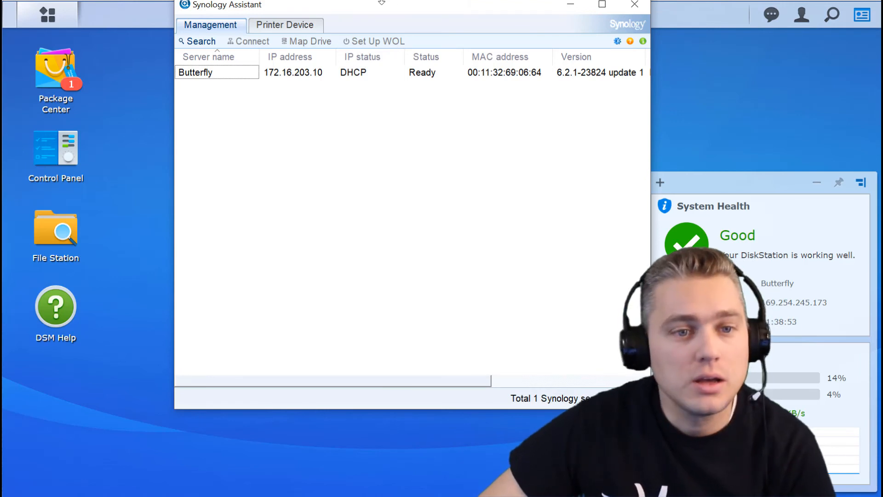
key("alt+Tab")
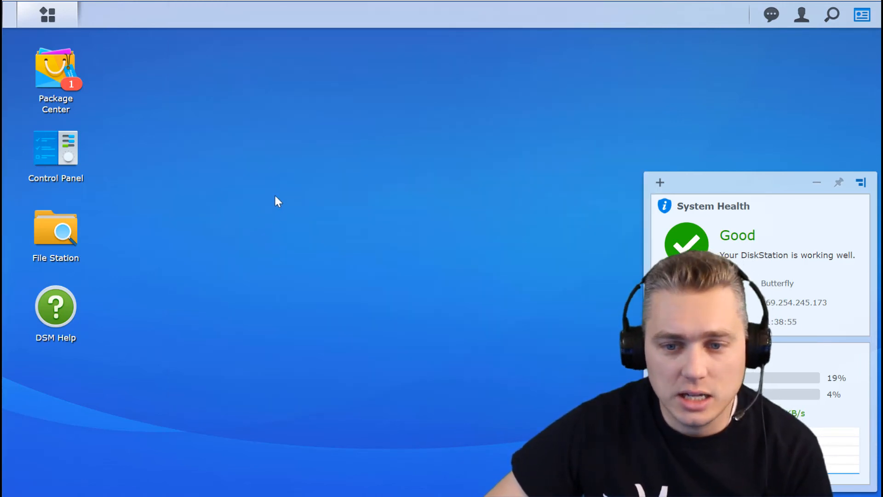
Under Network > Network Interface, set LAN 2 to manual configuration at 172.16.203.10, then close Control Panel.
left_click(59, 154)
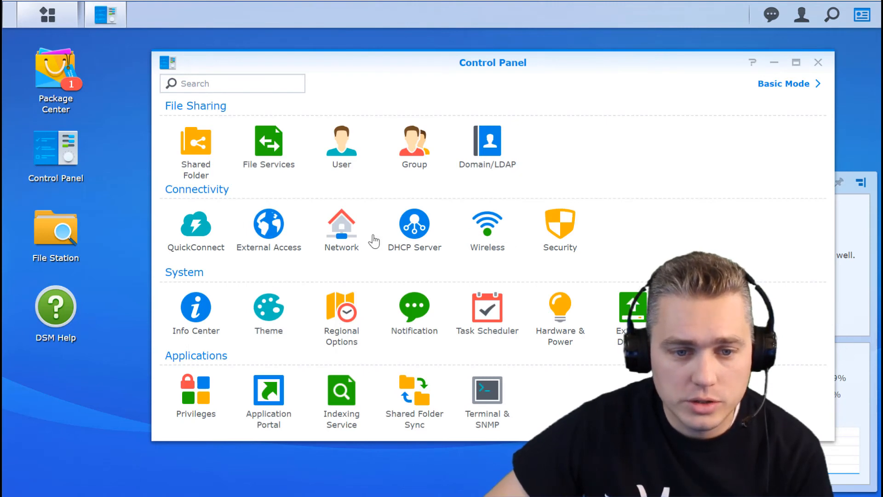
left_click(346, 230)
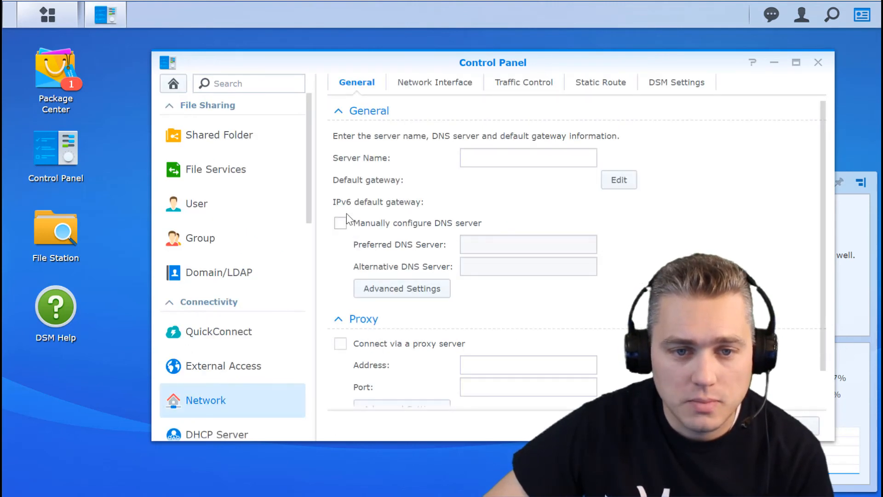
left_click(433, 87)
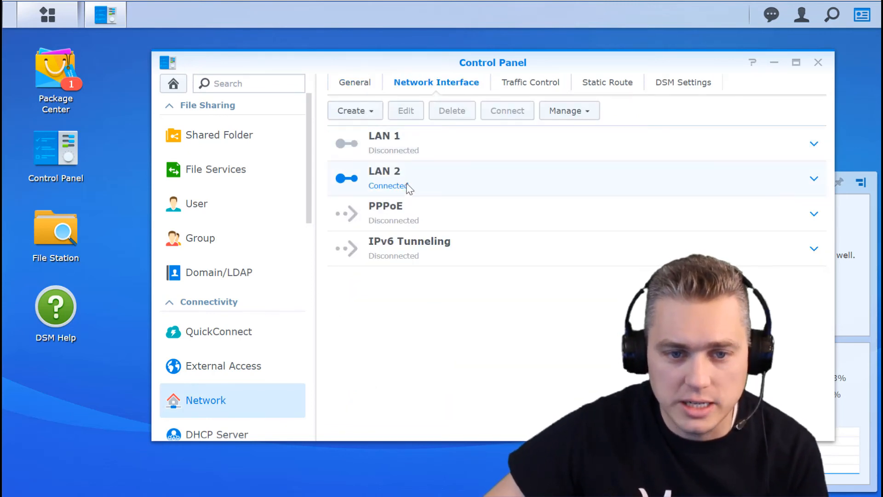
left_click(813, 180)
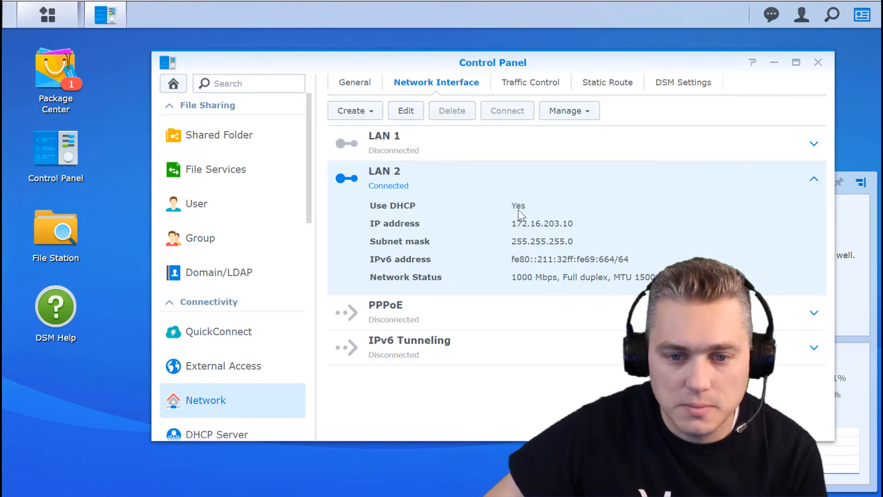
left_click(405, 111)
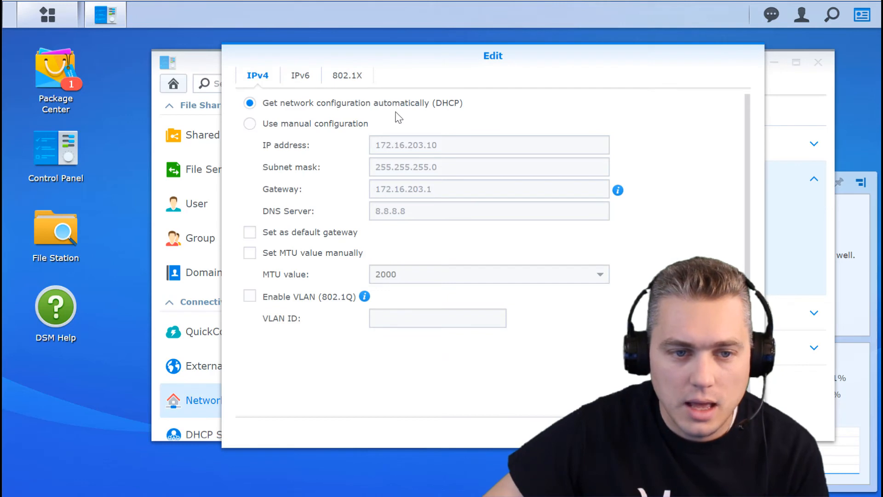
left_click(250, 124)
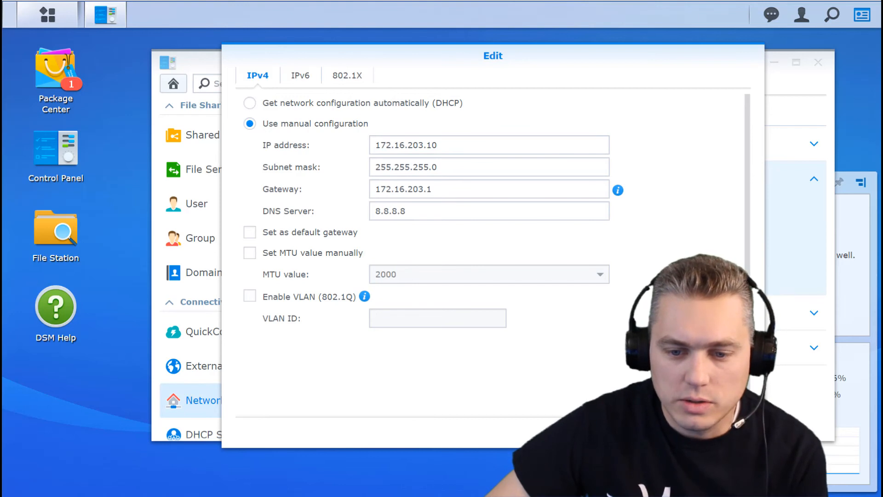
left_click(667, 432)
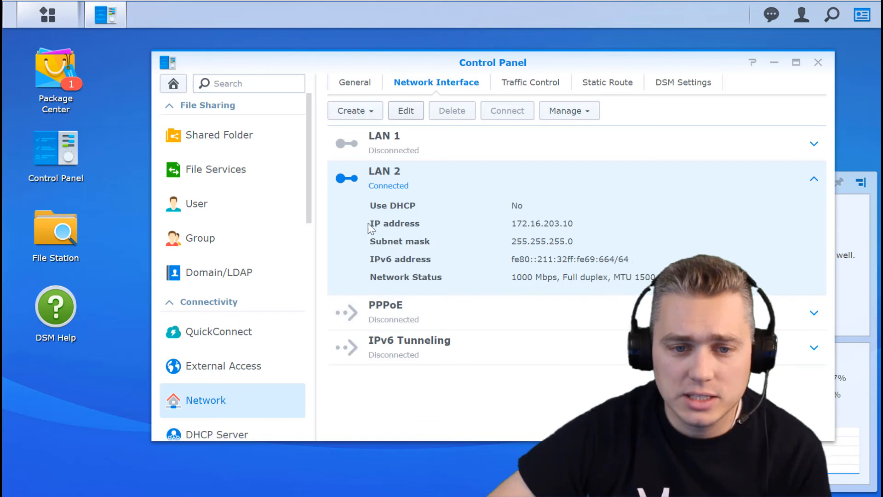
left_click(818, 63)
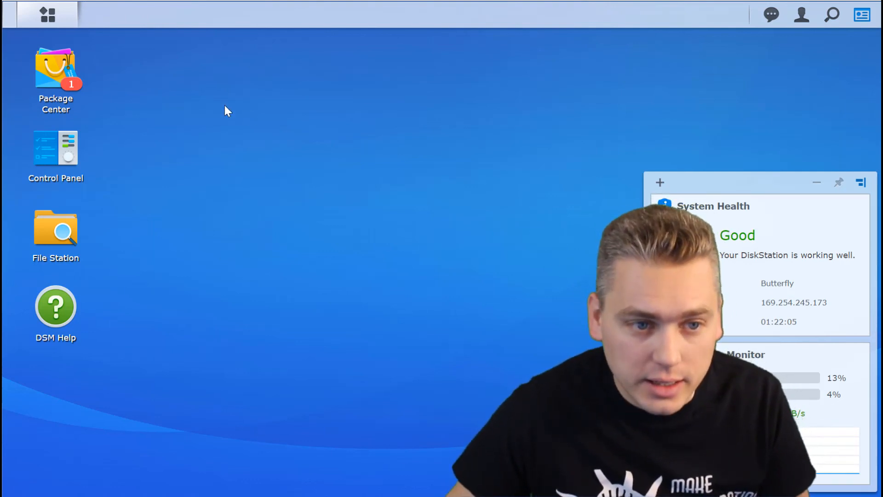
left_click(71, 150)
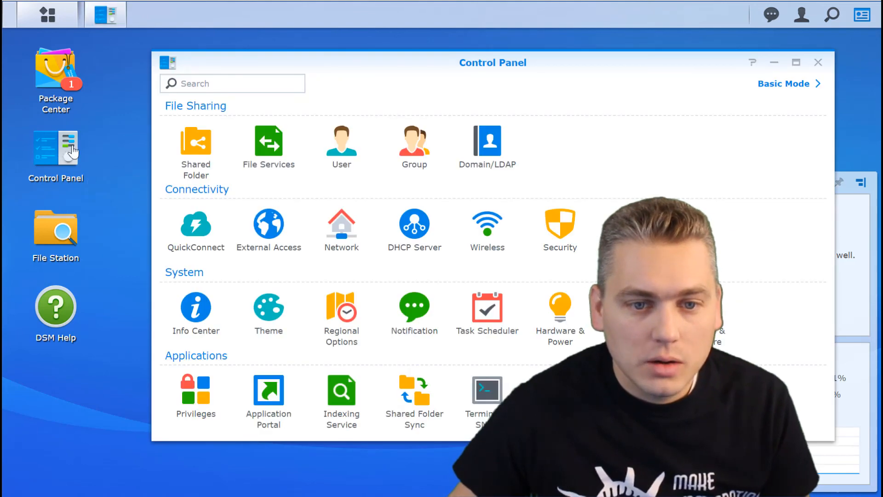
left_click(345, 142)
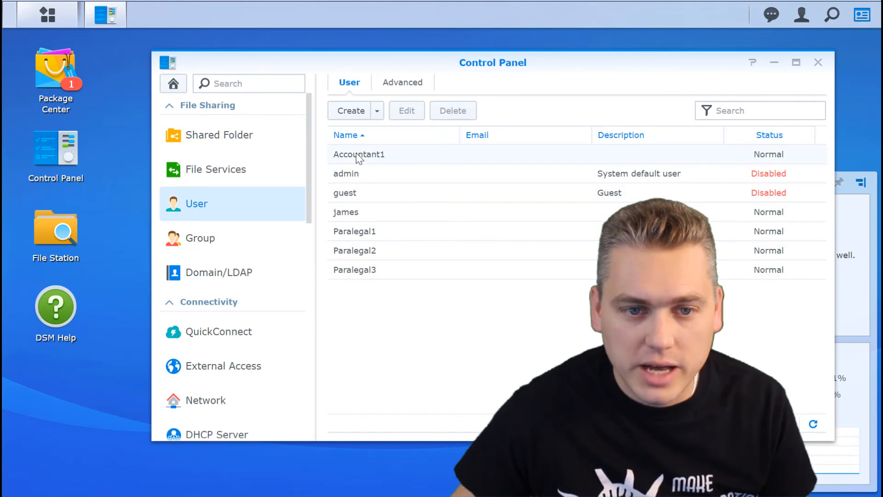
left_click(818, 62)
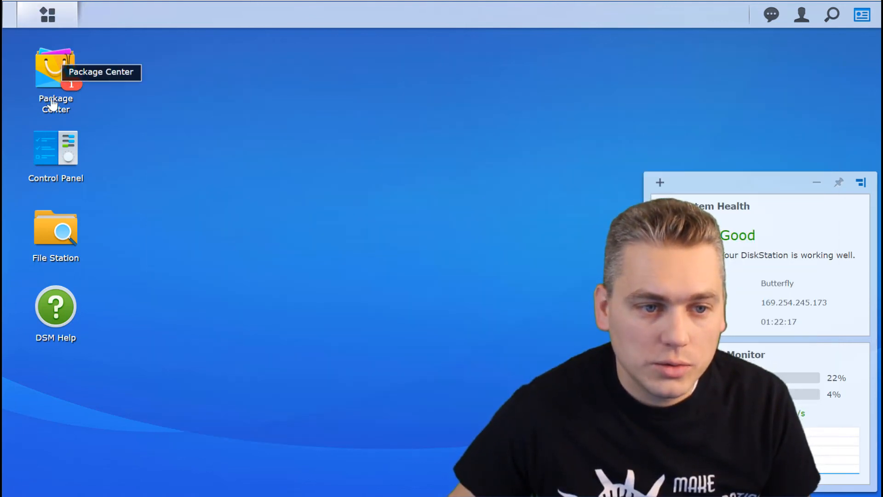
left_click(51, 158)
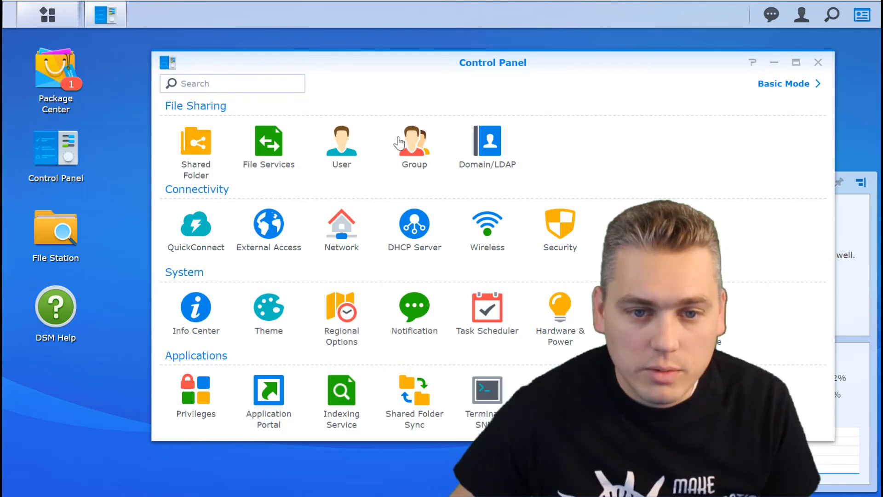
left_click(411, 150)
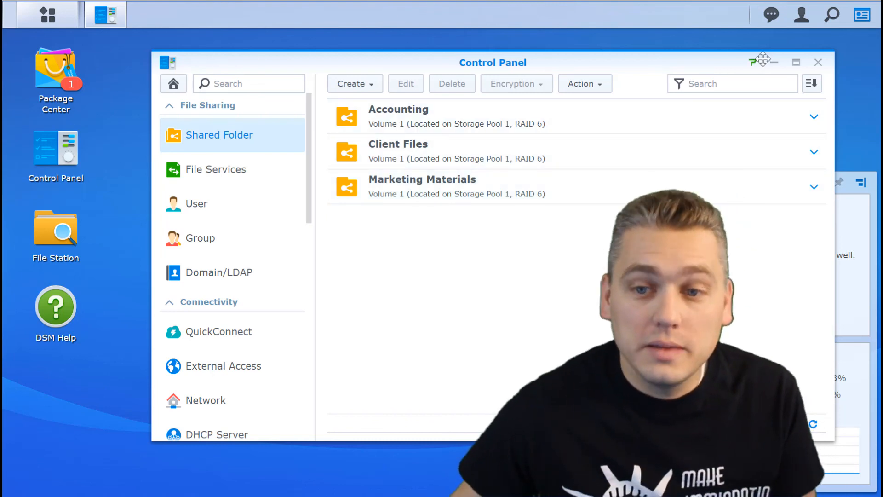
left_click(818, 62)
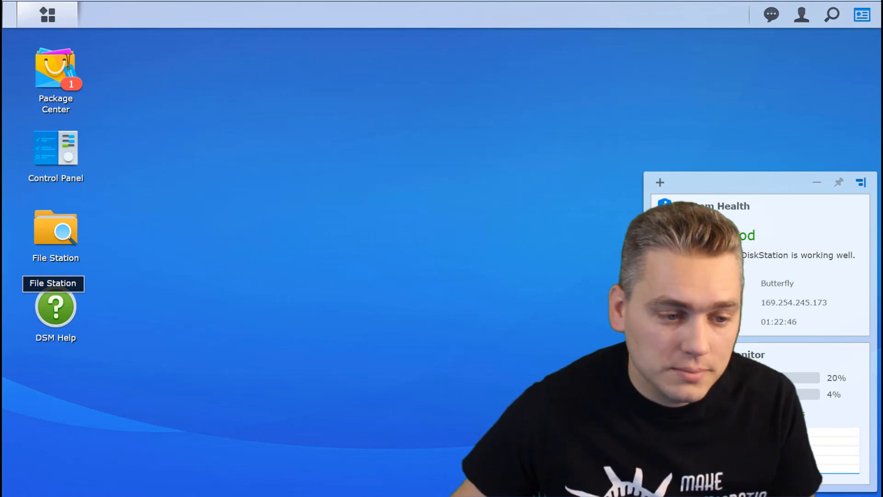
Reopen \\172.16.203.10, inspect the Client Files share, then close both Explorer windows.
left_click_drag(2, 343, 235, 78)
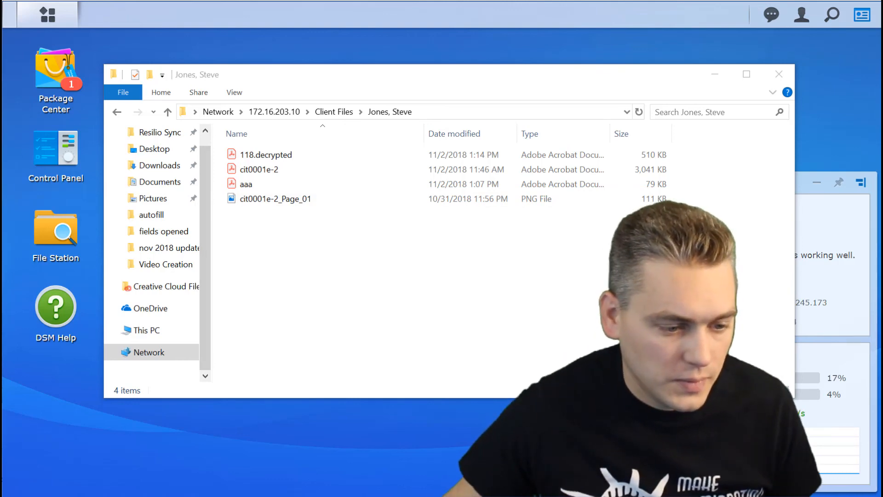
key("super+r")
left_click(307, 293)
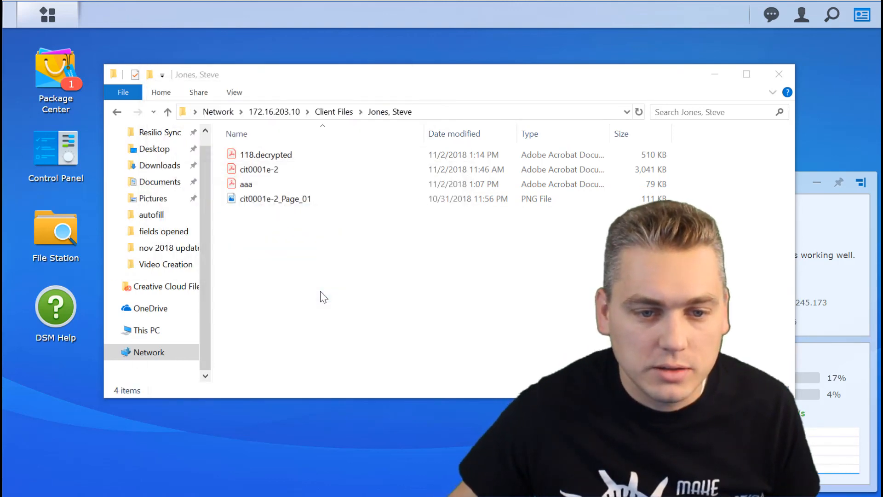
left_click(497, 162)
right_click(496, 161)
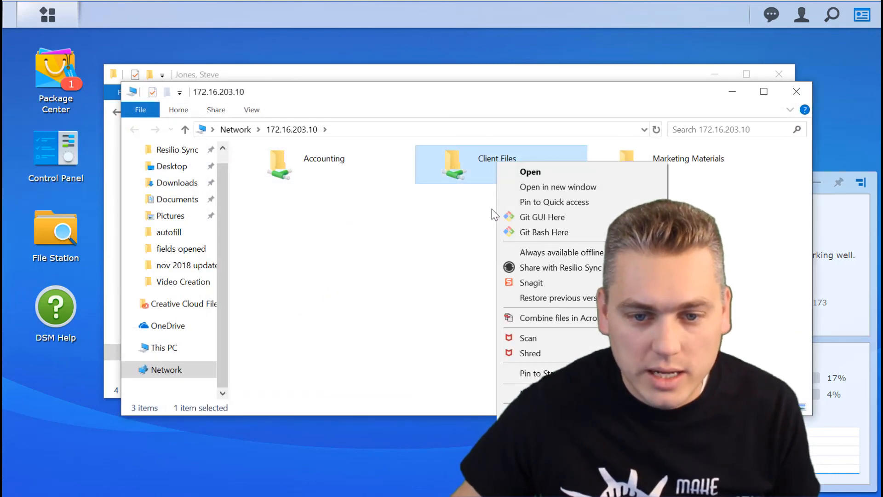
key("Escape")
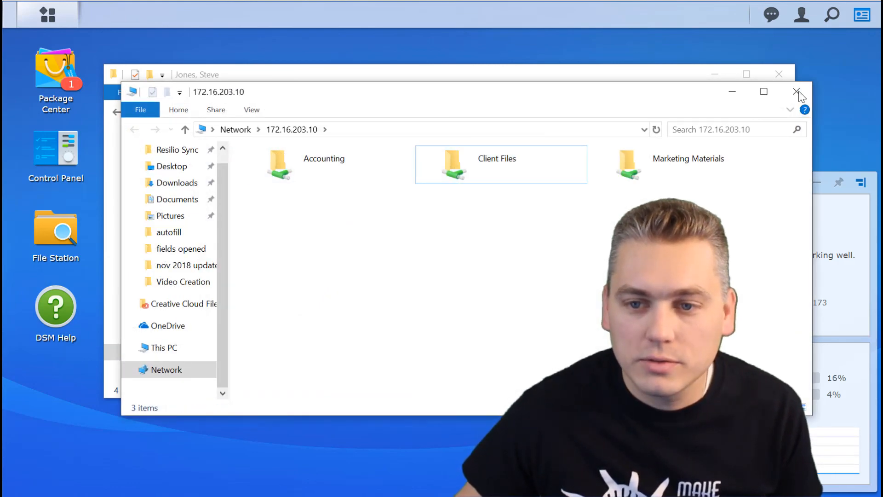
left_click(796, 91)
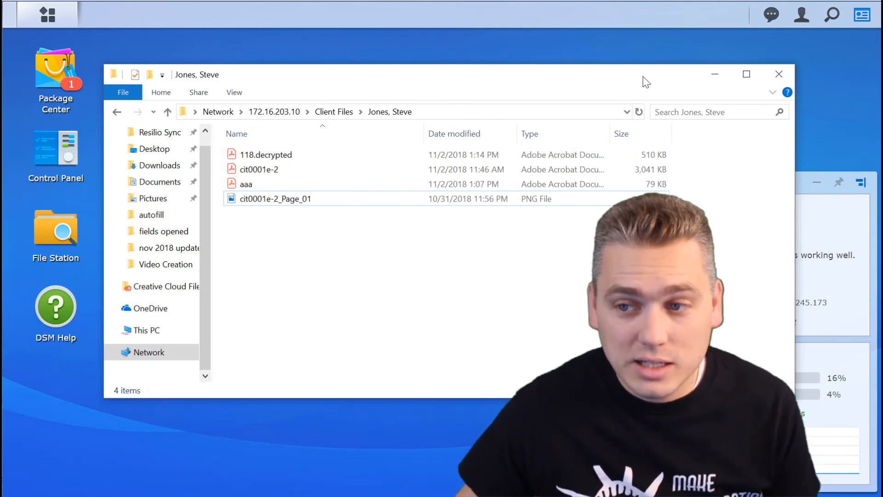
left_click(778, 77)
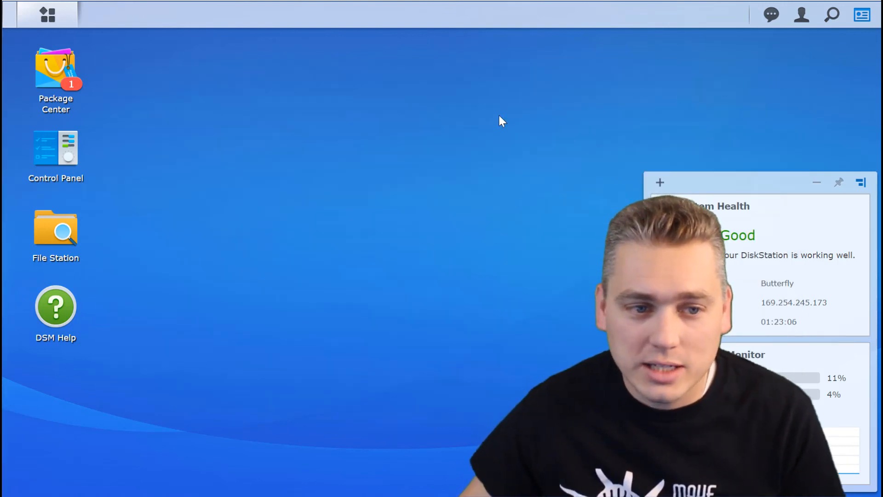
Open File Station and browse into the client folder in Client Files to check the copied files.
left_click(60, 233)
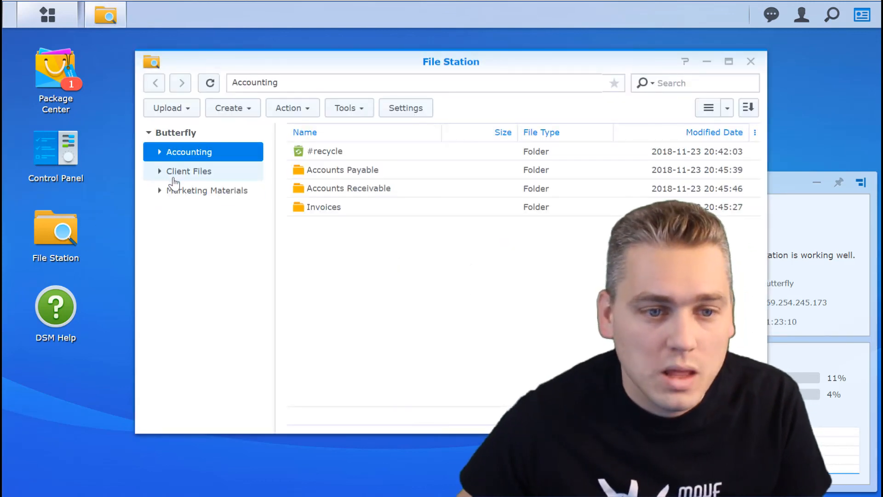
left_click(173, 178)
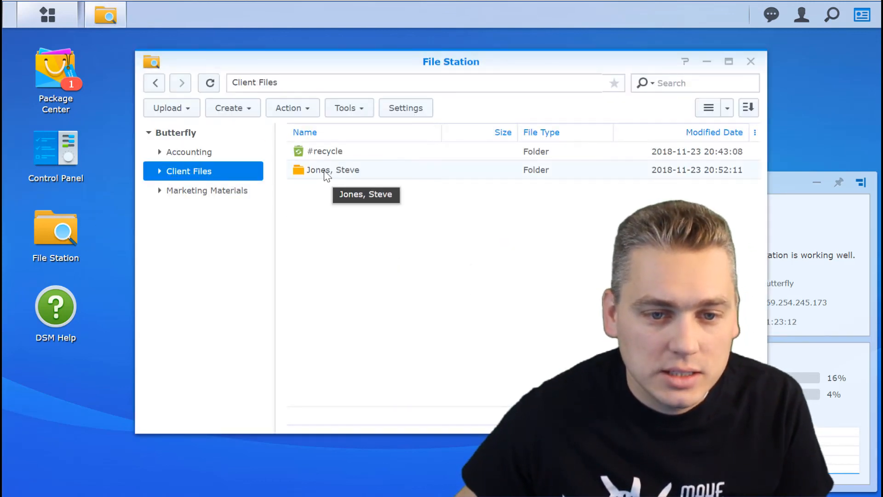
double_click(324, 170)
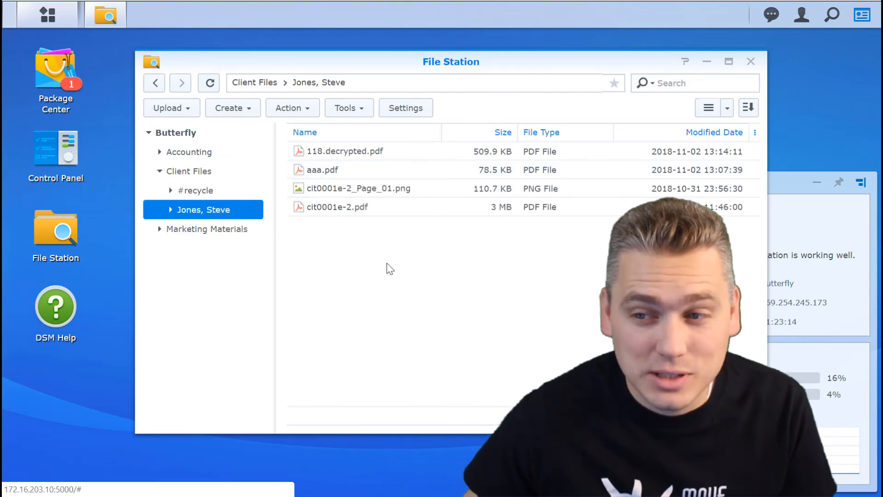